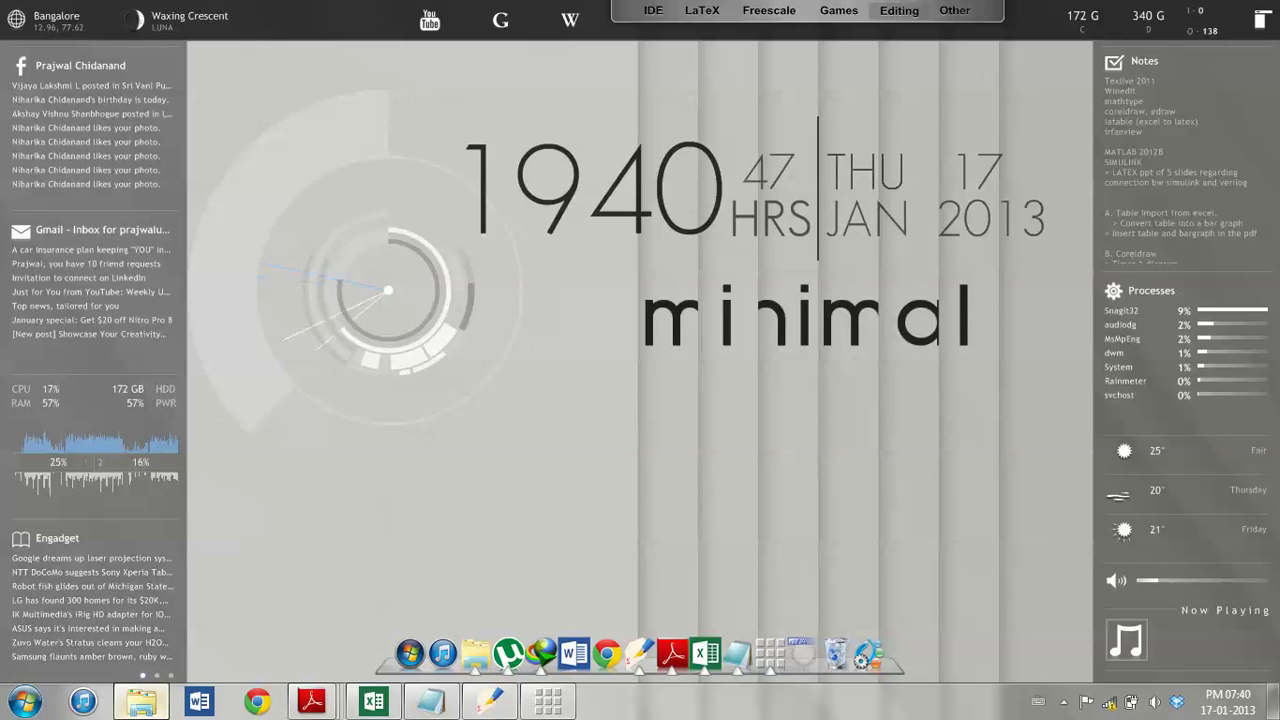
Launch the LaTable application from the unzipped LaTable folder in D:\MSRIT\MK.
click(141, 702)
click(420, 480)
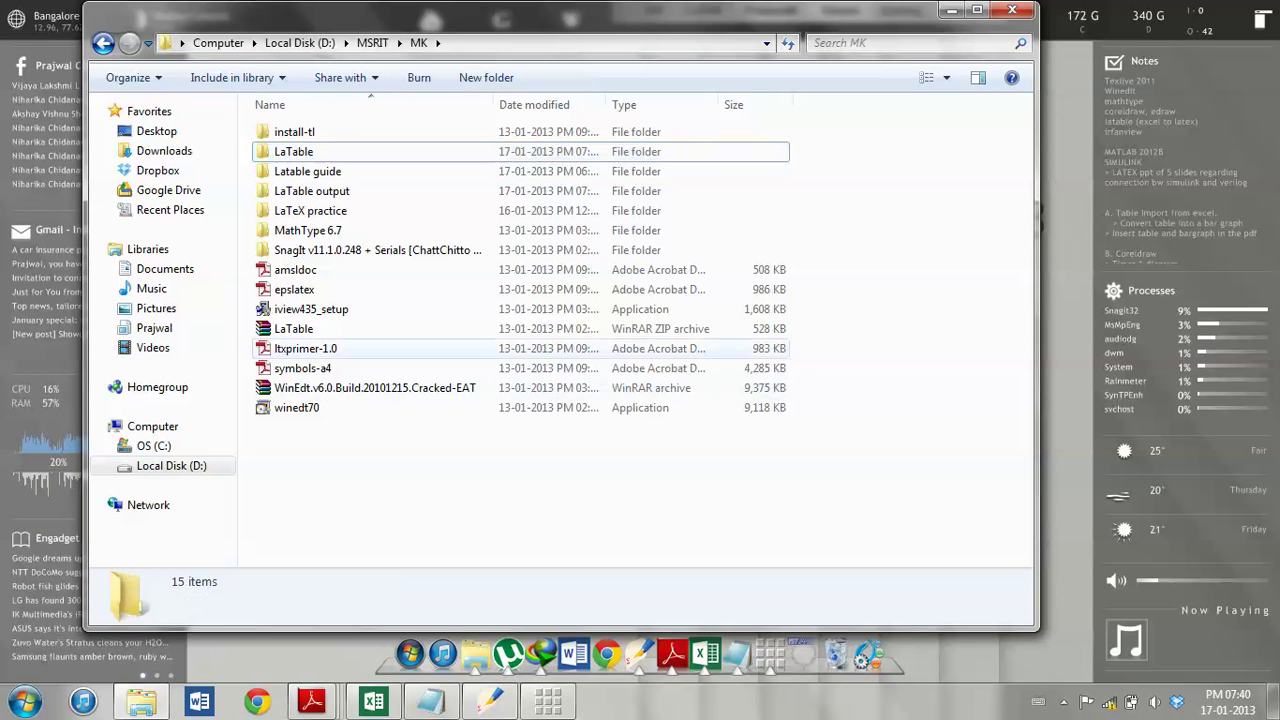
click(320, 329)
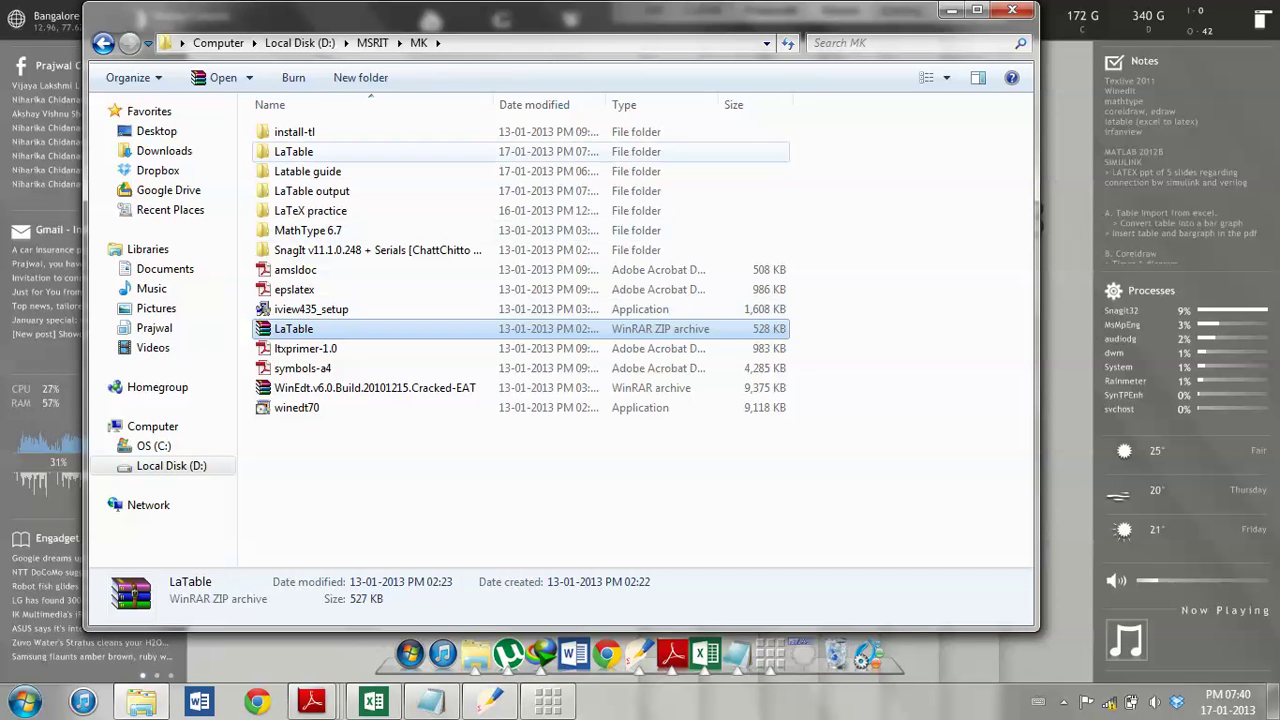
click(355, 151)
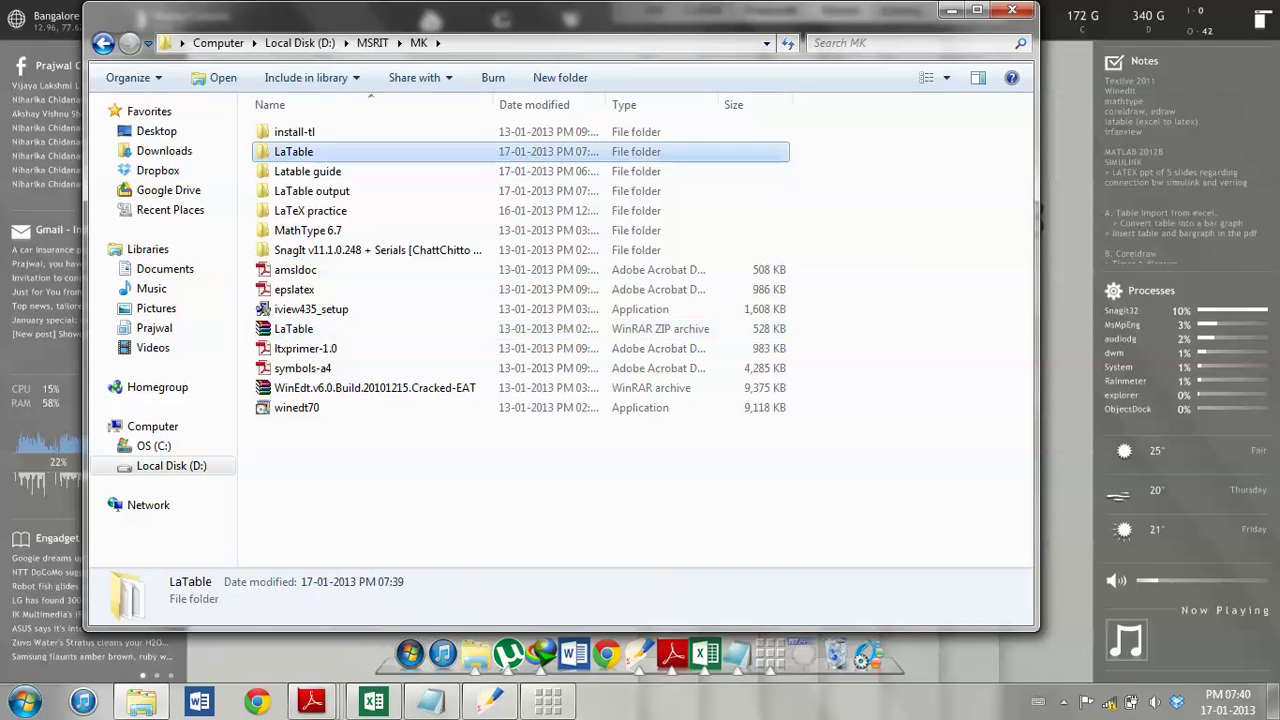
double_click(355, 151)
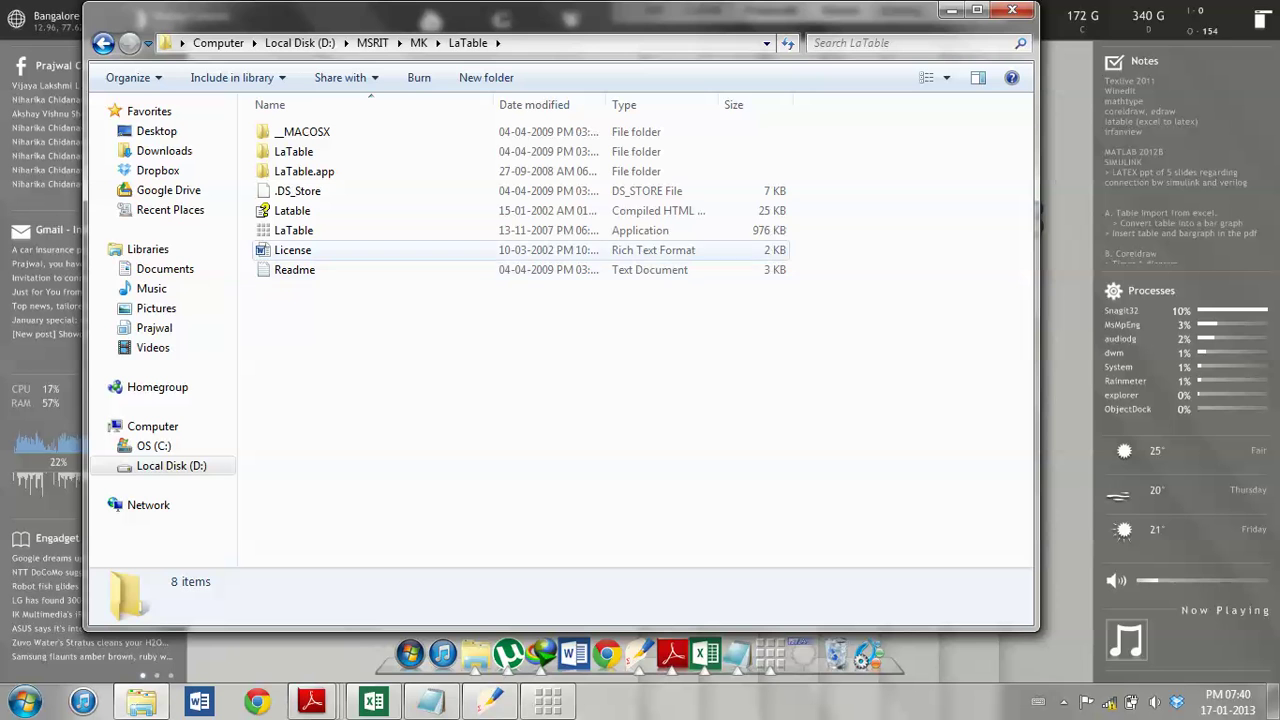
click(340, 231)
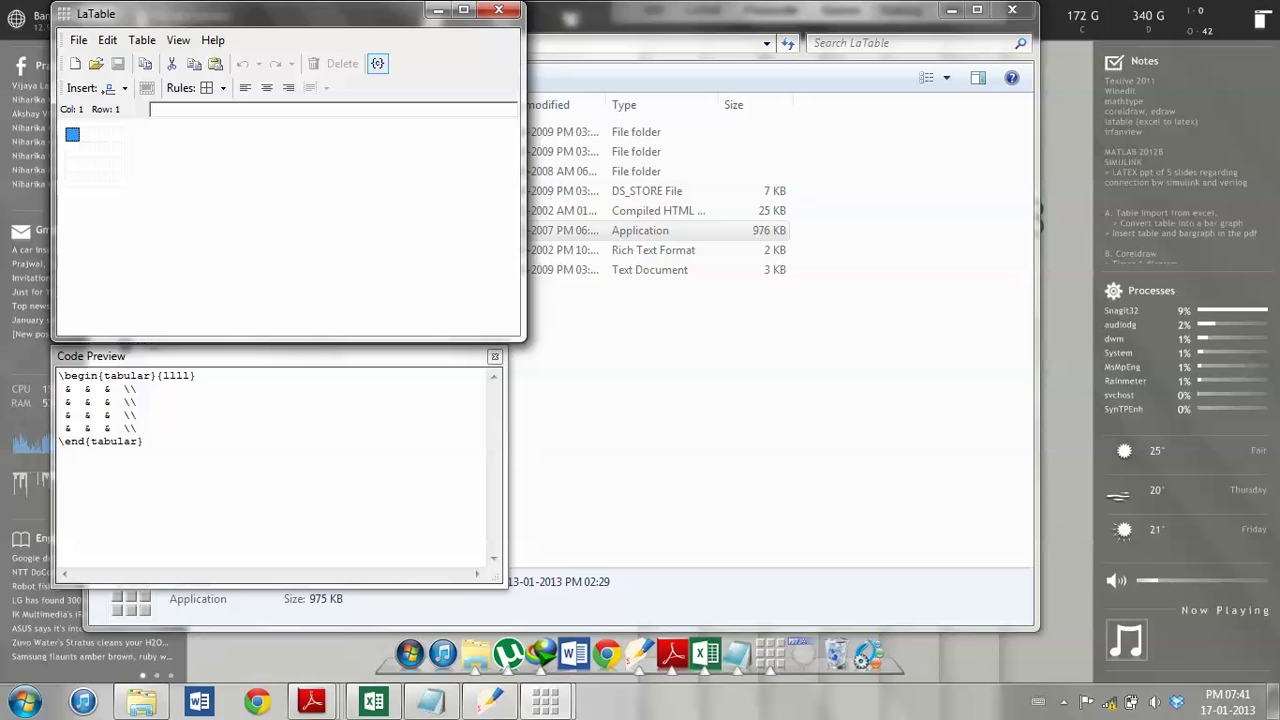
key(Escape)
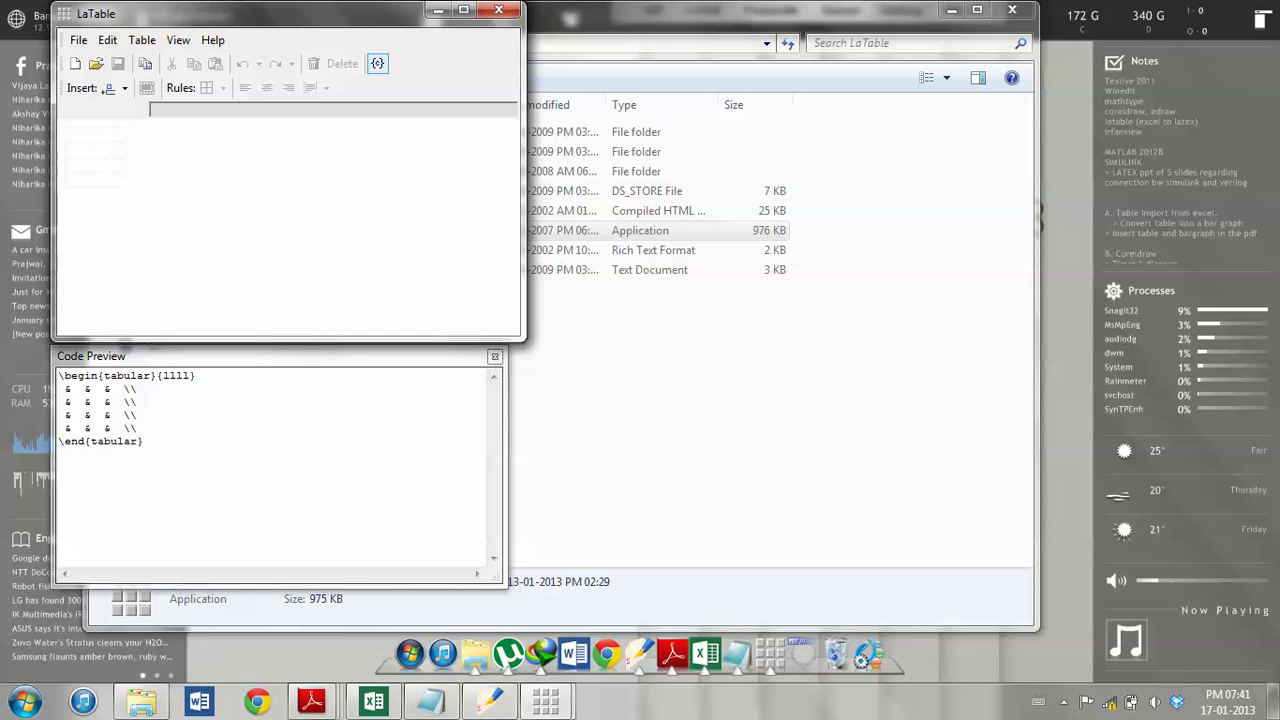
Switch to the Excel workbook and copy the whole product and quarters table, B2:F12, to the clipboard.
click(374, 702)
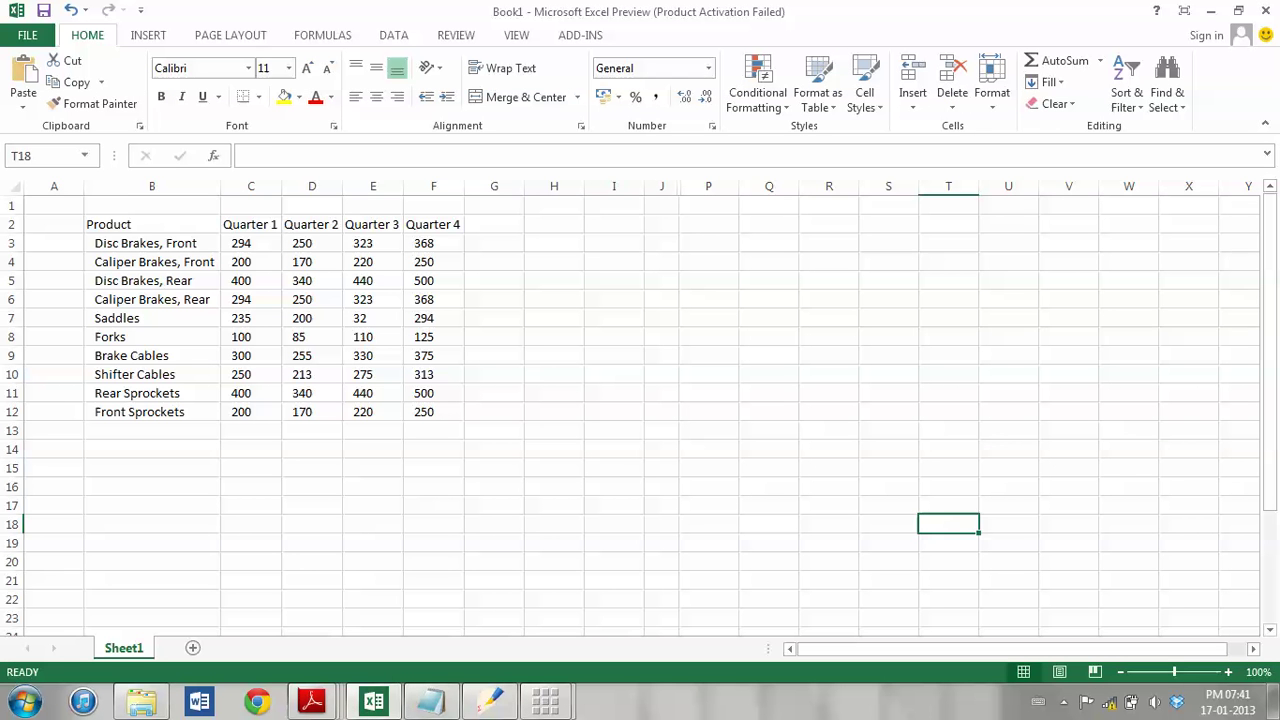
click(152, 225)
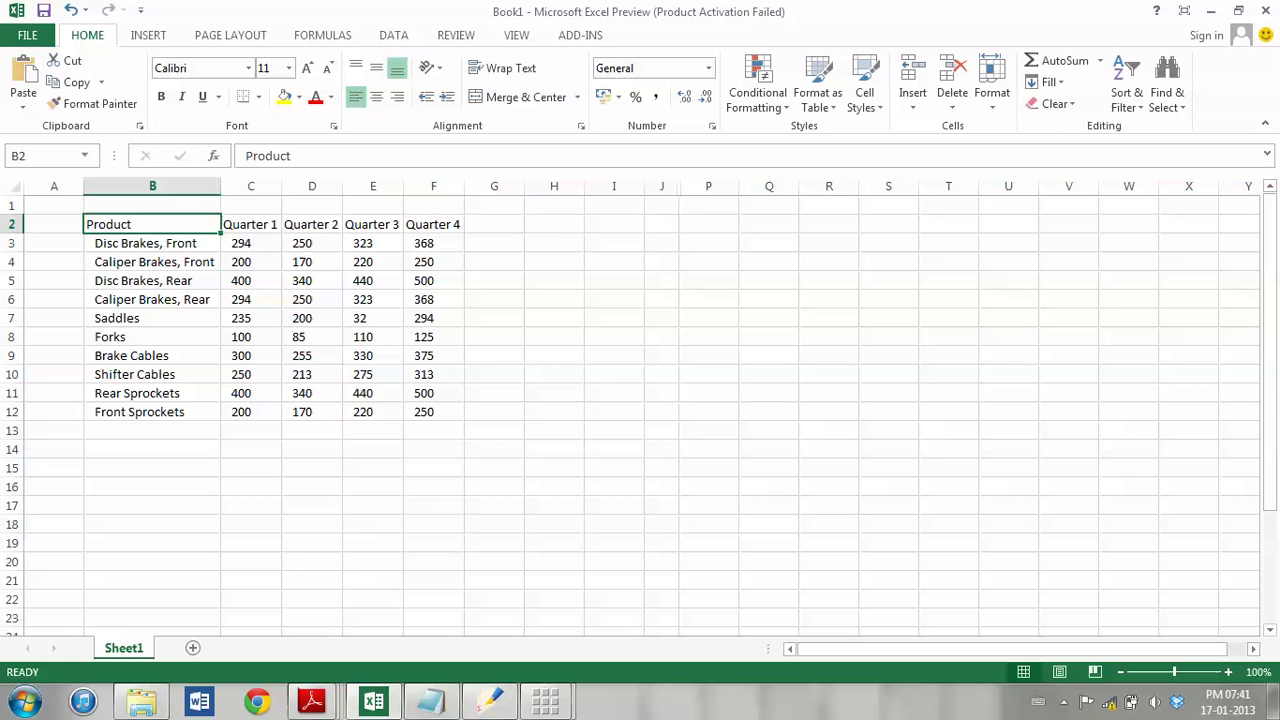
drag(152, 225, 434, 412)
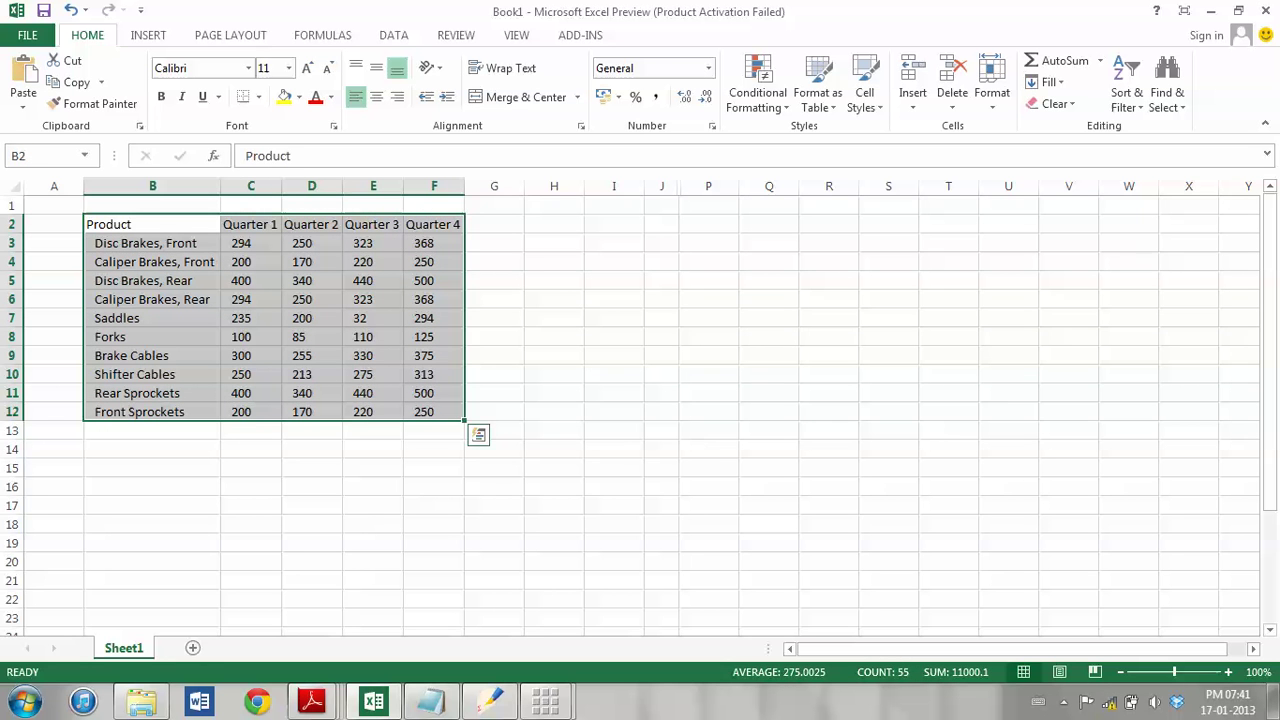
key(ctrl+c)
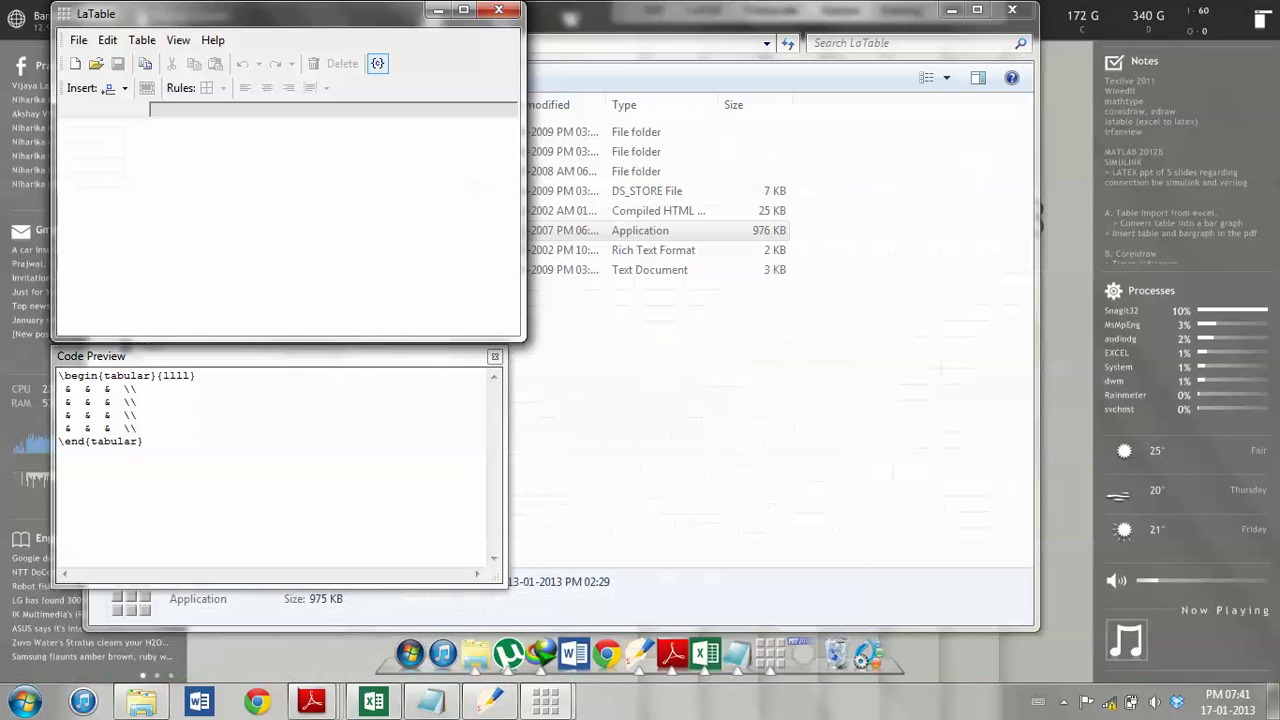
Paste the copied Excel table into LaTable, starting at the cell in column 1, row 1.
click(72, 134)
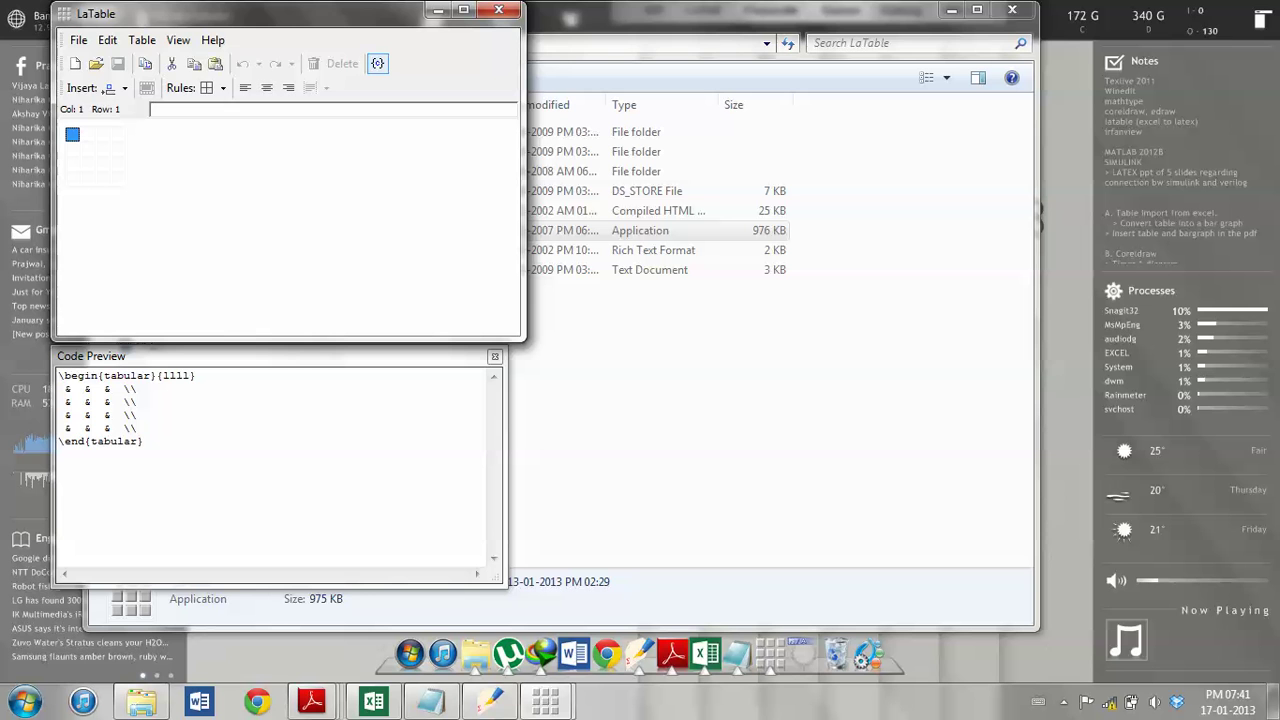
click(107, 40)
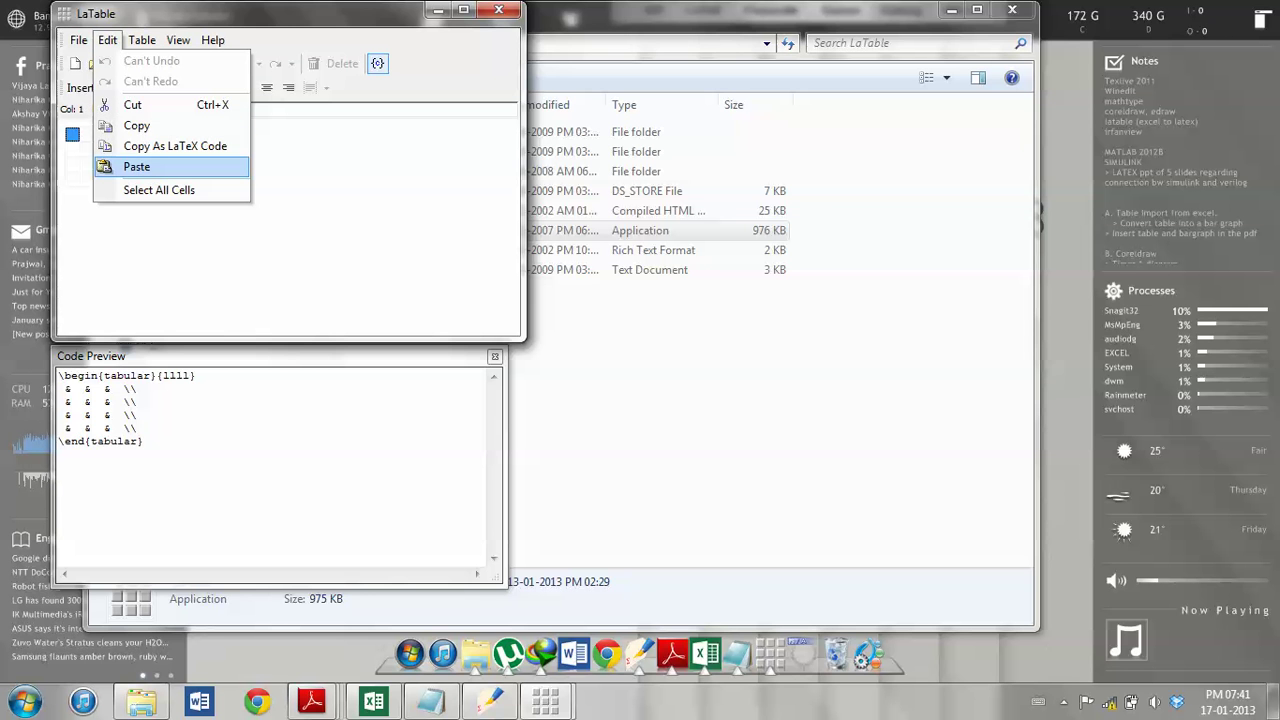
click(136, 167)
click(107, 40)
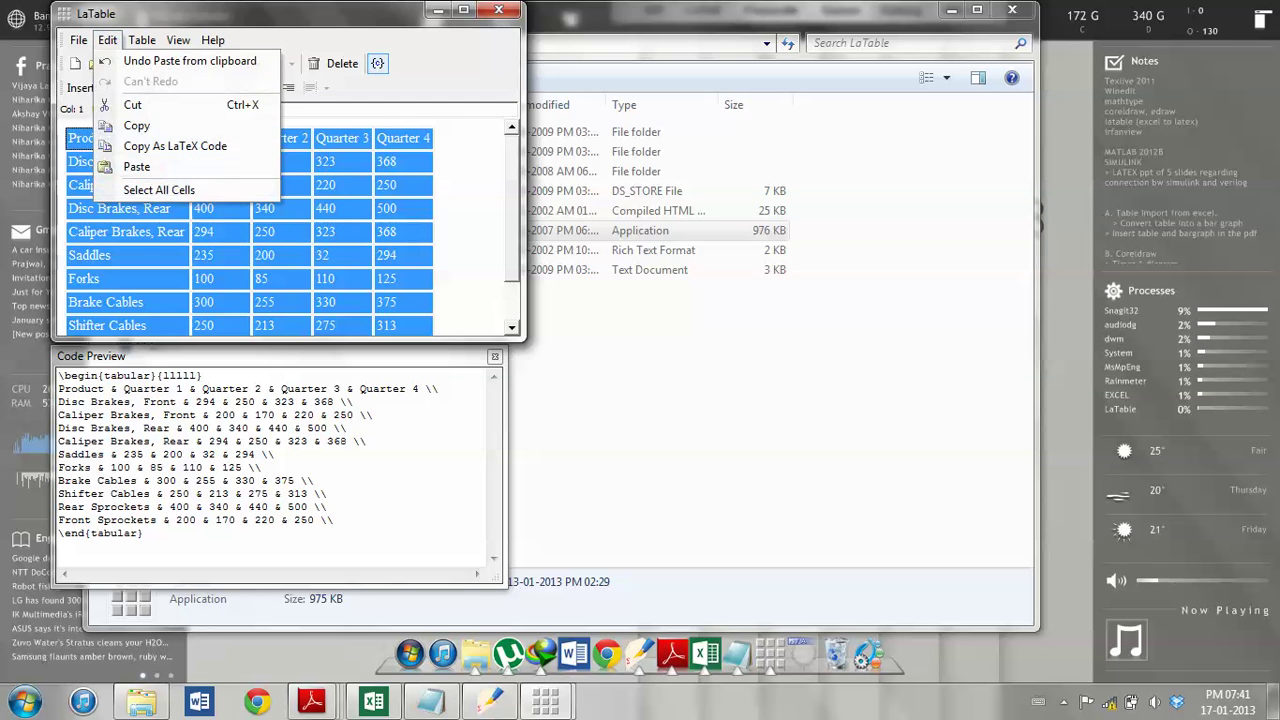
click(107, 40)
click(127, 138)
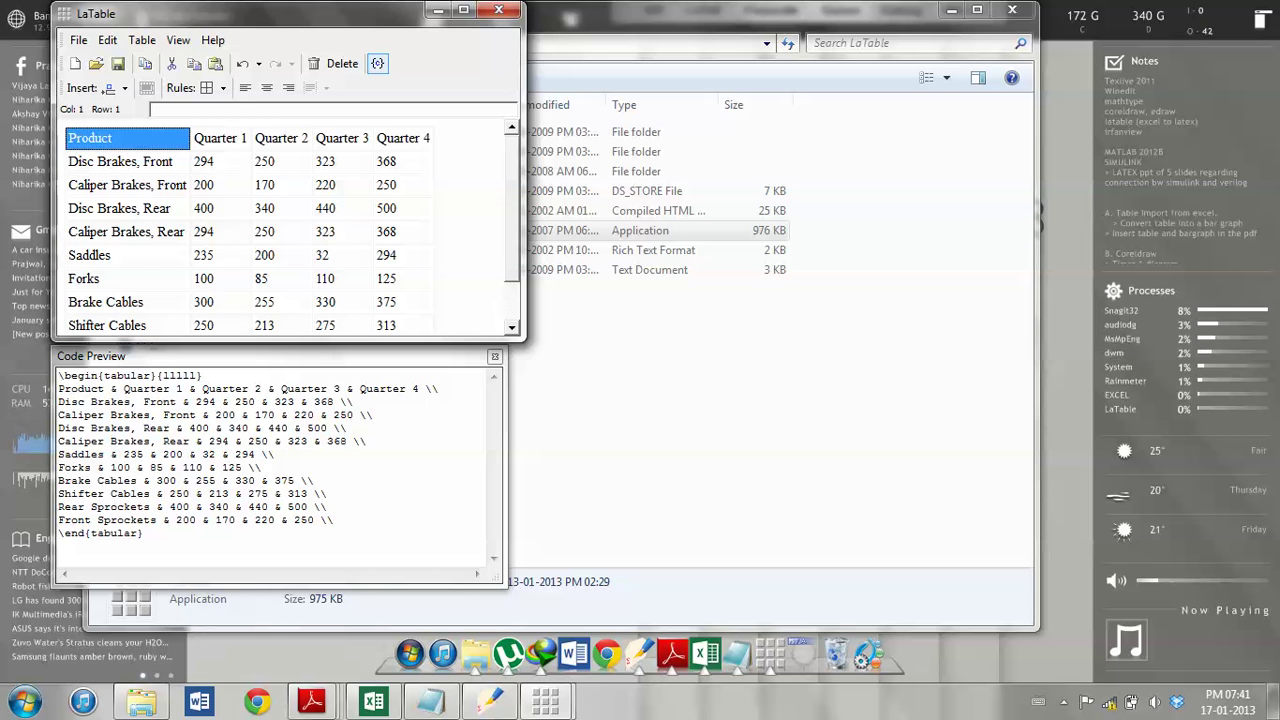
Look over the pasted table and its code preview, and copy the table as LaTeX code.
scroll(288, 230, down, 2)
scroll(288, 230, up, 2)
click(334, 507)
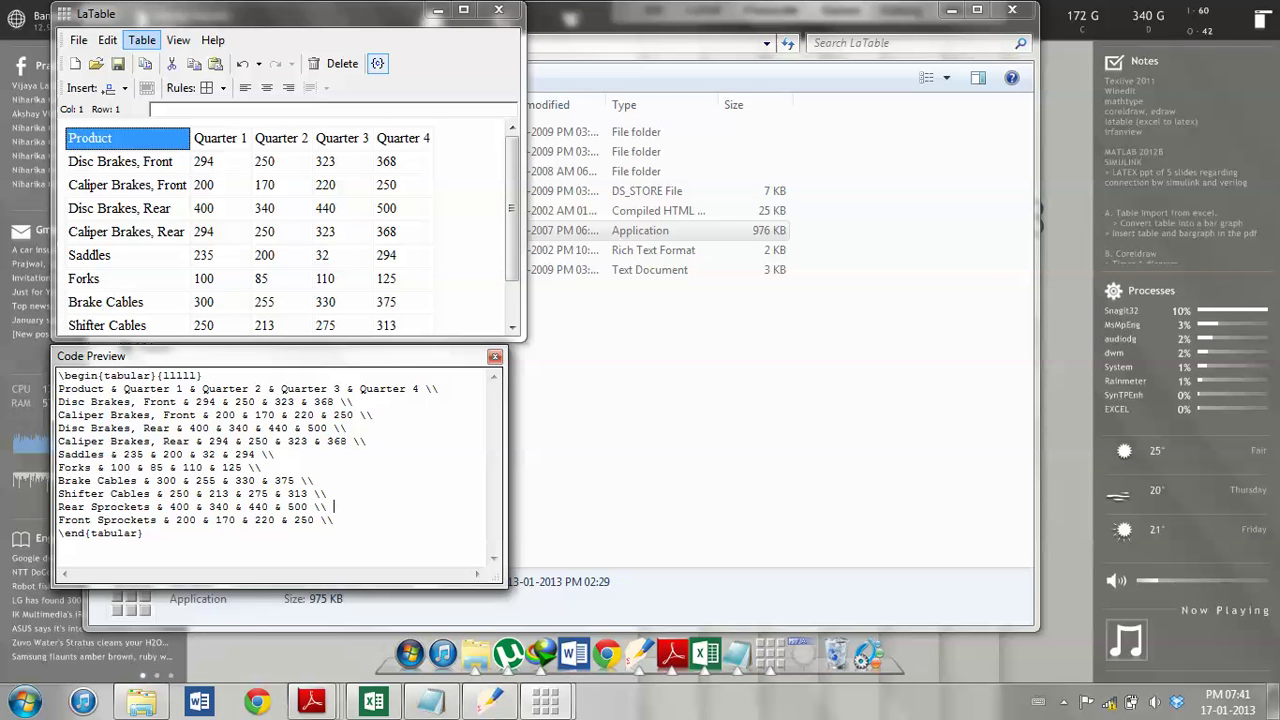
click(107, 40)
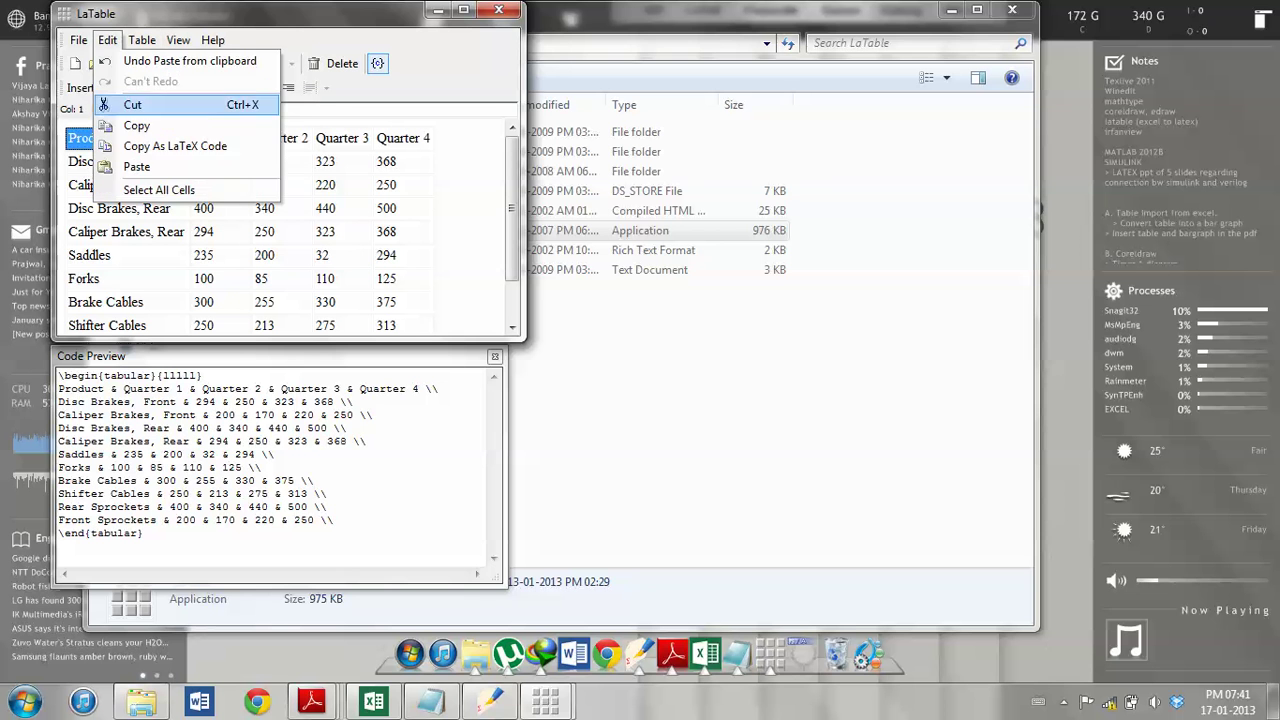
click(175, 146)
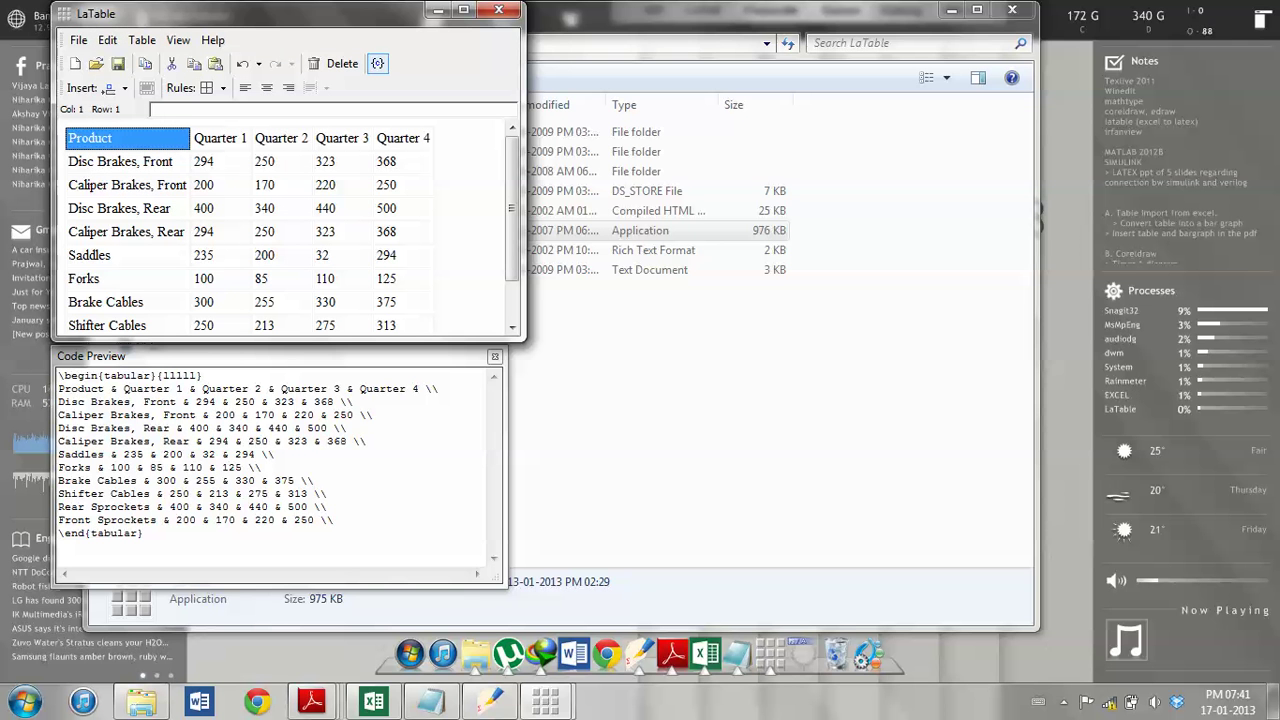
Create a new document in WinEdt and declare the article document class with the options a4paper and 11pt.
click(490, 702)
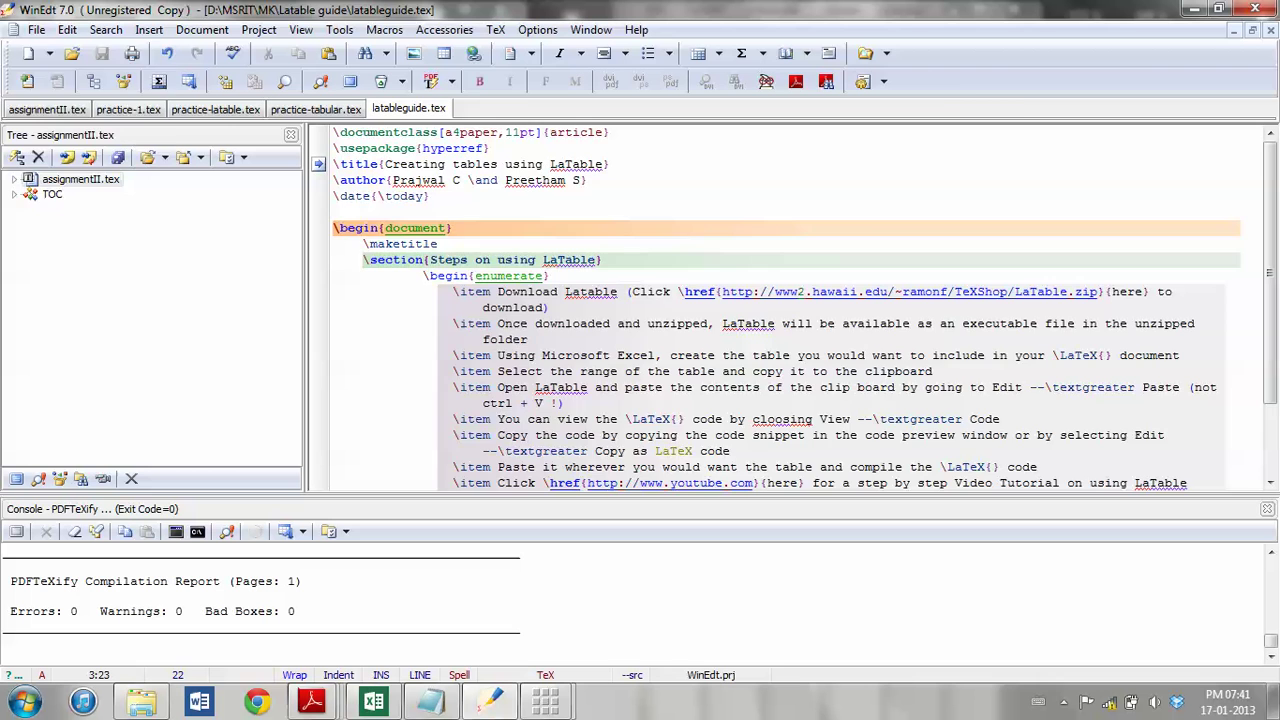
click(36, 30)
click(68, 51)
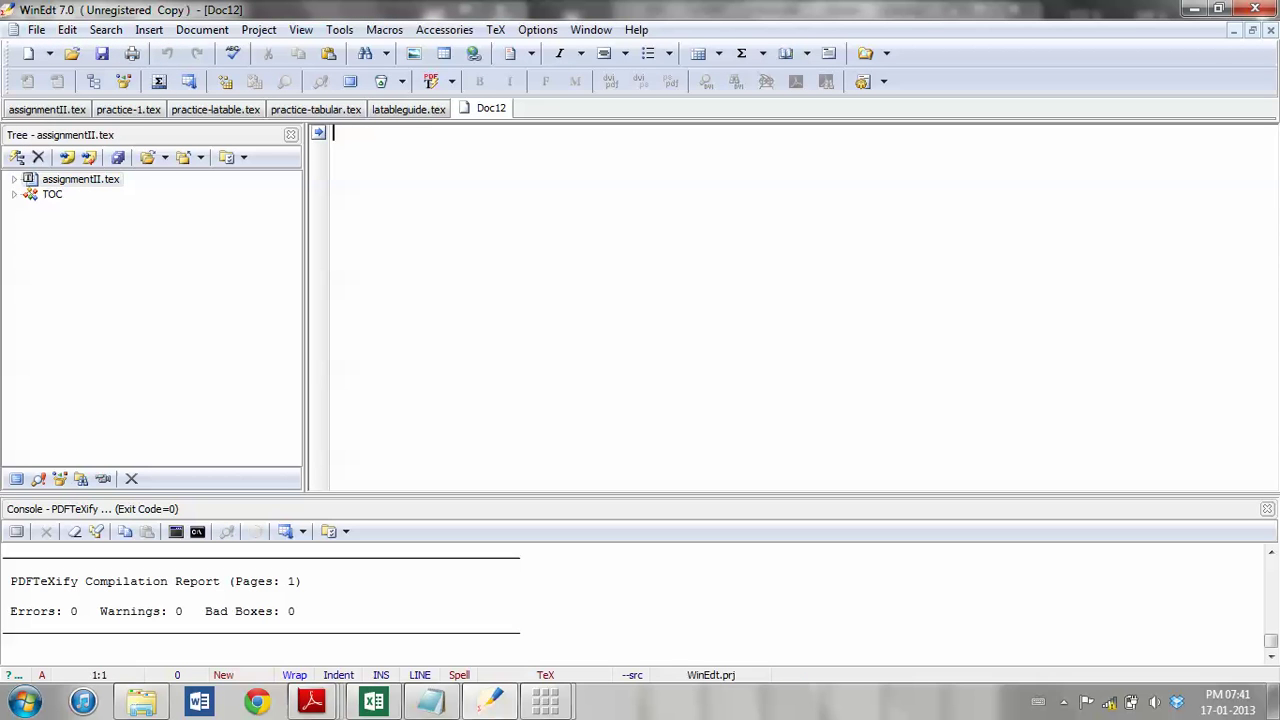
text(\document)
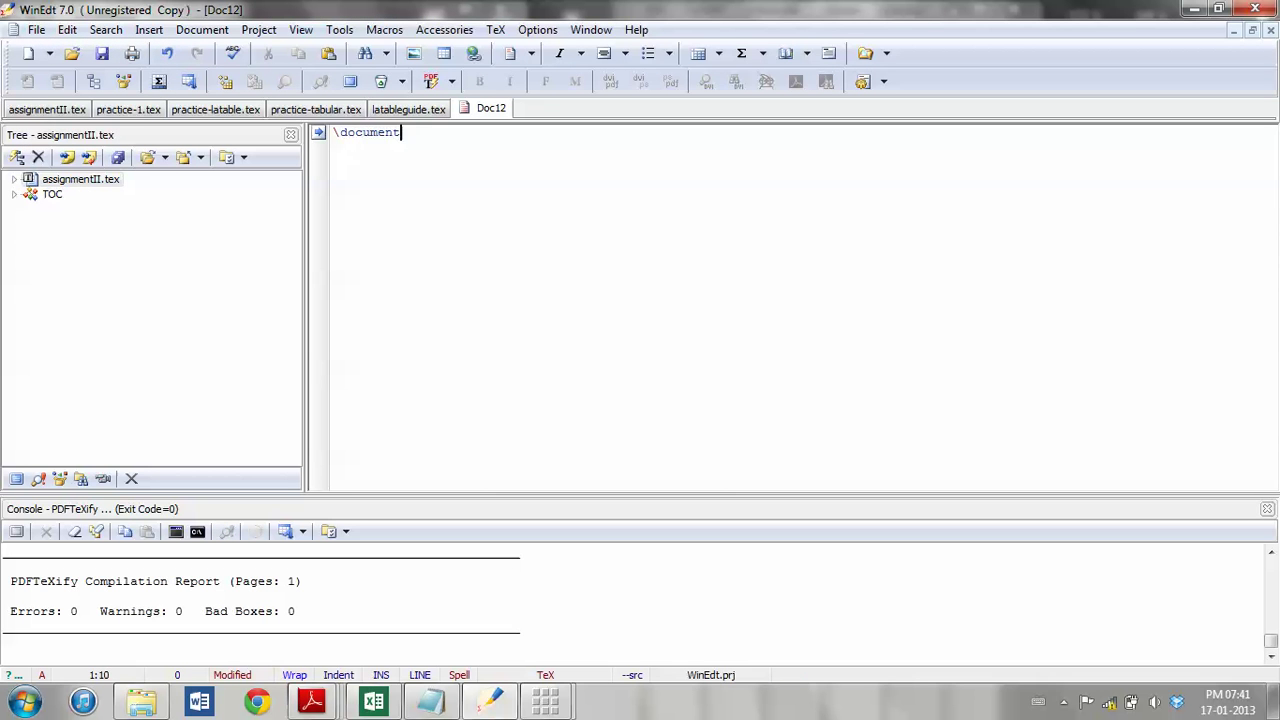
text(class[a4paper,11pt)
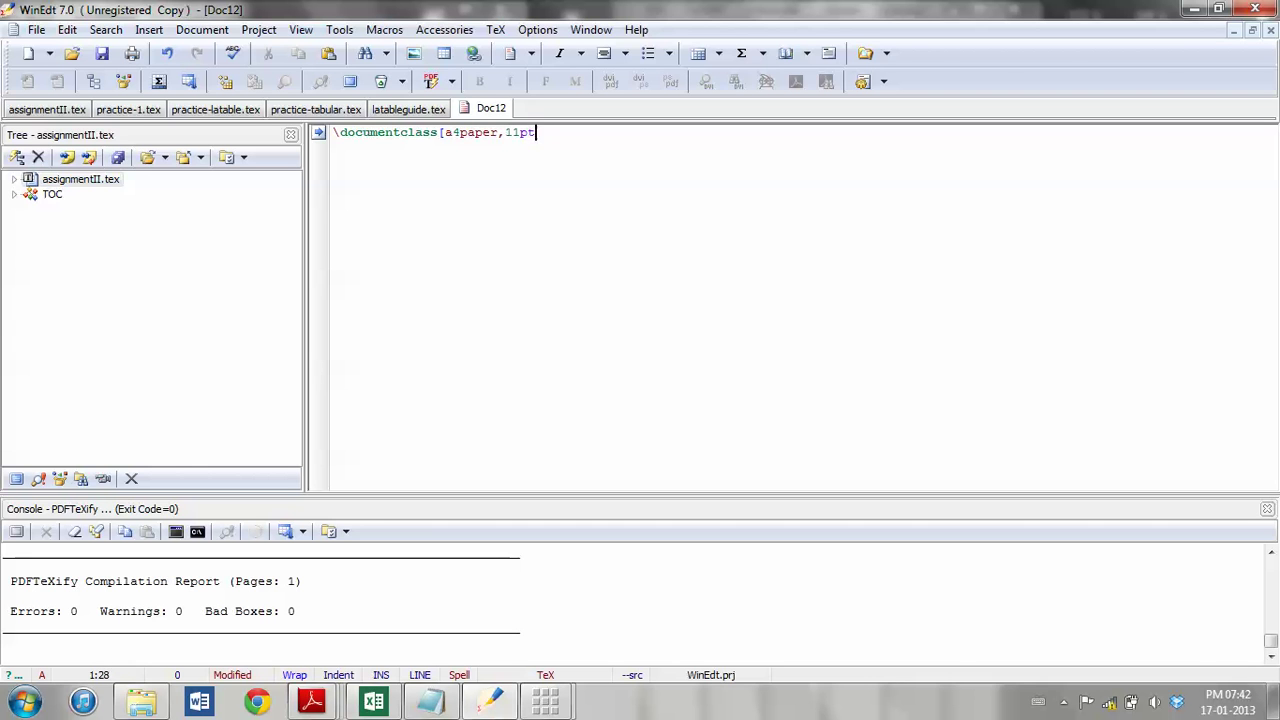
text(]{})
text(article)
key(Return)
Add the \begin{document} and \end{document} lines below the class declaration, with an empty line between them.
key(Return)
text(\be)
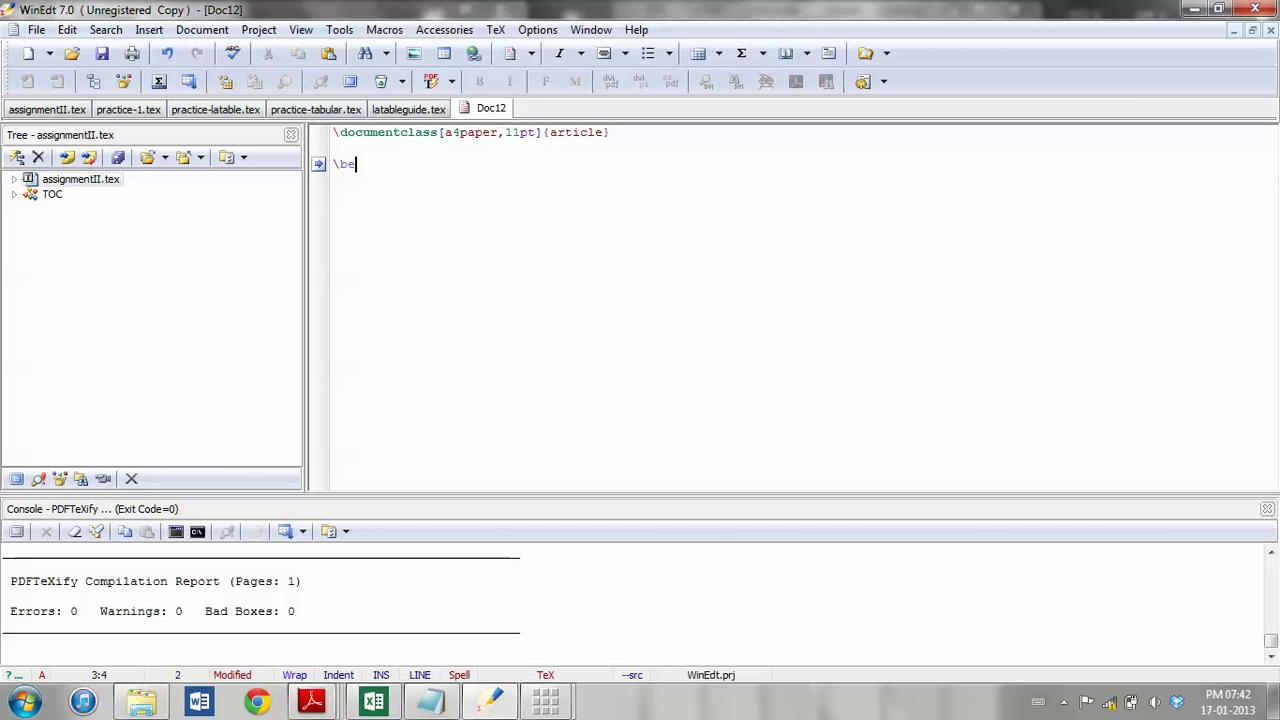
text(gin{document})
key(Return)
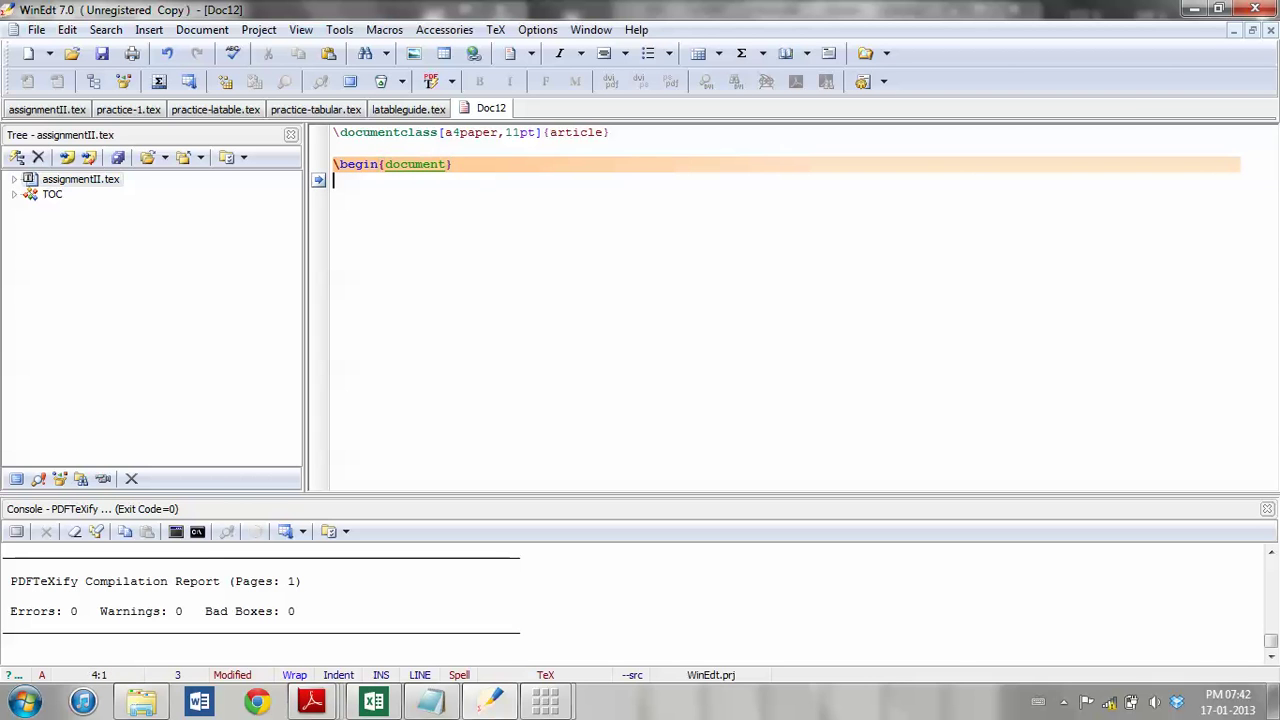
key(Return)
text(\end{docume)
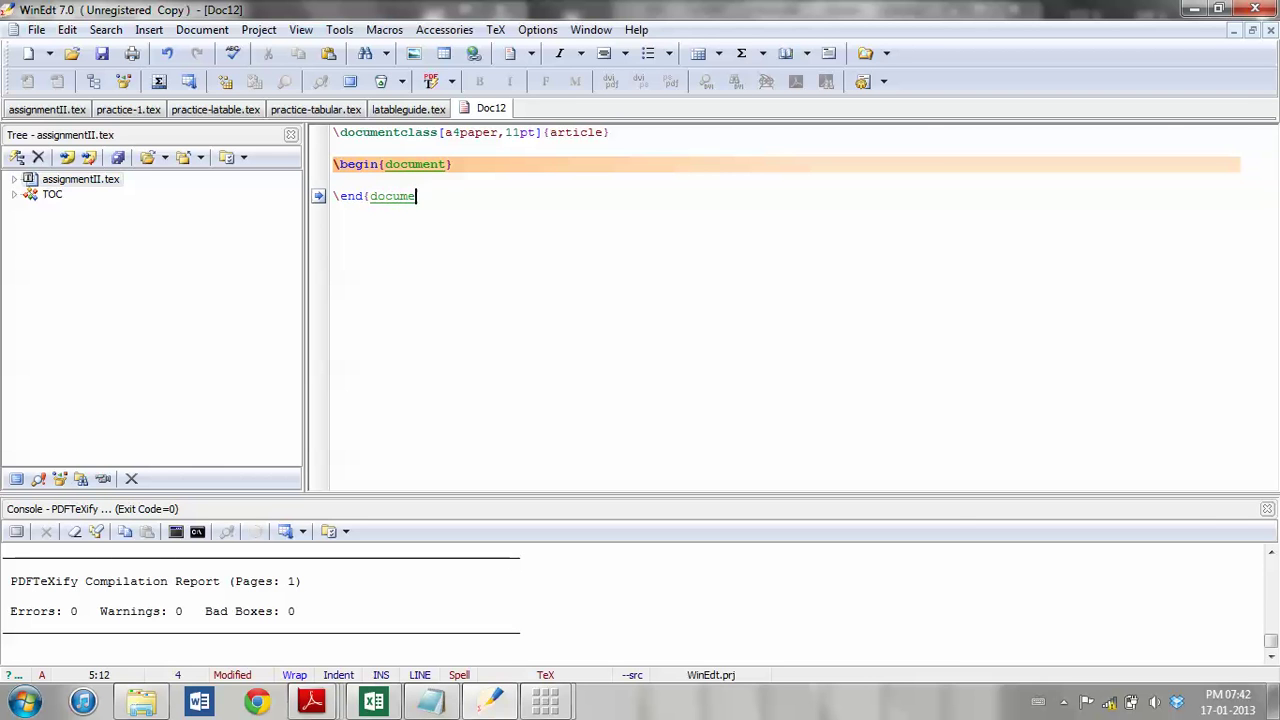
text(nt})
key(Up)
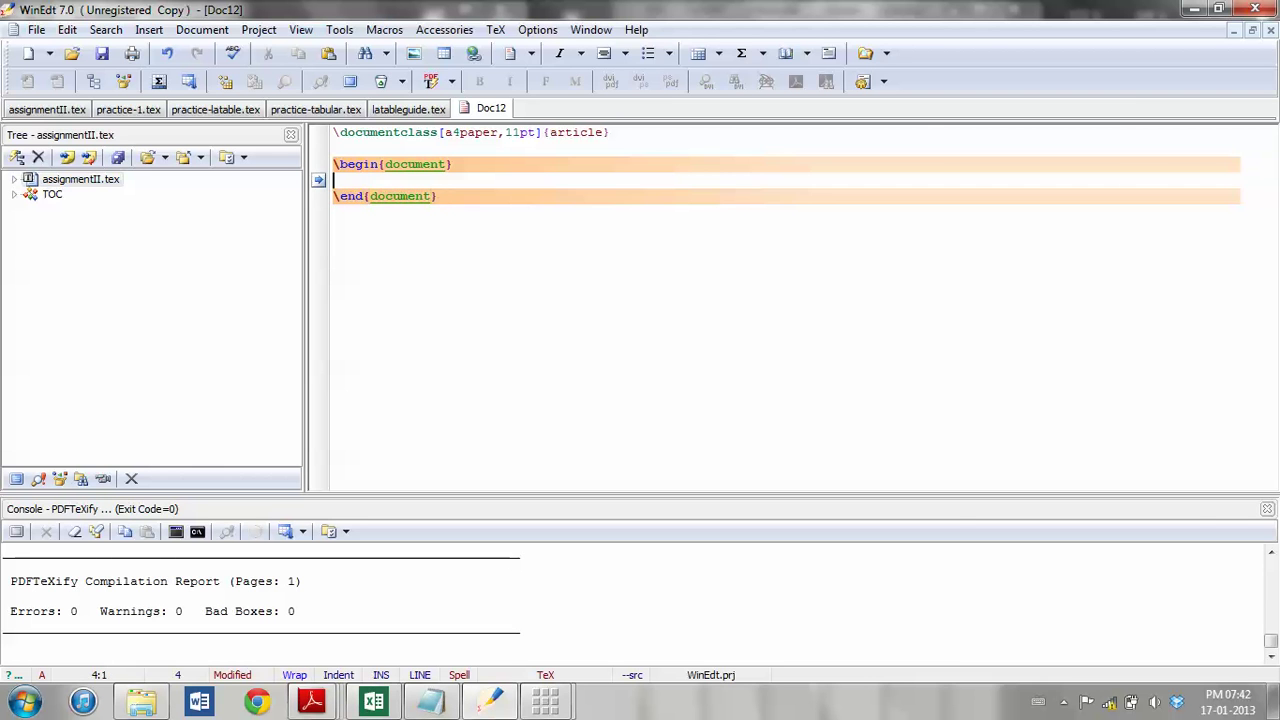
Add an indented section titled "Table from LaTable" in the document body and paste the copied tabular code beneath it.
key(Return)
key(Return)
key(Up)
key(Tab)
text(\)
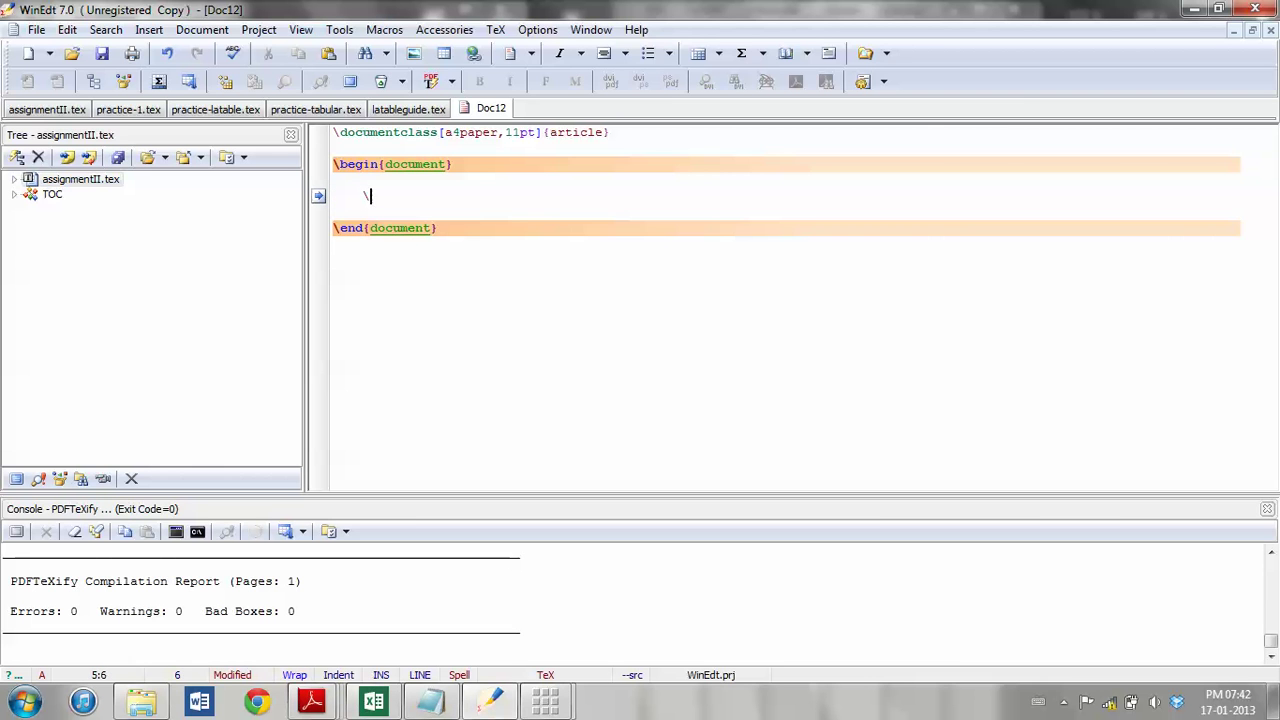
text(section{)
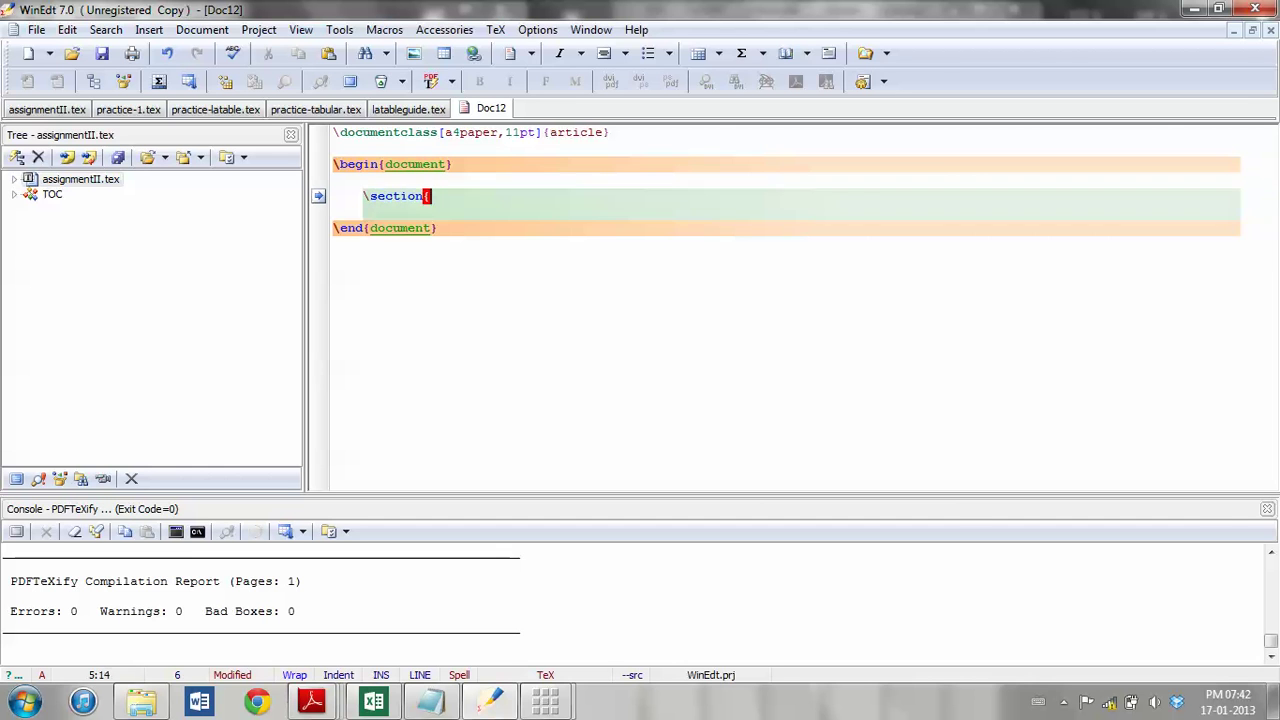
text(Table from LaTable)
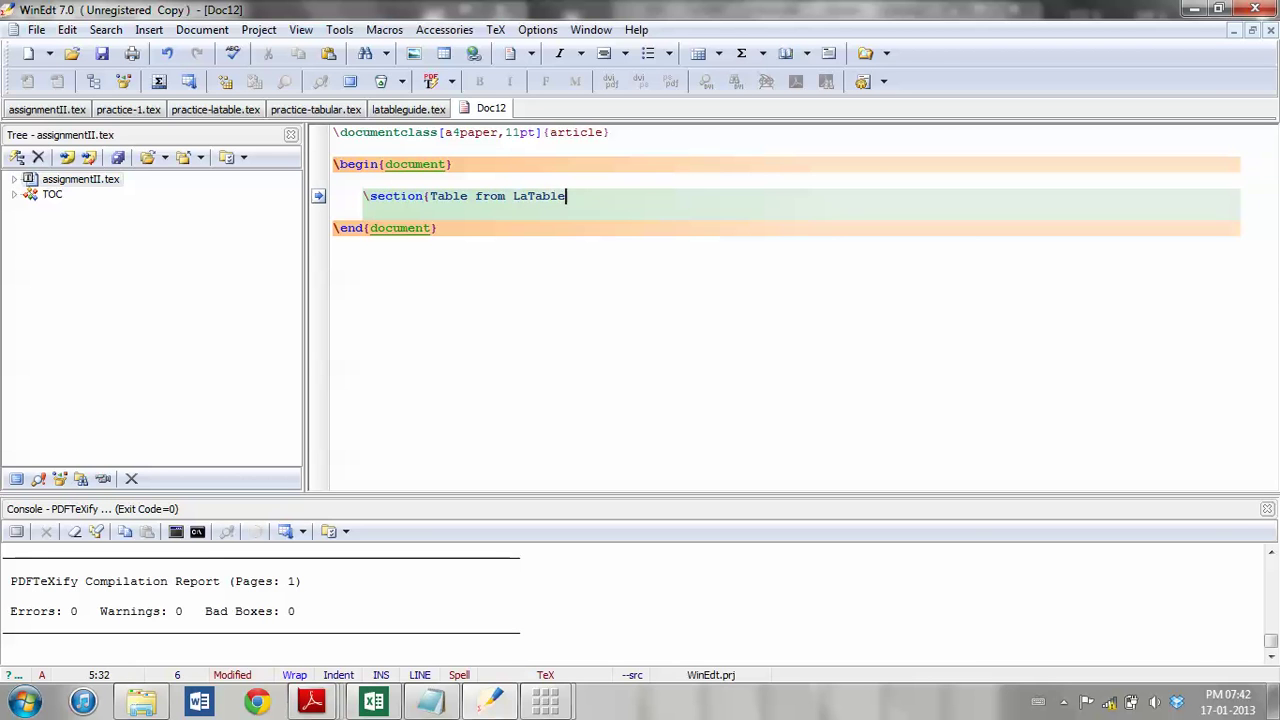
text(})
key(Return)
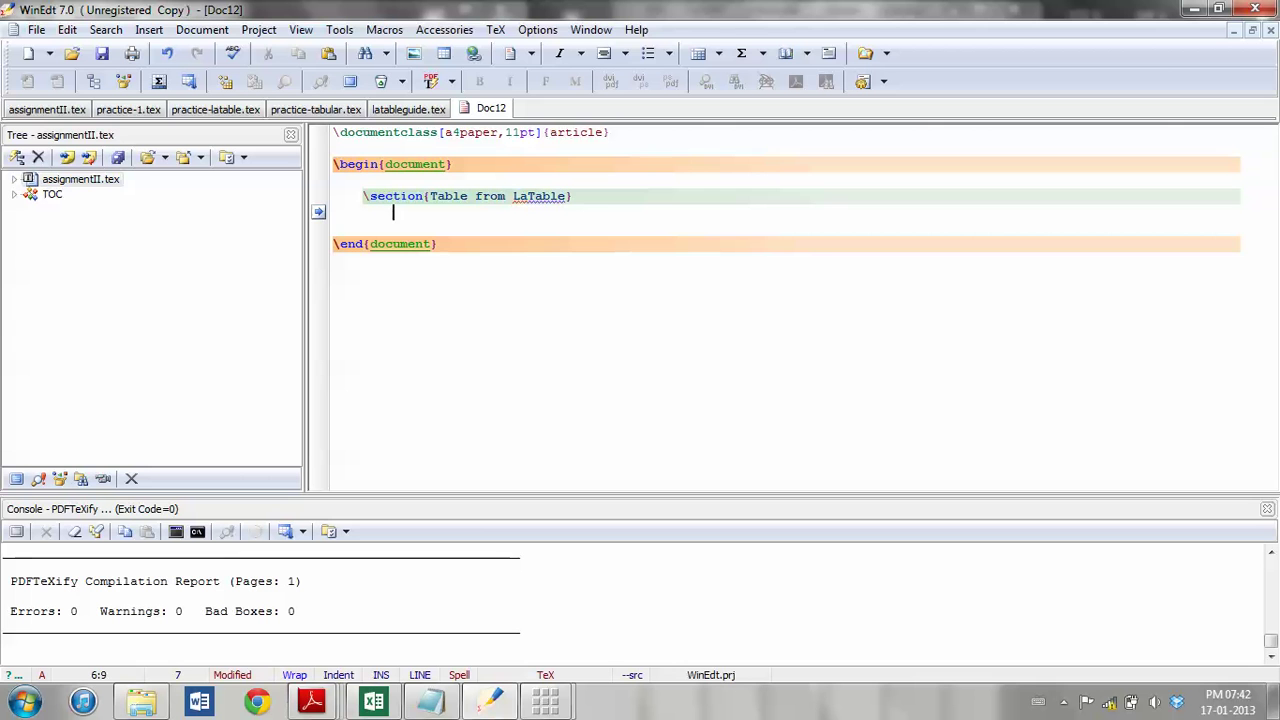
text(\begin{tabular}{lllll} Product & Quarter 1 & Quarter 2 & Quarter 3 & Quarter 4 \\ Disc Brakes, Front & 294 & 250 & 323 & 368 \\ Caliper Brakes, Front & 200 & 170 & 220 & 250 \\ Disc Brakes, Rear & 400 & 340 & 440 & 500 \\ Caliper Brakes, Rear & 294 & 250 & 323 & 368 \\ Saddles & 235 & 200 & 32 & 294 \\ Forks & 100 & 85 & 110 & 125 \\ Brake Cables & 300 & 255 & 330 & 375 \\ Shifter Cables & 250 & 213 & 275 & 313 \\ Rear Sprockets & 400 & 340 & 440 & 500 \\ Front Sprockets & 200 & 170 & 220 & 250 \\ \end{tabular})
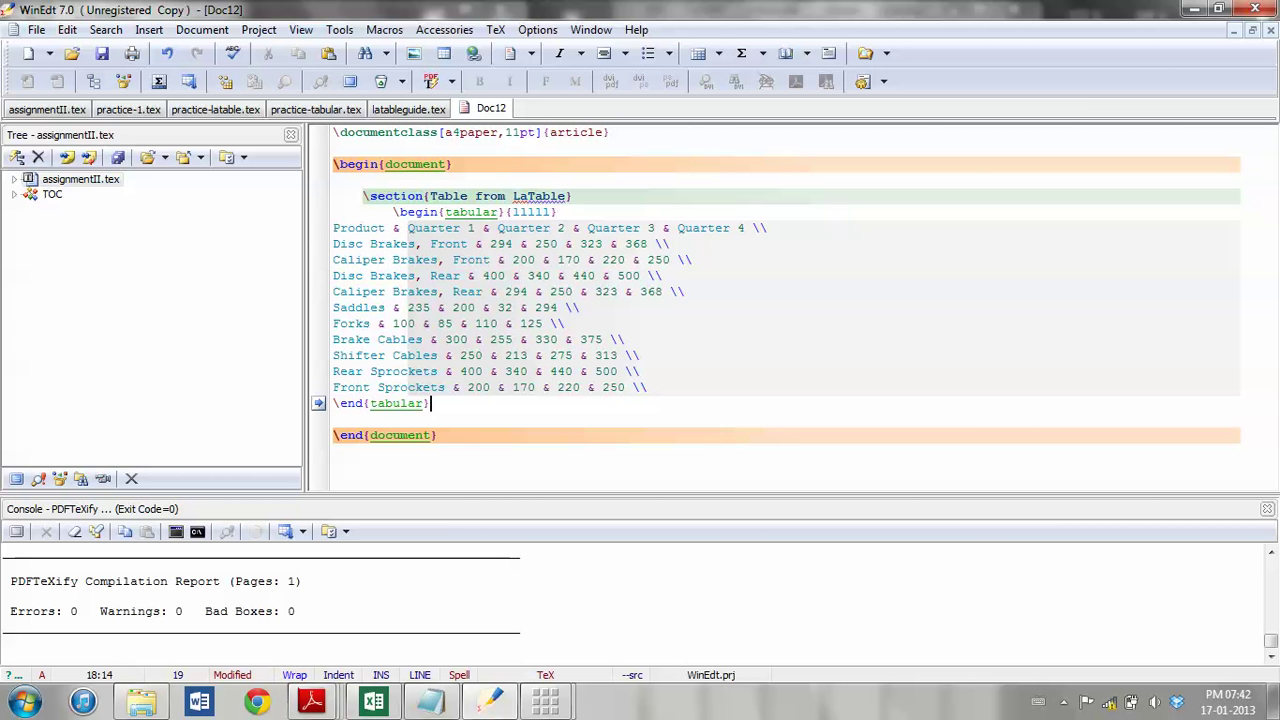
Compile the document to PDF, saving it as latable.tex in the MSRIT\MK\LaTable output folder over the existing file, and view the table.
click(225, 82)
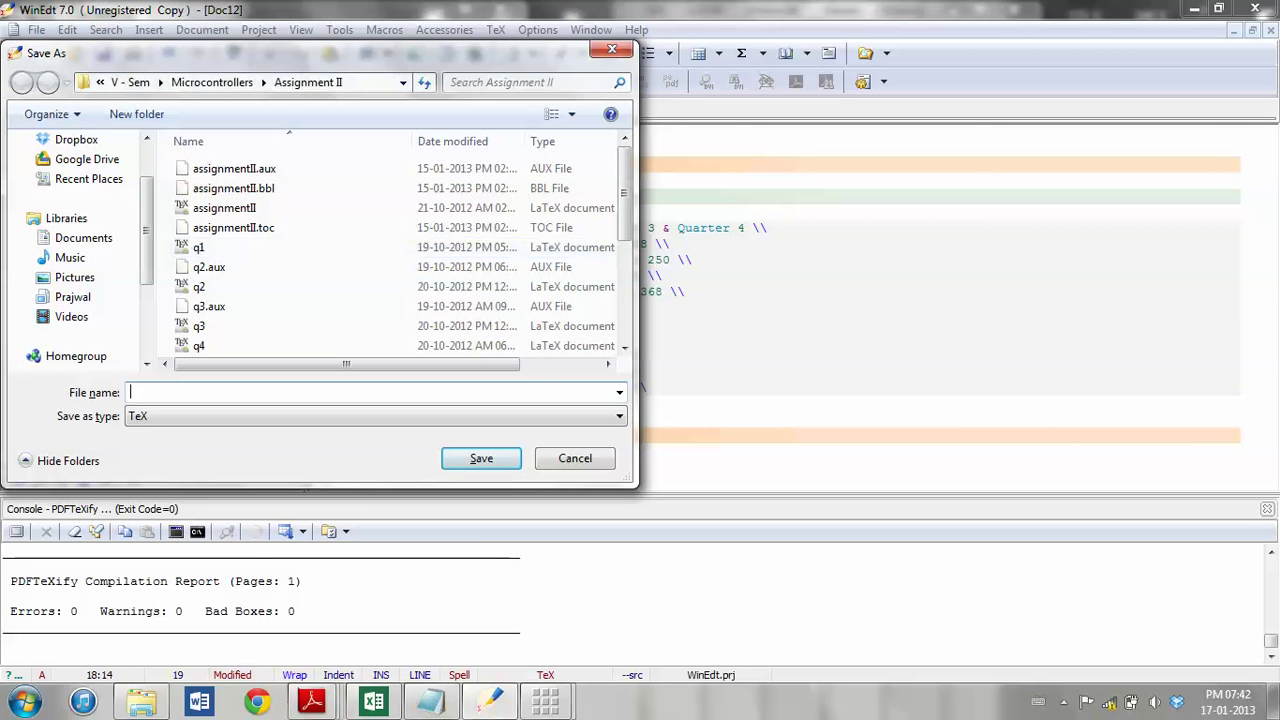
click(131, 82)
click(222, 82)
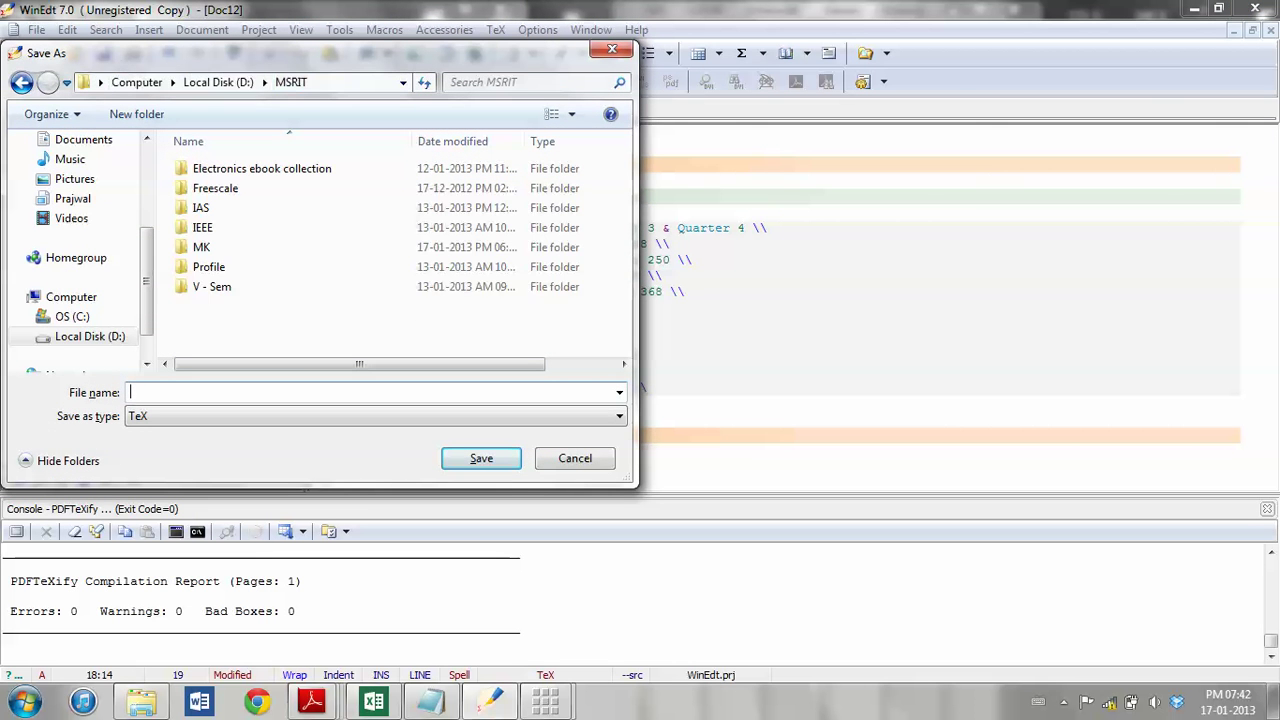
double_click(201, 247)
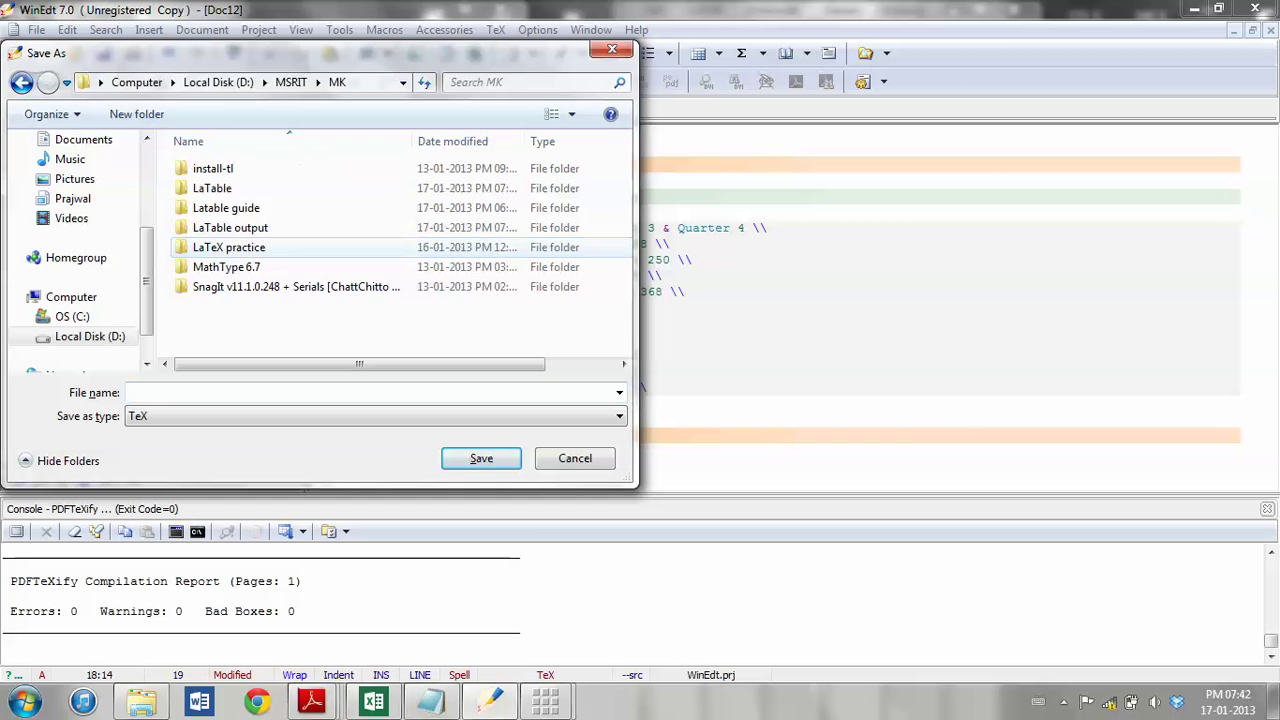
double_click(230, 228)
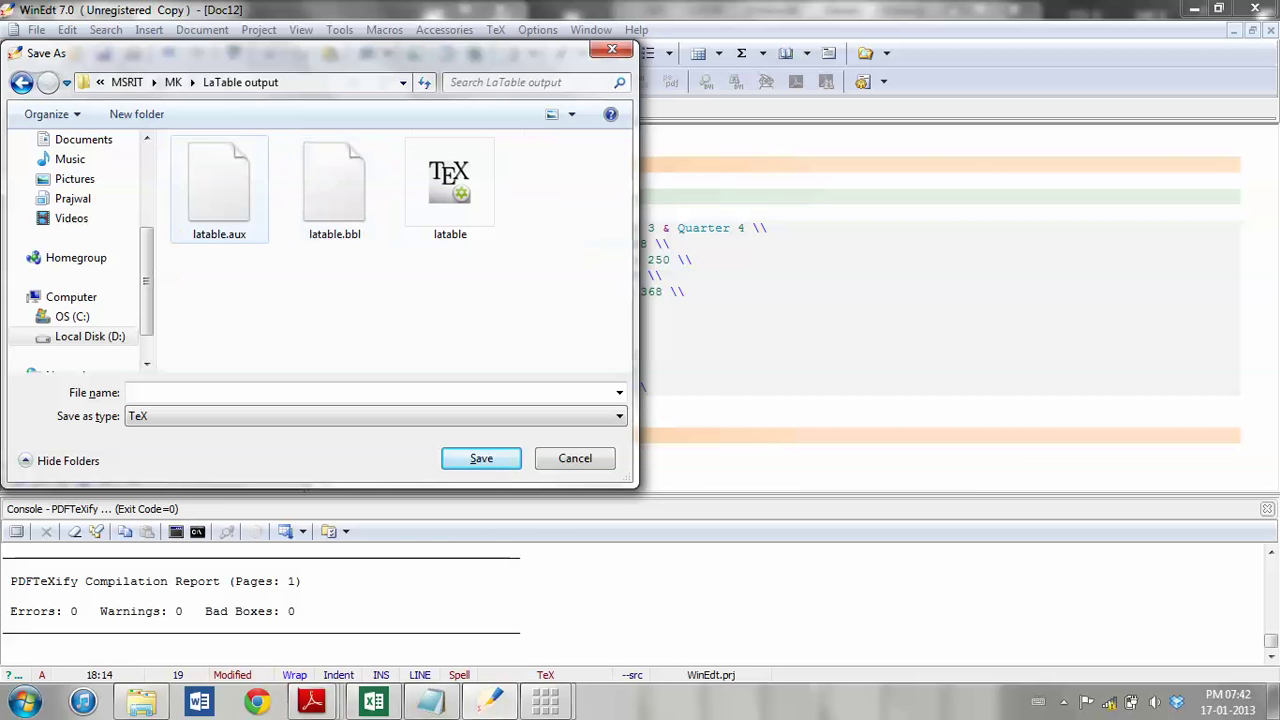
click(450, 225)
double_click(450, 200)
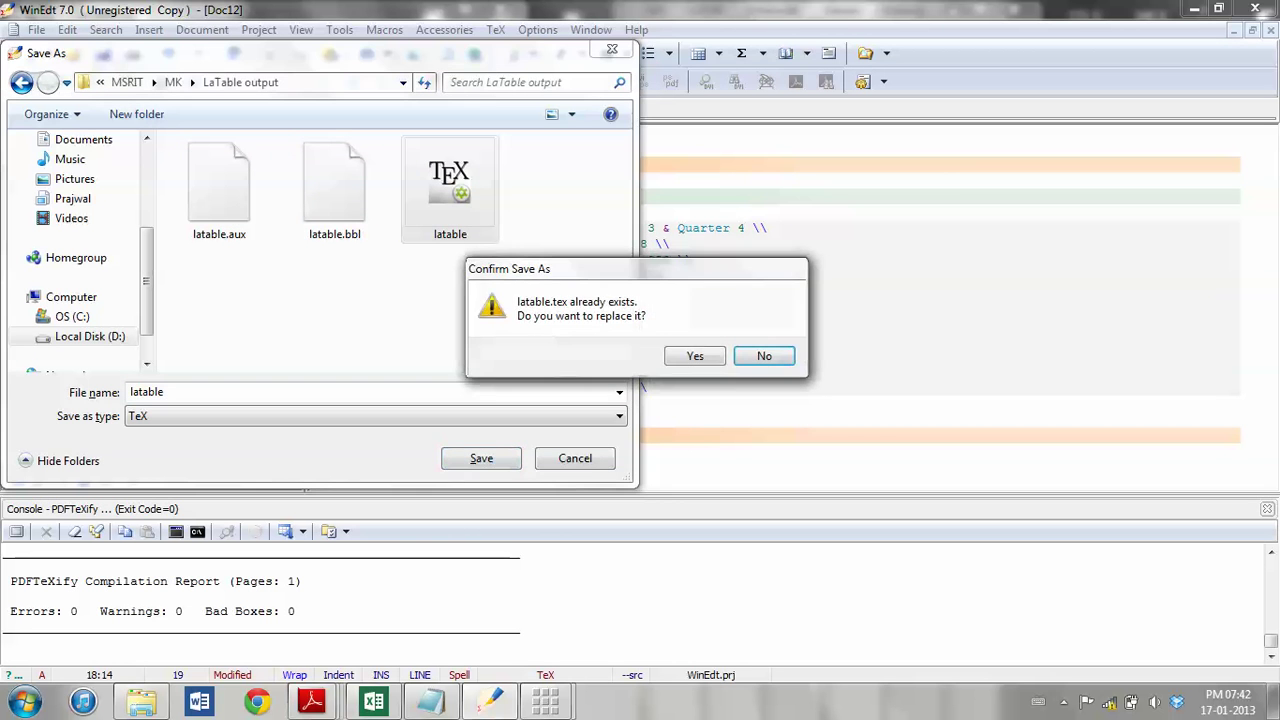
click(695, 356)
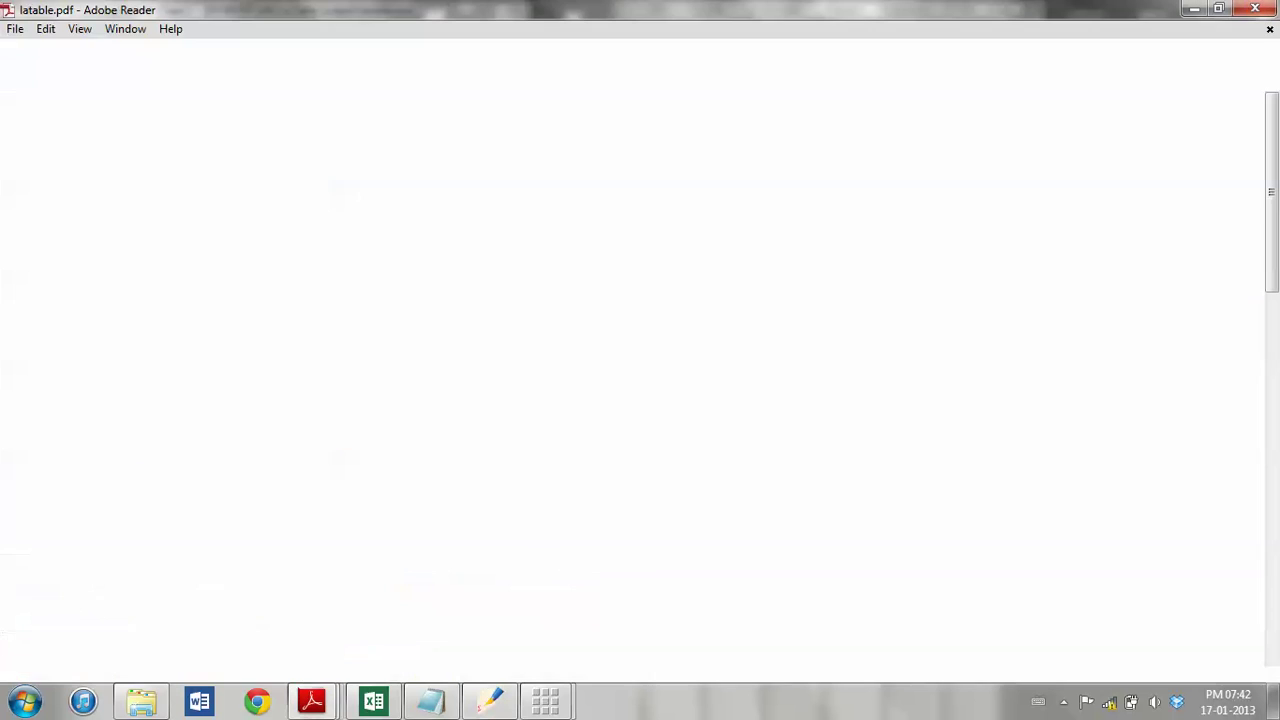
scroll(652, 380, down, 2)
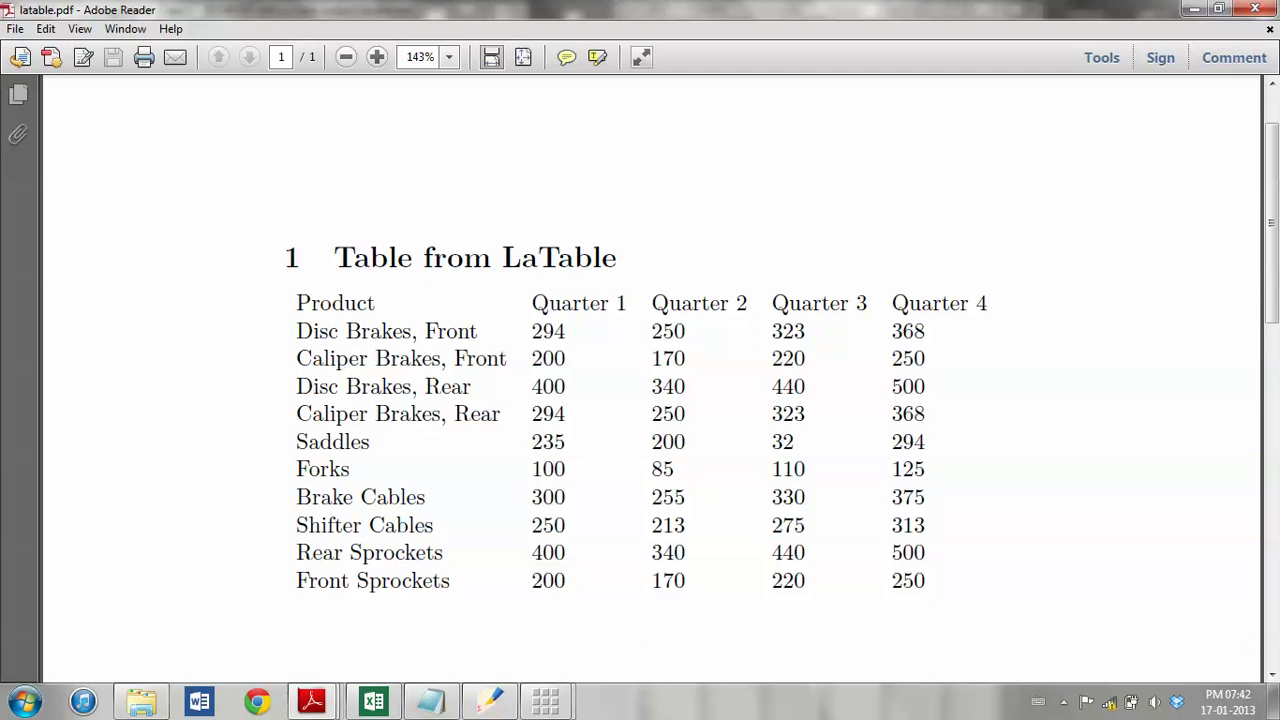
Switch to LaTable, apply full rules to every cell of the product table, and copy the ruled table as LaTeX code.
click(546, 701)
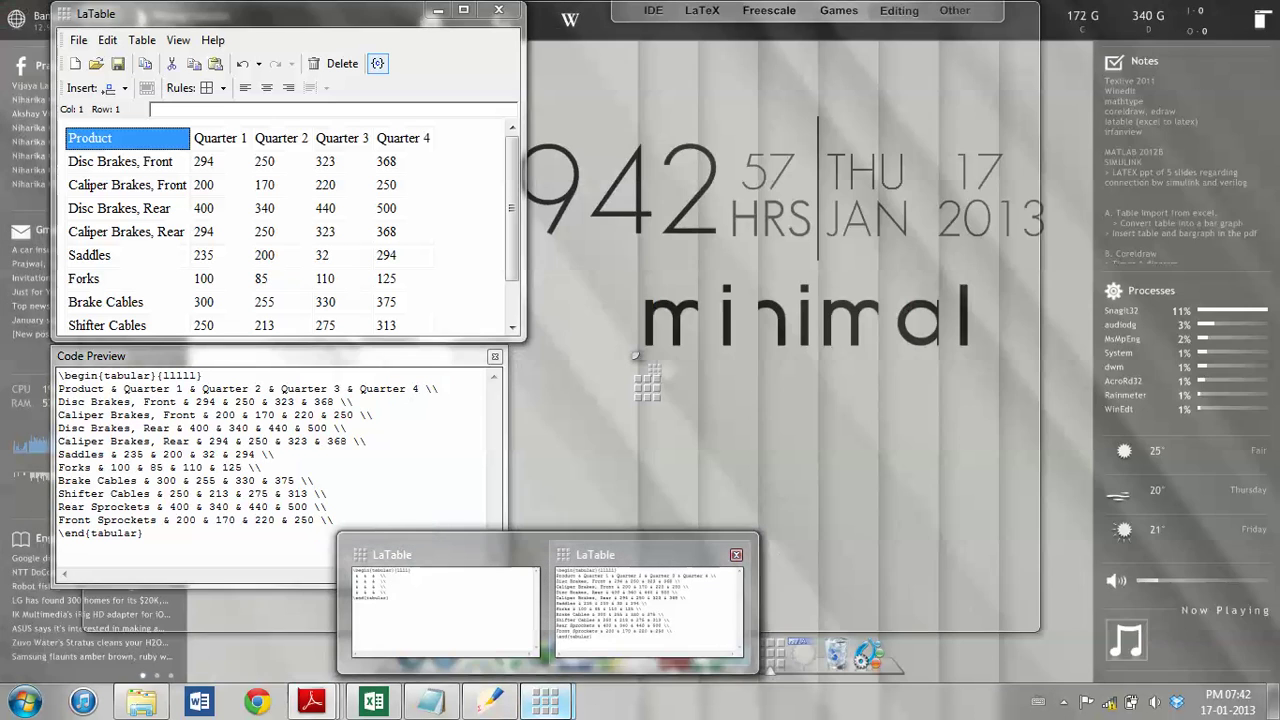
click(649, 610)
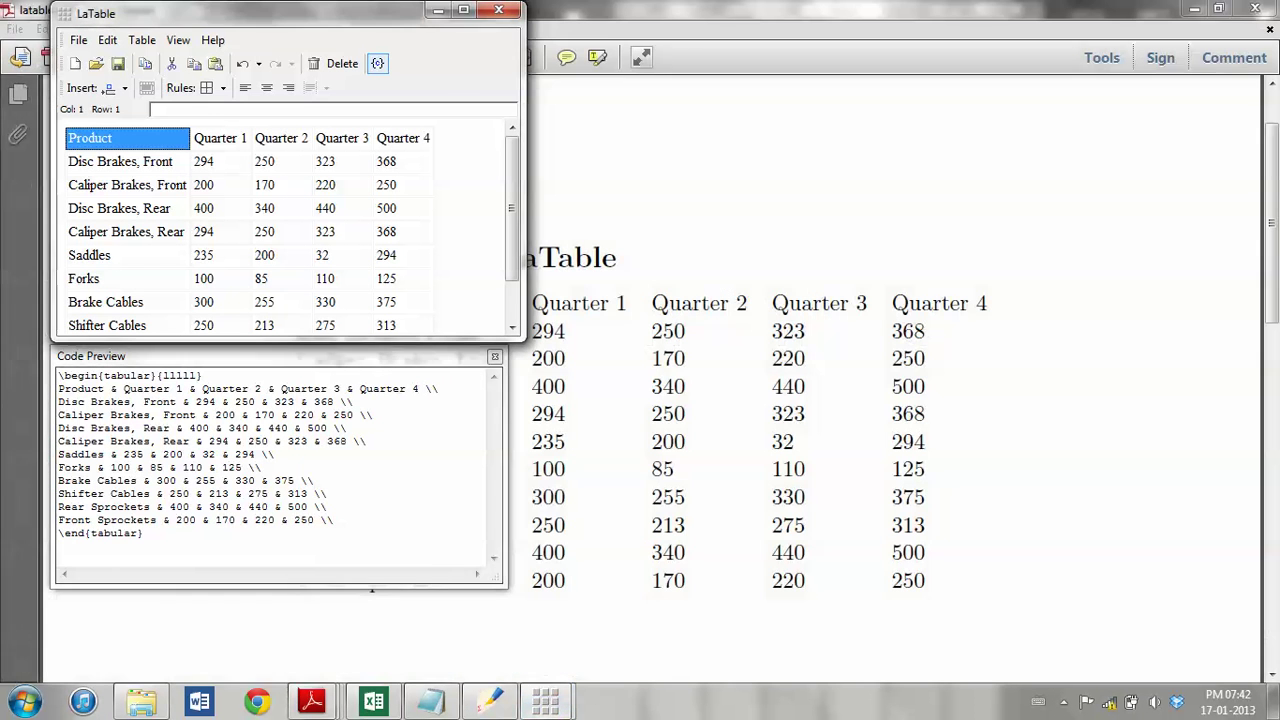
drag(148, 139, 430, 306)
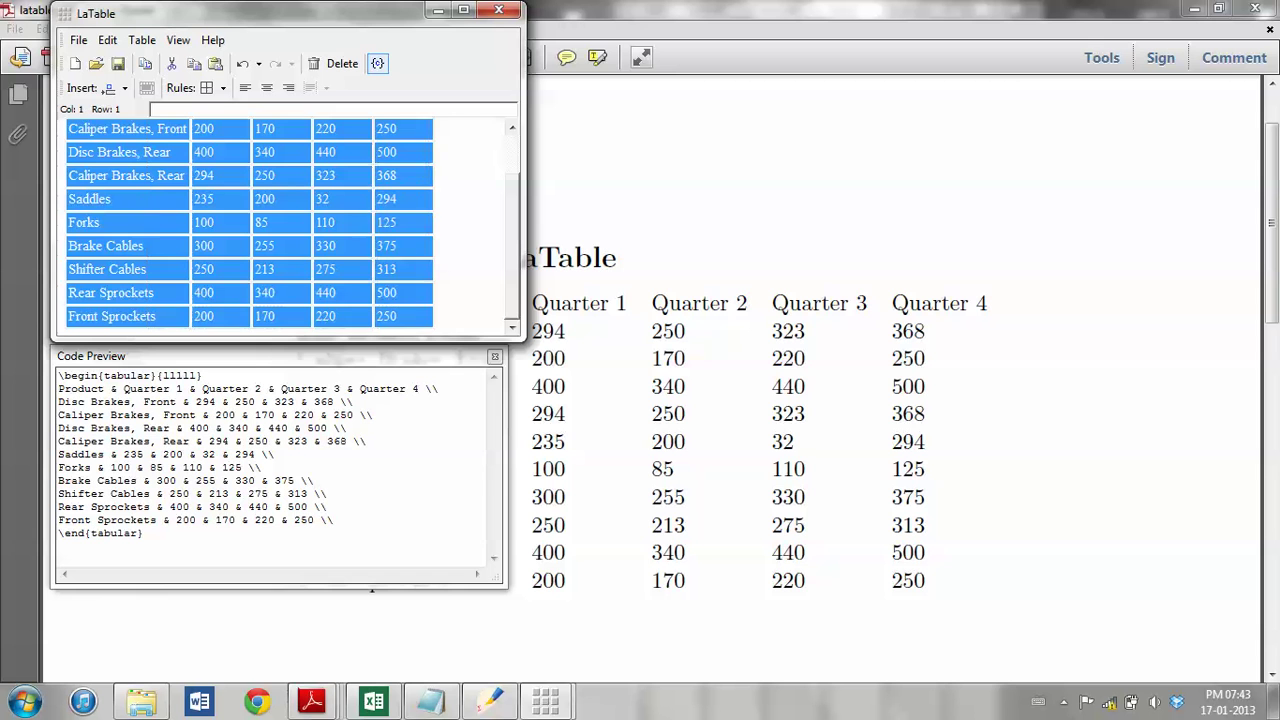
click(206, 87)
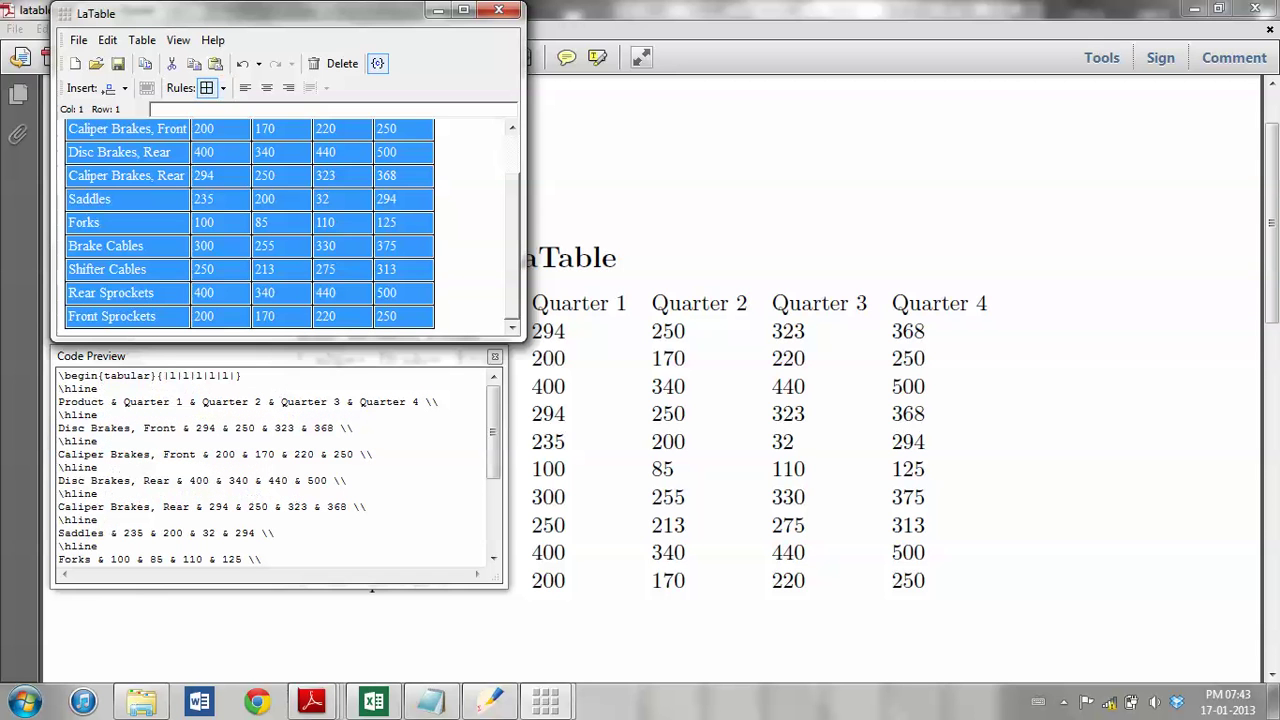
click(107, 40)
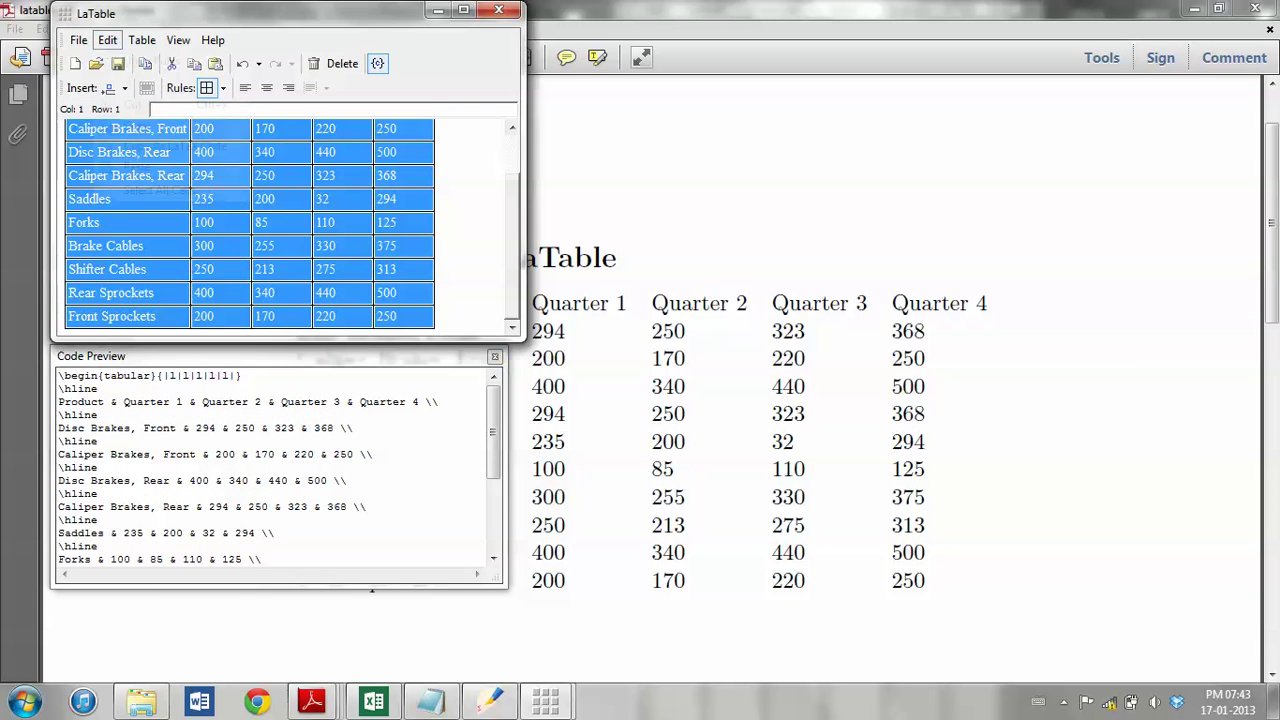
click(175, 146)
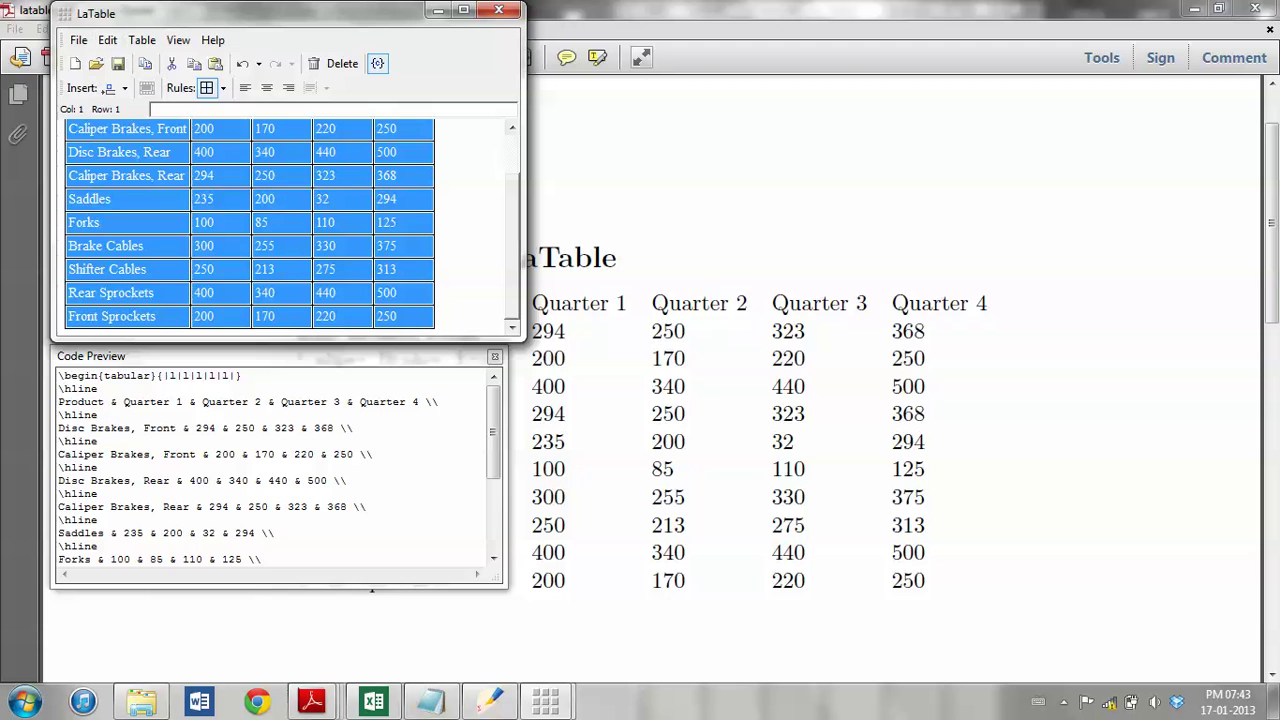
In WinEdt, replace the whole tabular block in latable.tex with the copied ruled version, and recompile the document to PDF for viewing.
click(1194, 9)
click(660, 403)
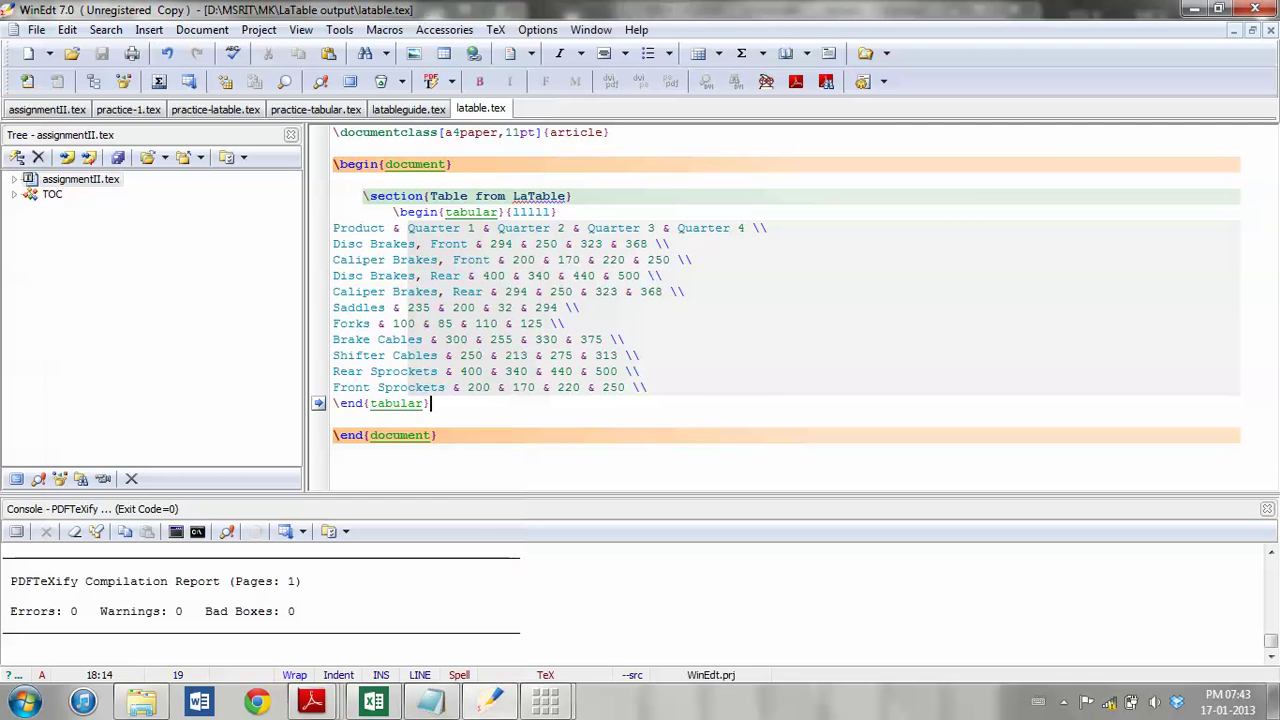
drag(432, 403, 394, 212)
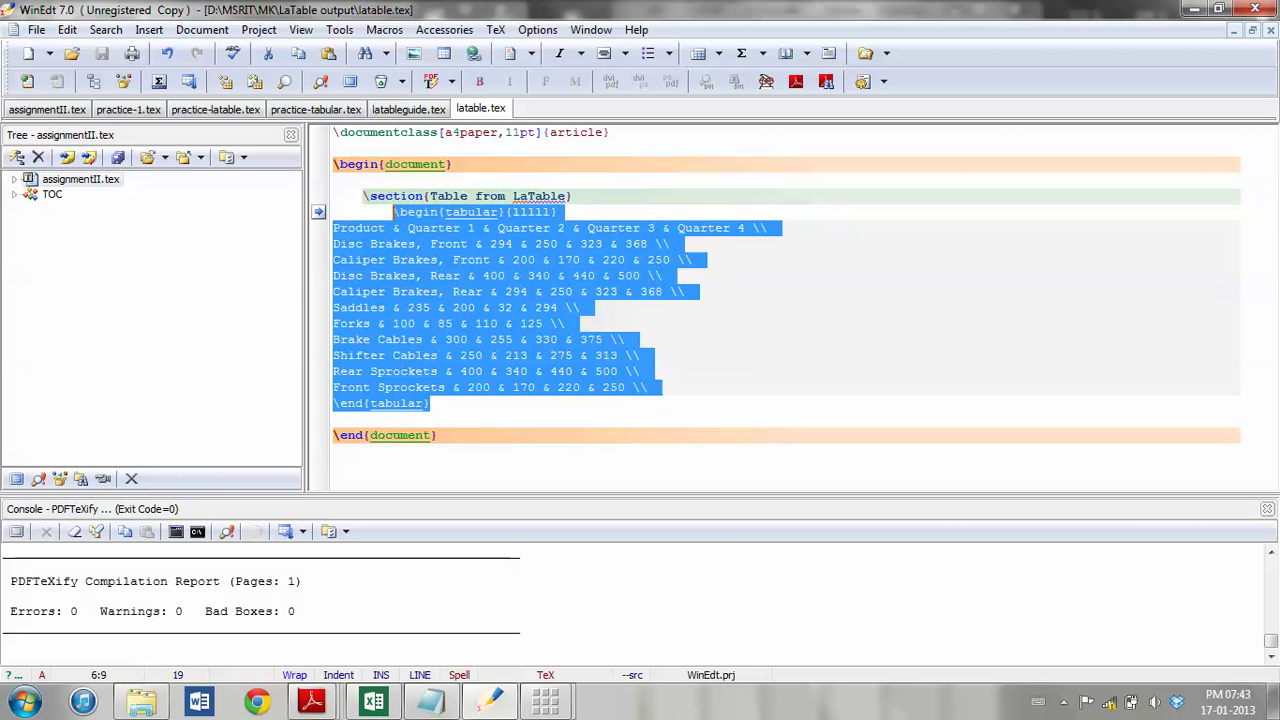
key(ctrl+v)
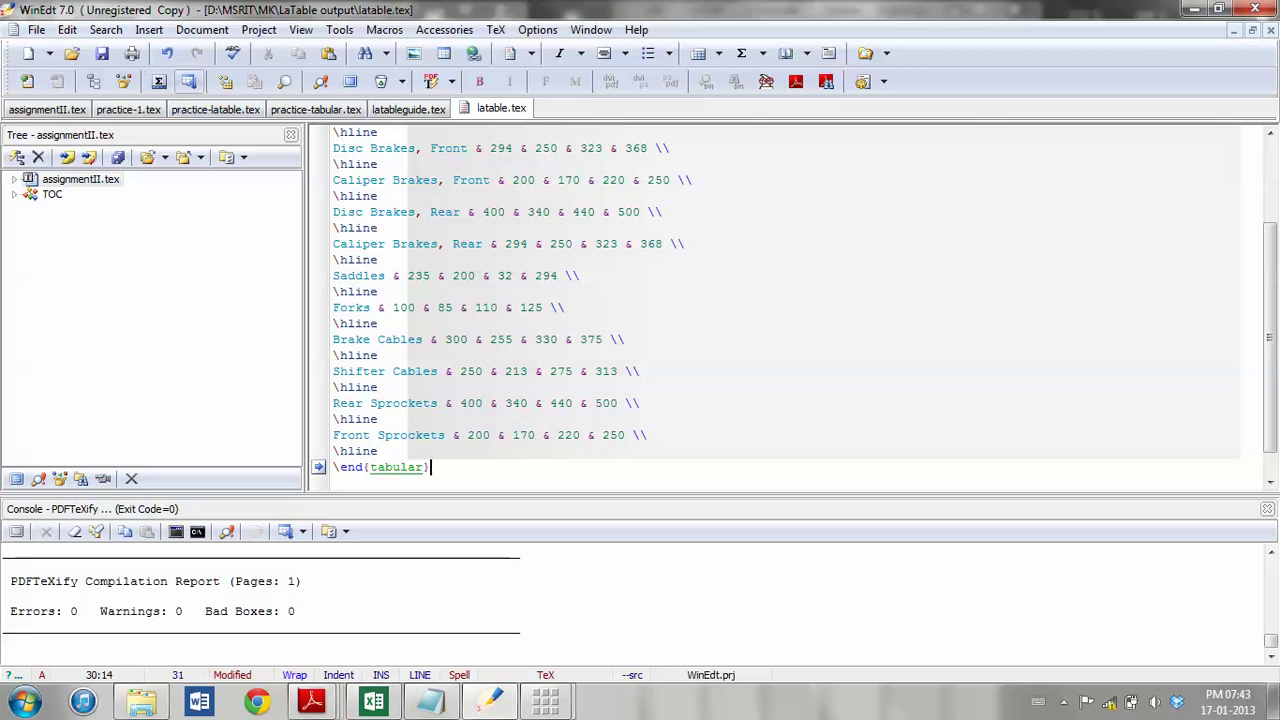
click(431, 82)
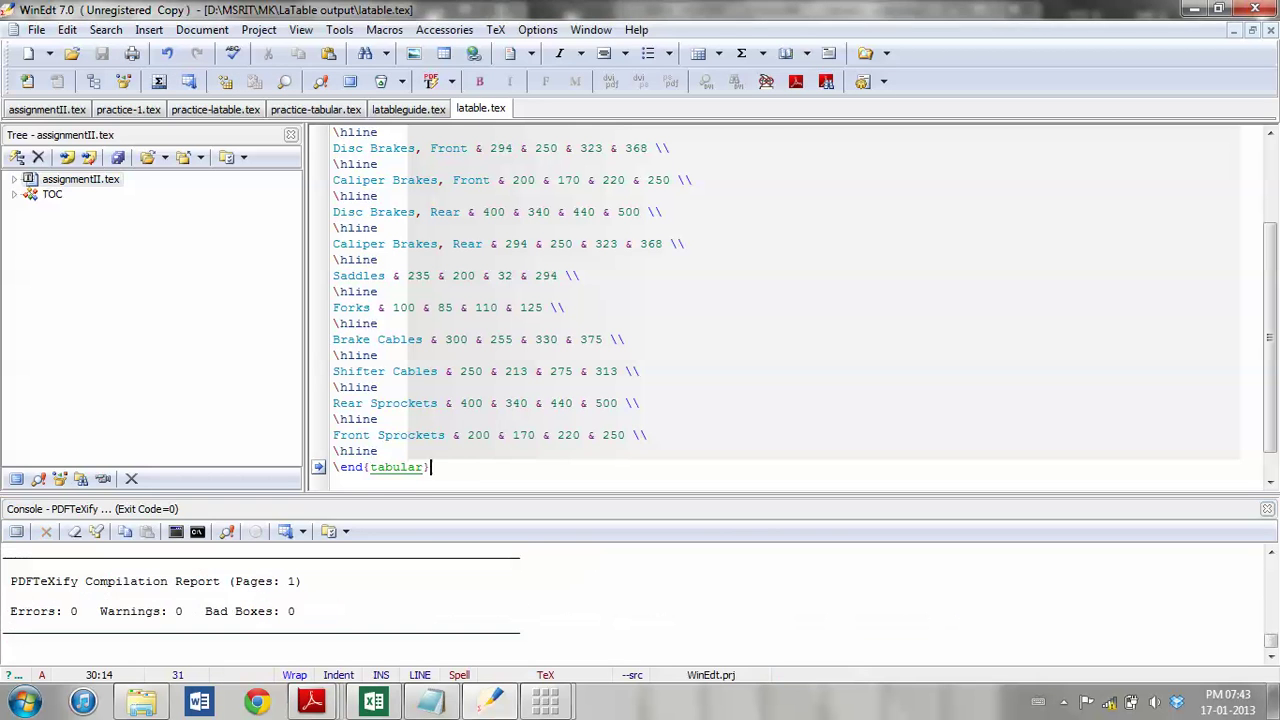
scroll(651, 380, down, 5)
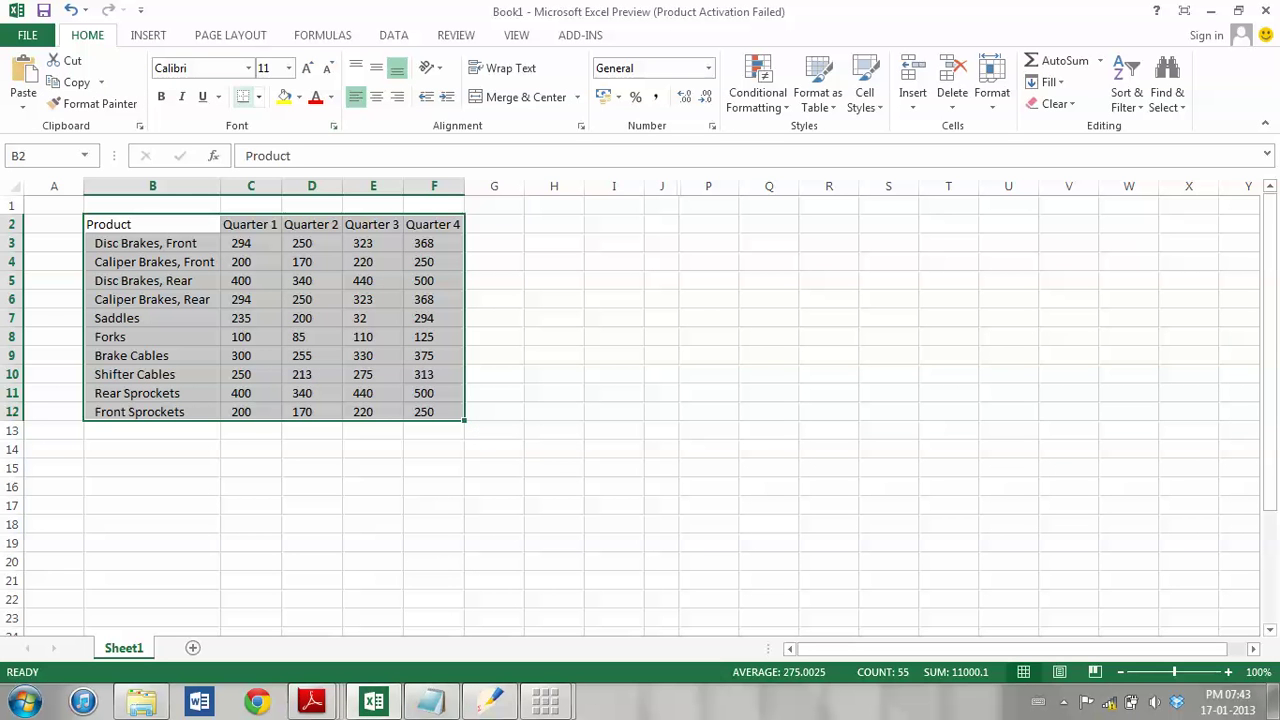
In Excel, insert a 2-D clustered column chart from the product table and place it beside the data, clear of the cells.
click(148, 35)
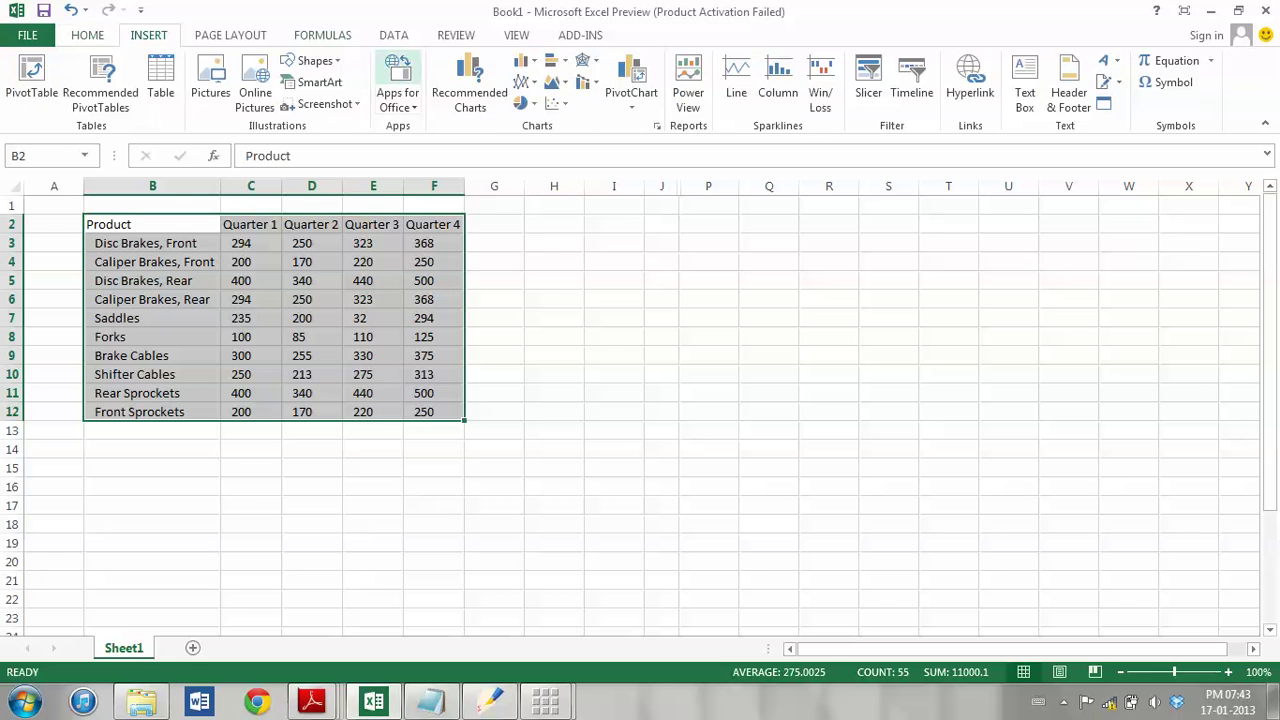
click(525, 60)
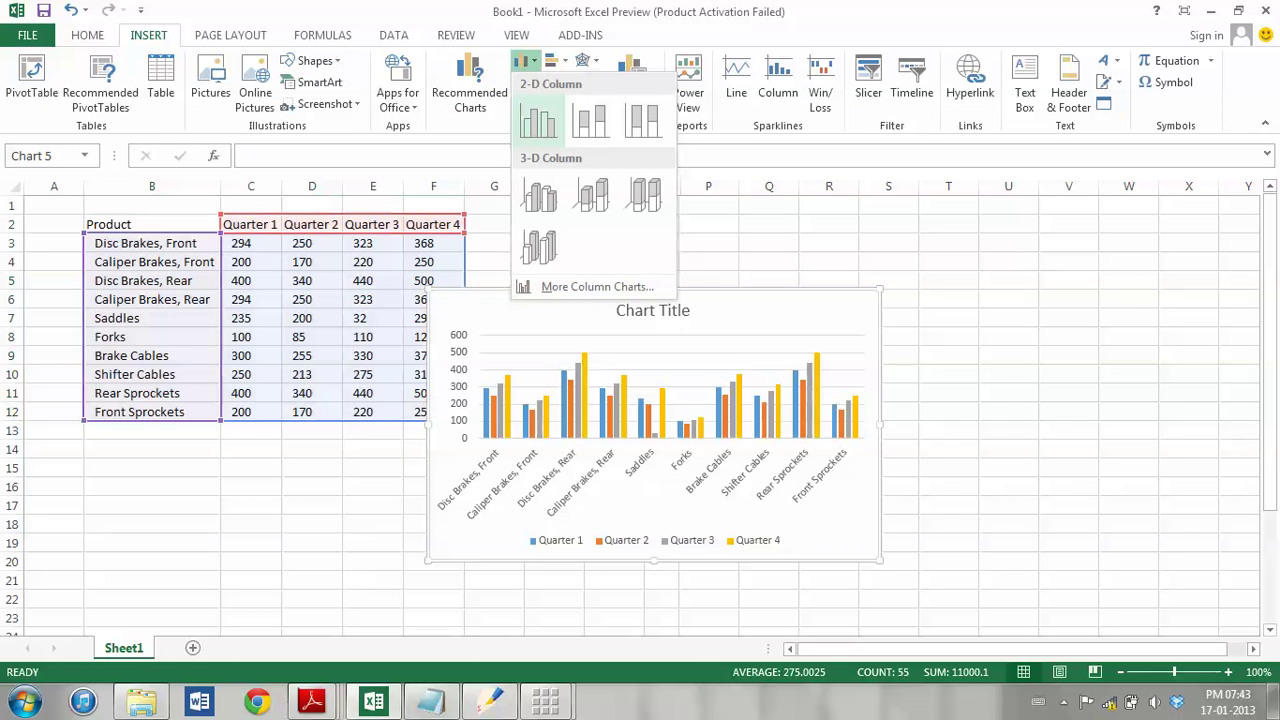
click(531, 120)
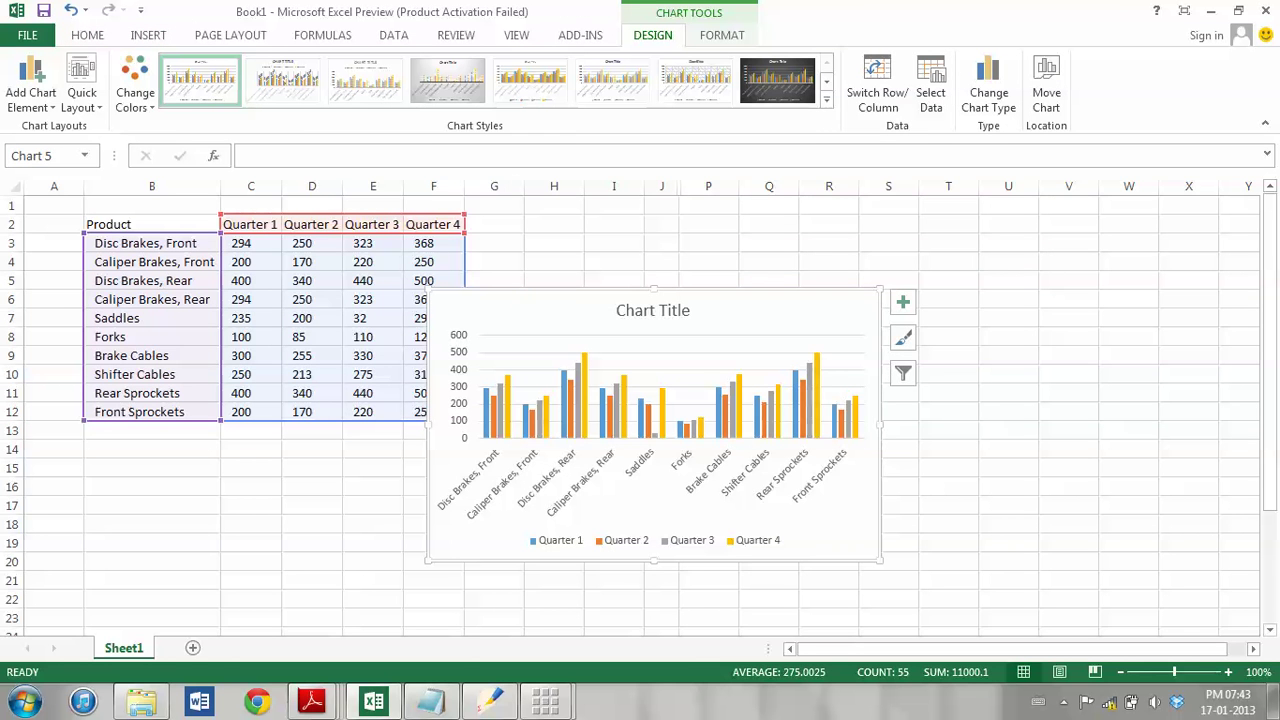
mouse_move(780, 312)
mouse_down()
mouse_move(893, 228)
mouse_move(864, 220)
mouse_up()
Recolour the chart with the monochromatic palette of greys and black.
click(987, 246)
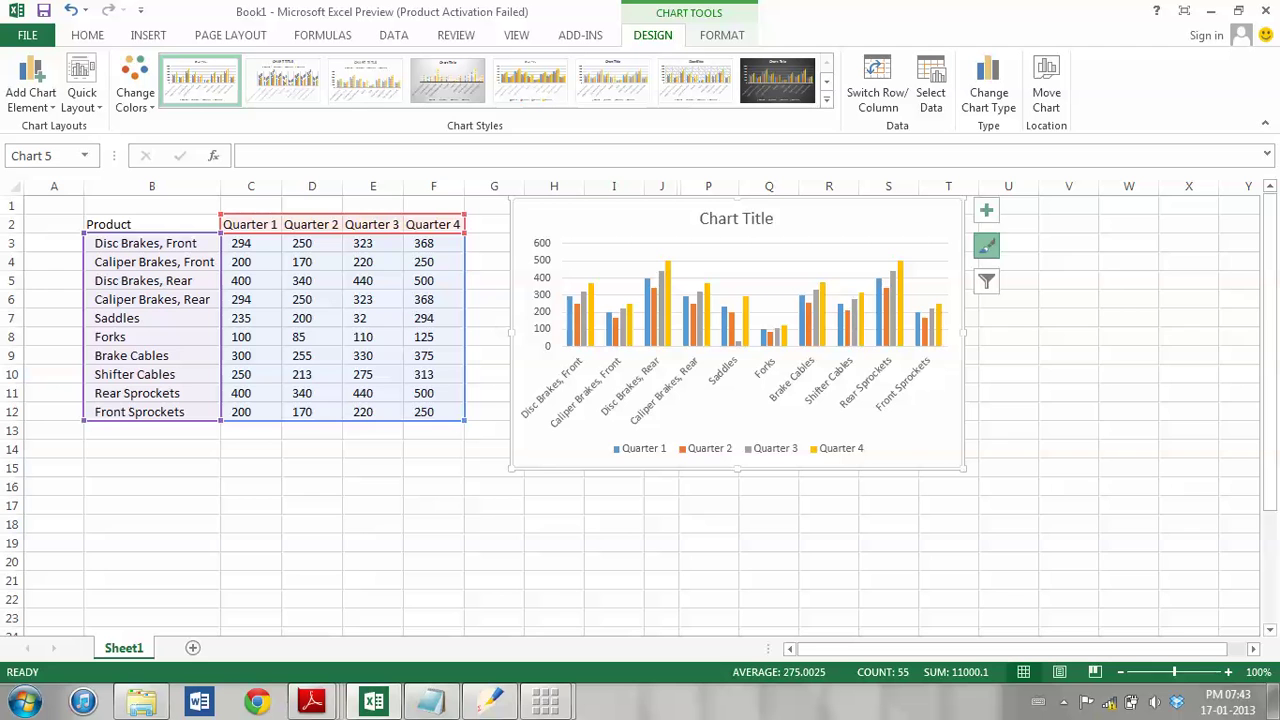
click(1095, 246)
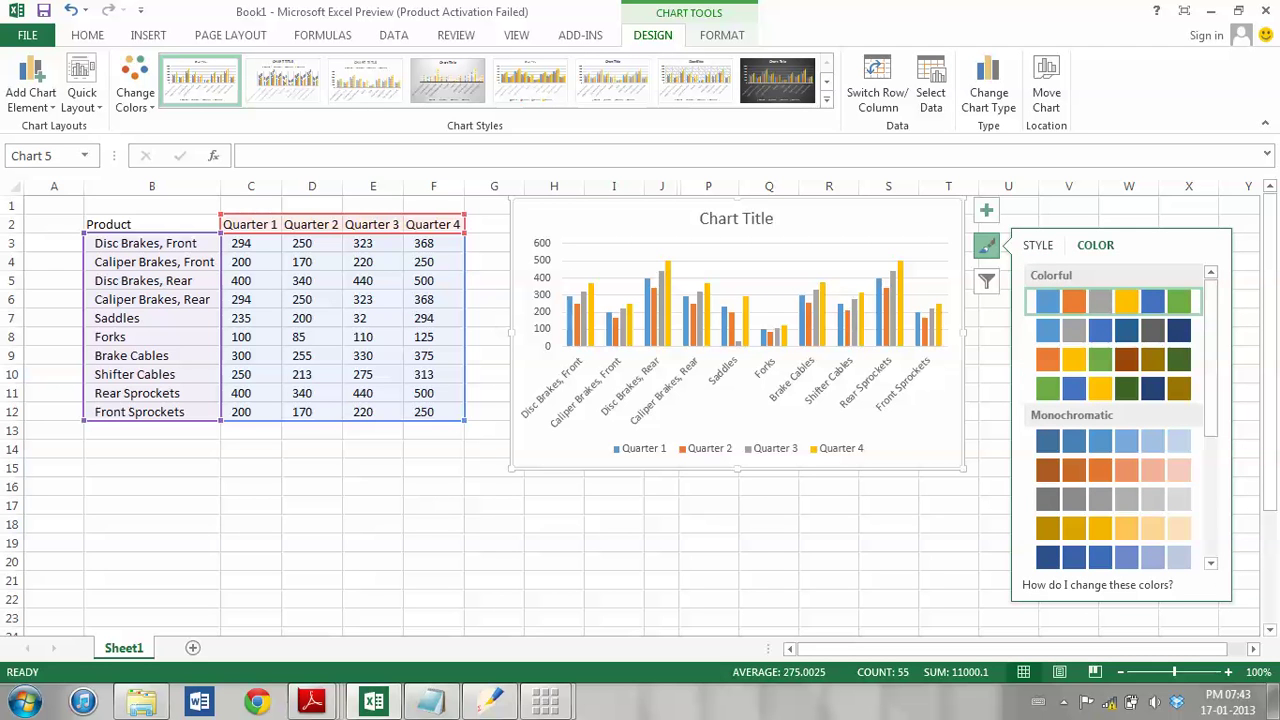
drag(1211, 370, 1211, 438)
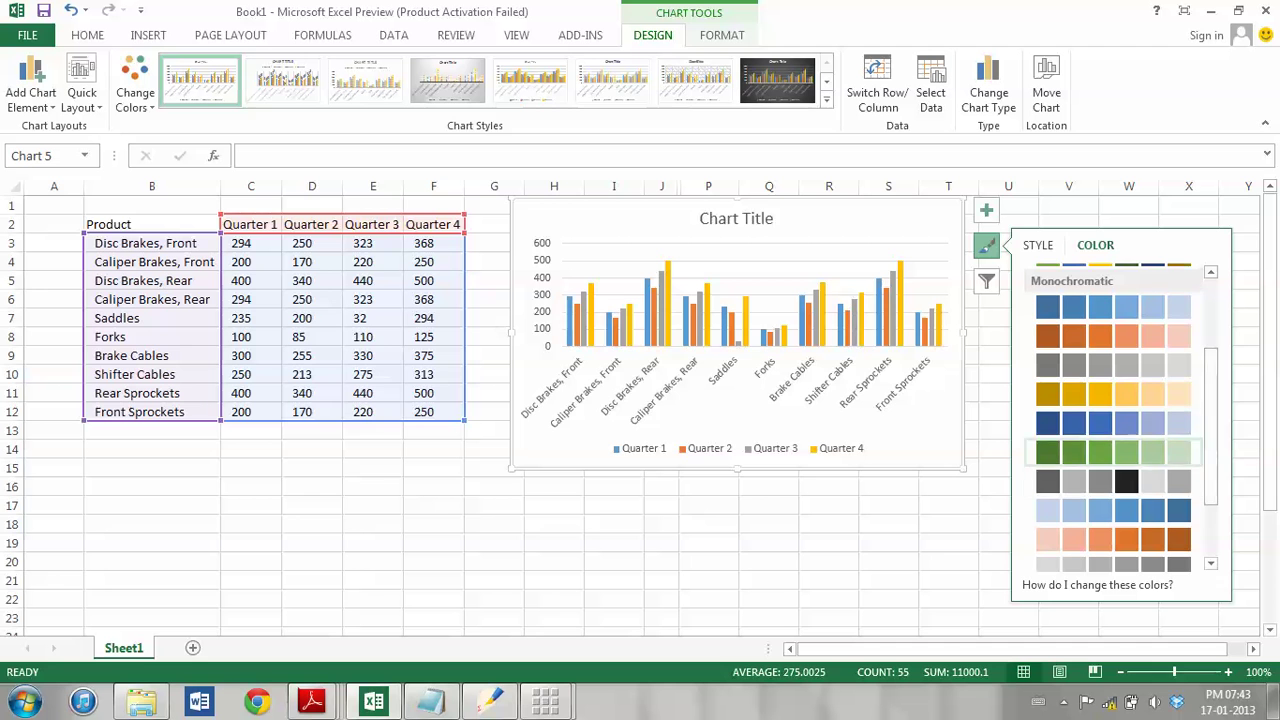
click(1126, 481)
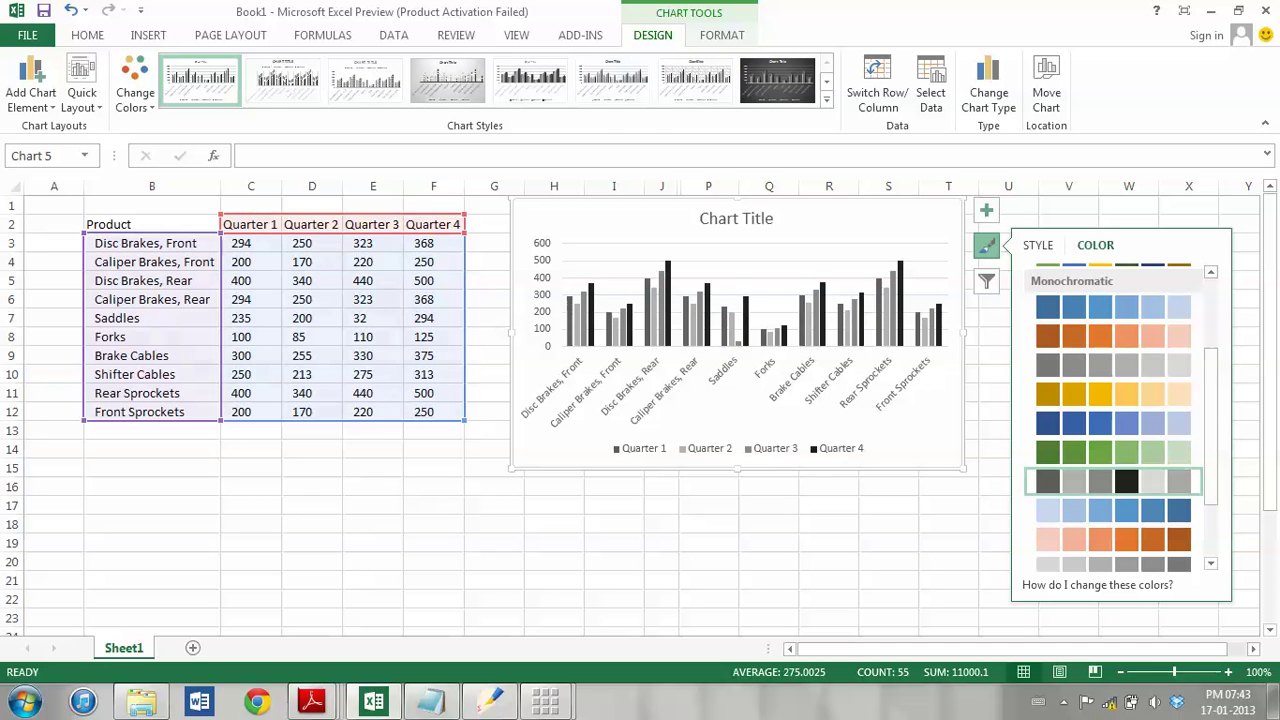
Copy the chart, paste it into a new picture in Paint, and crop the canvas to the pasted chart.
right_click(586, 217)
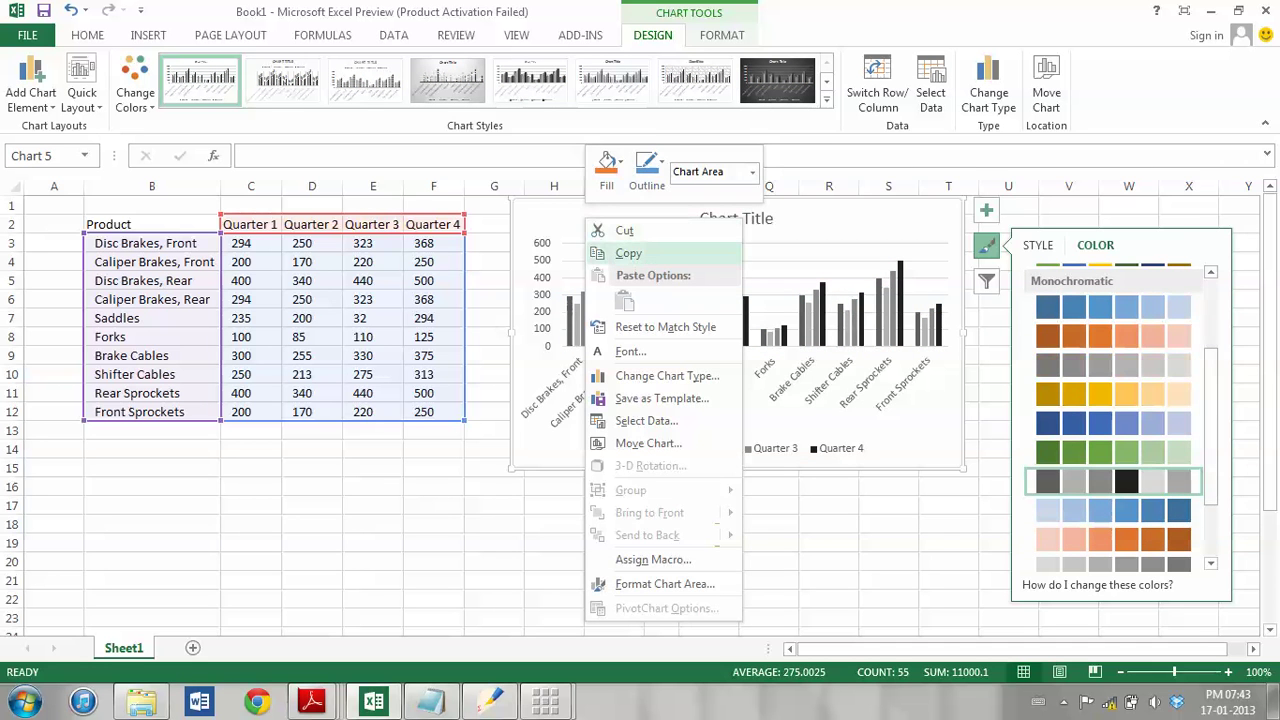
click(629, 253)
click(25, 702)
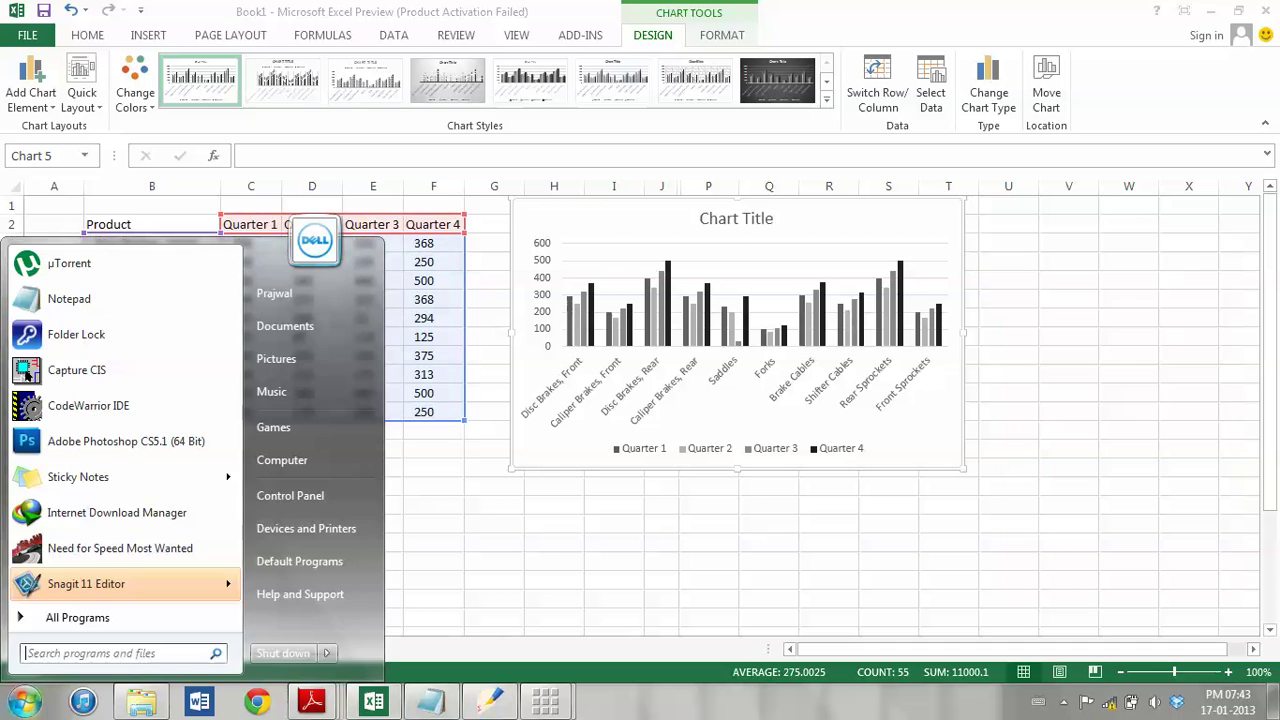
text(paint)
key(Return)
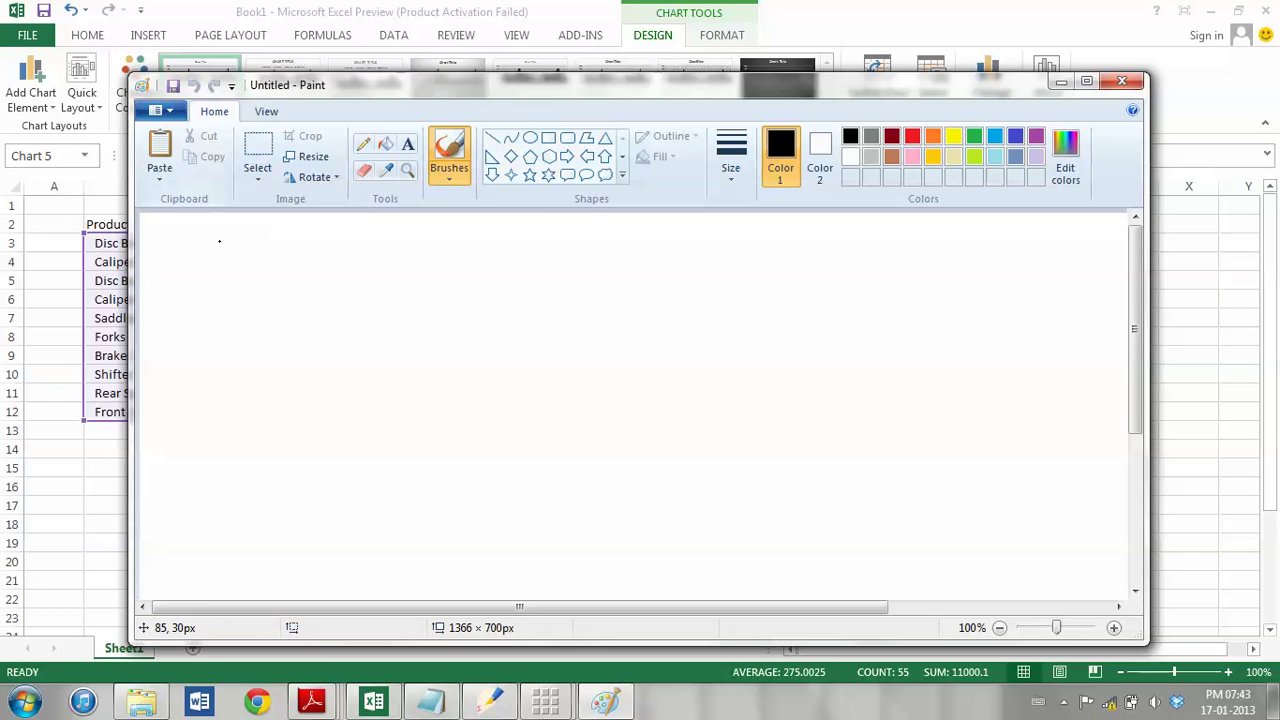
key(ctrl+v)
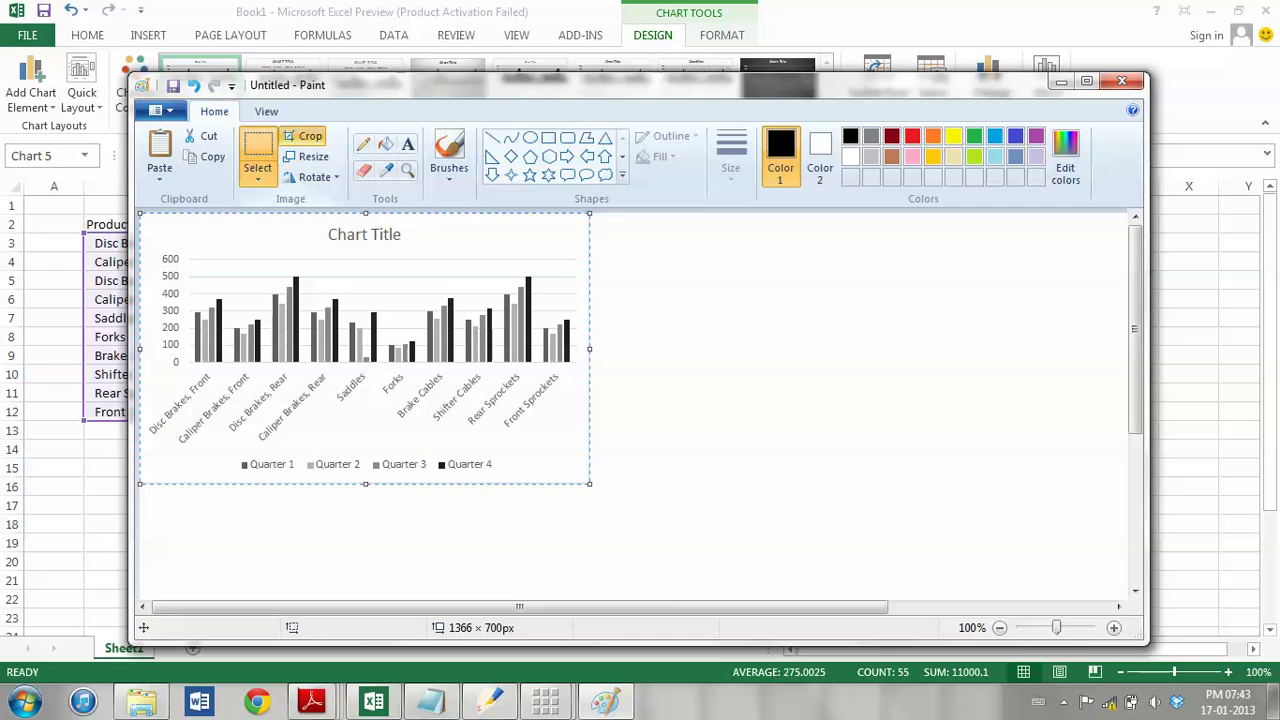
click(308, 137)
Save the picture as graph.png in the LaTable output folder, replacing the existing file, and minimize Paint.
click(161, 111)
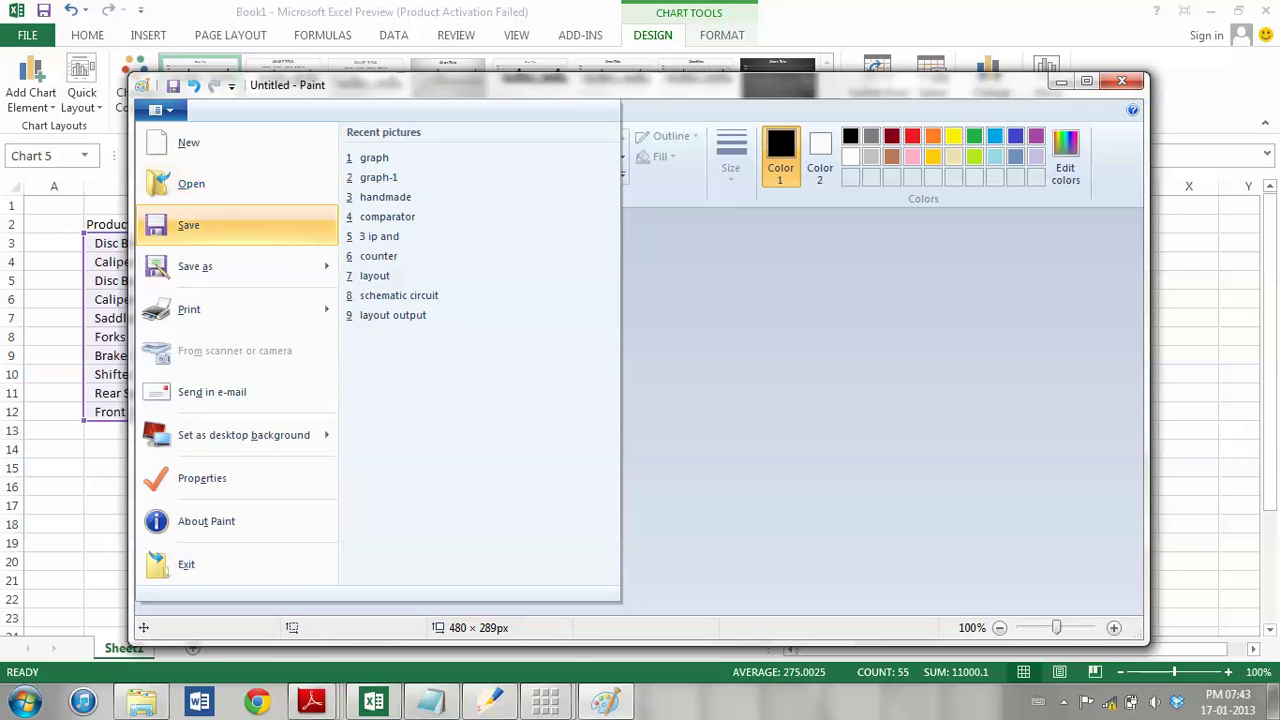
mouse_move(230, 267)
click(230, 267)
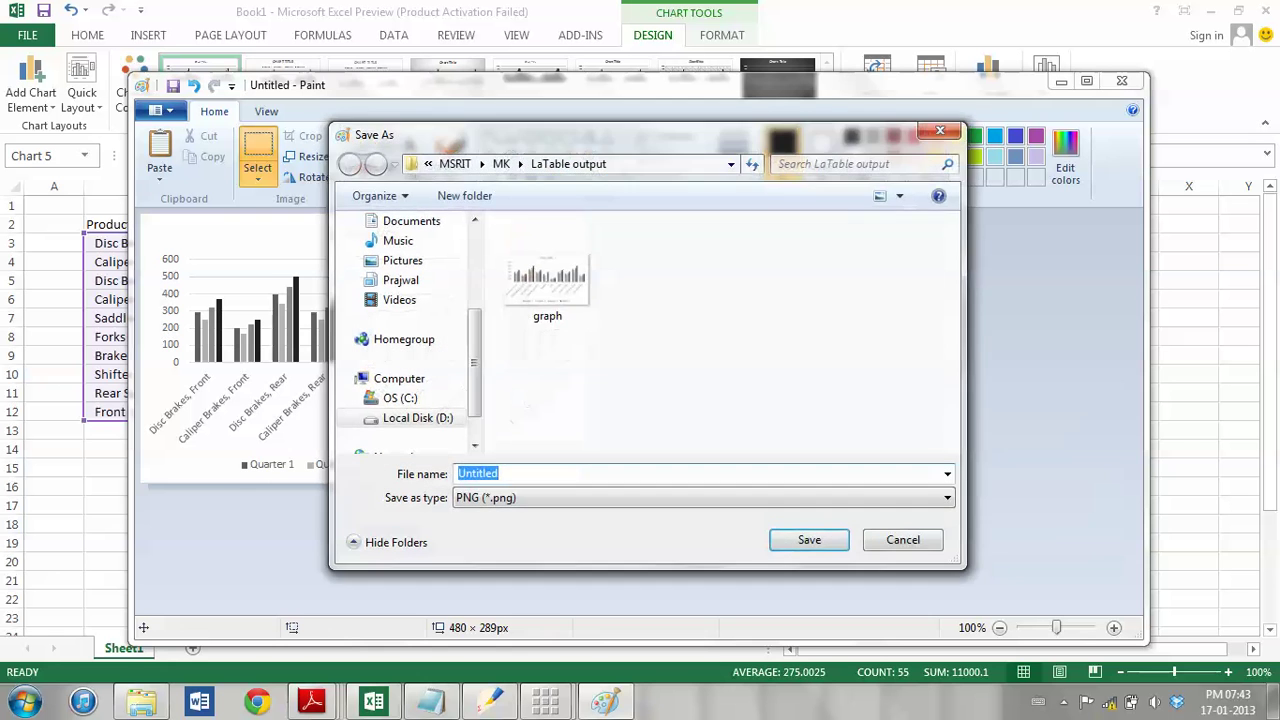
double_click(548, 272)
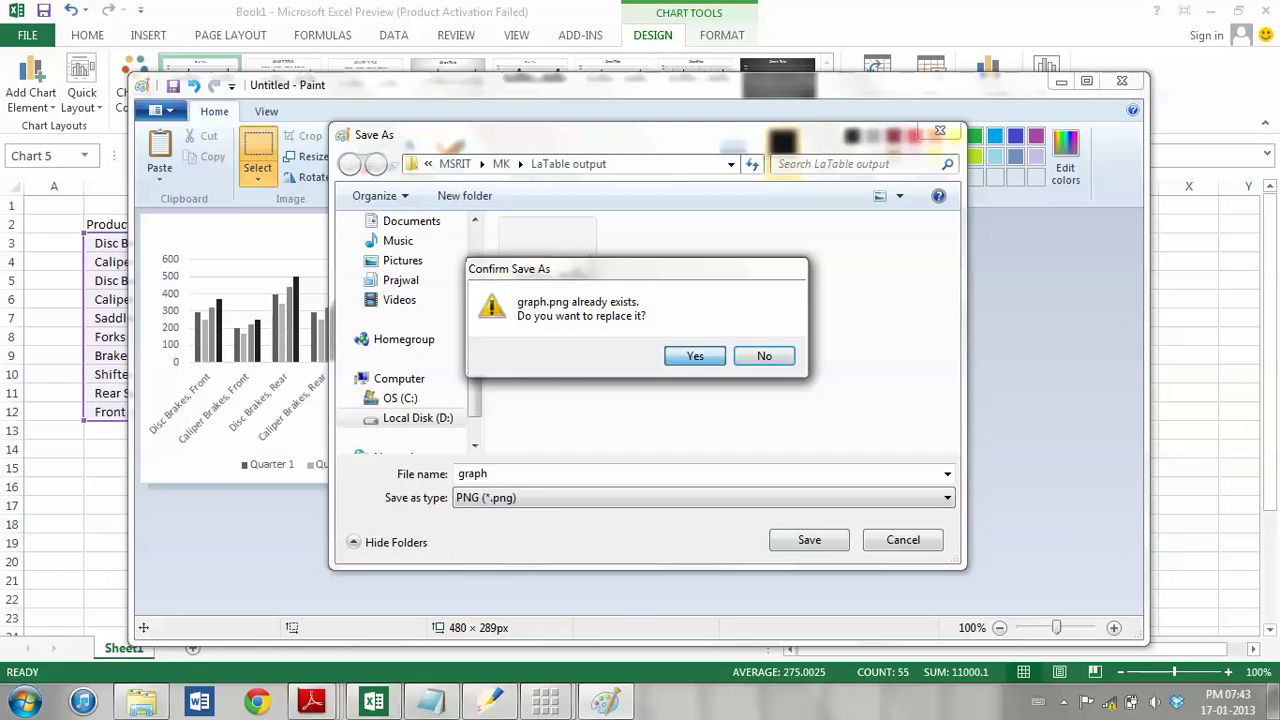
key(Left)
key(Return)
click(1061, 83)
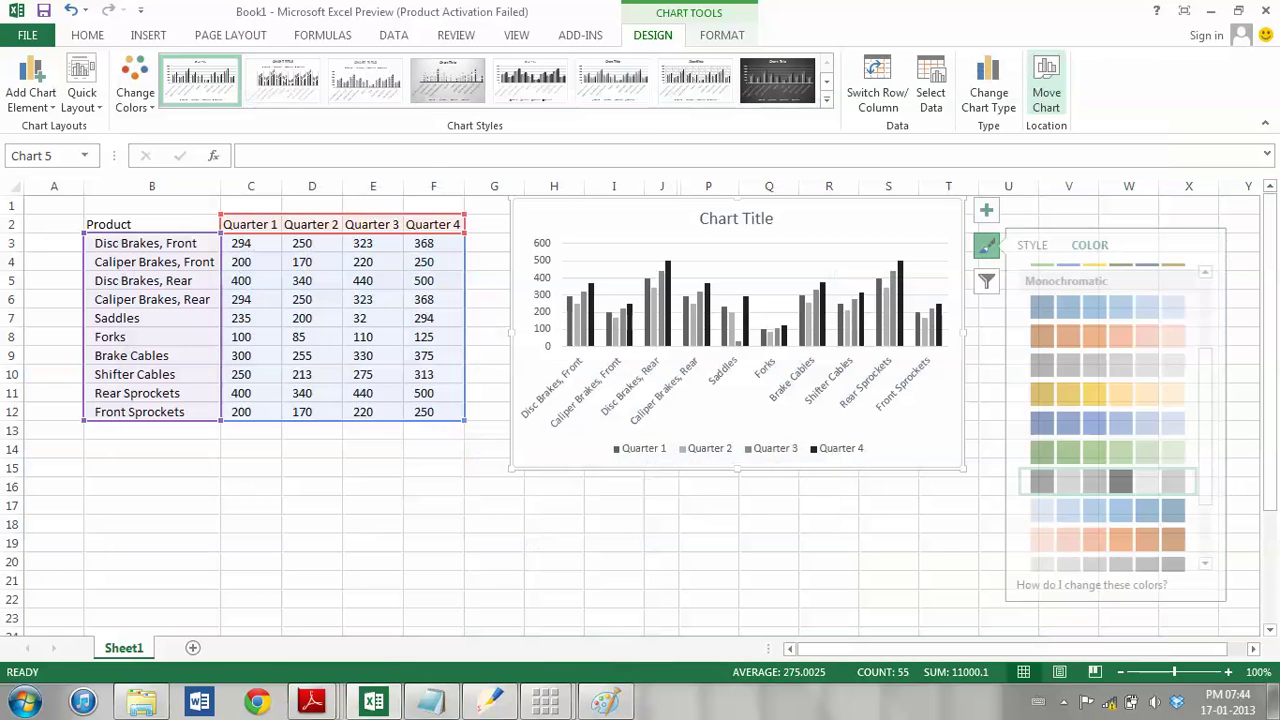
Switch to latable.tex in WinEdt and add \usepackage{graphicx} on a new line below the document class declaration.
click(489, 700)
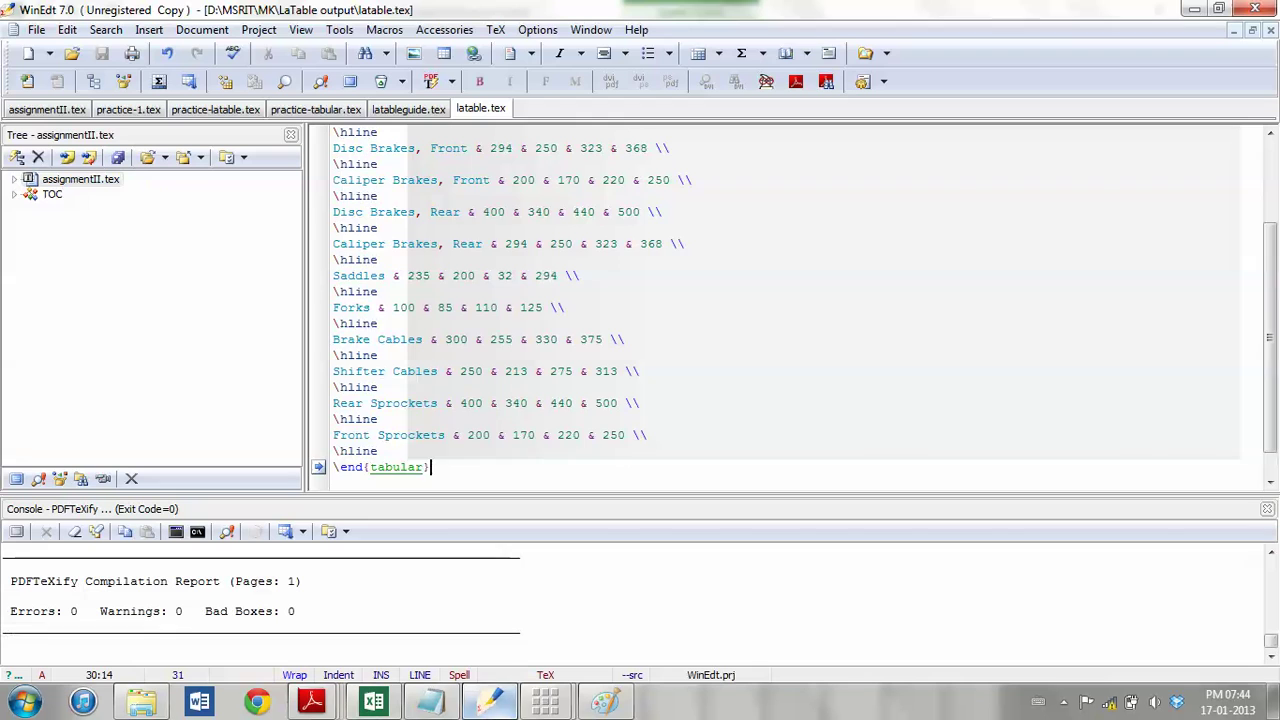
scroll(785, 307, up, 3)
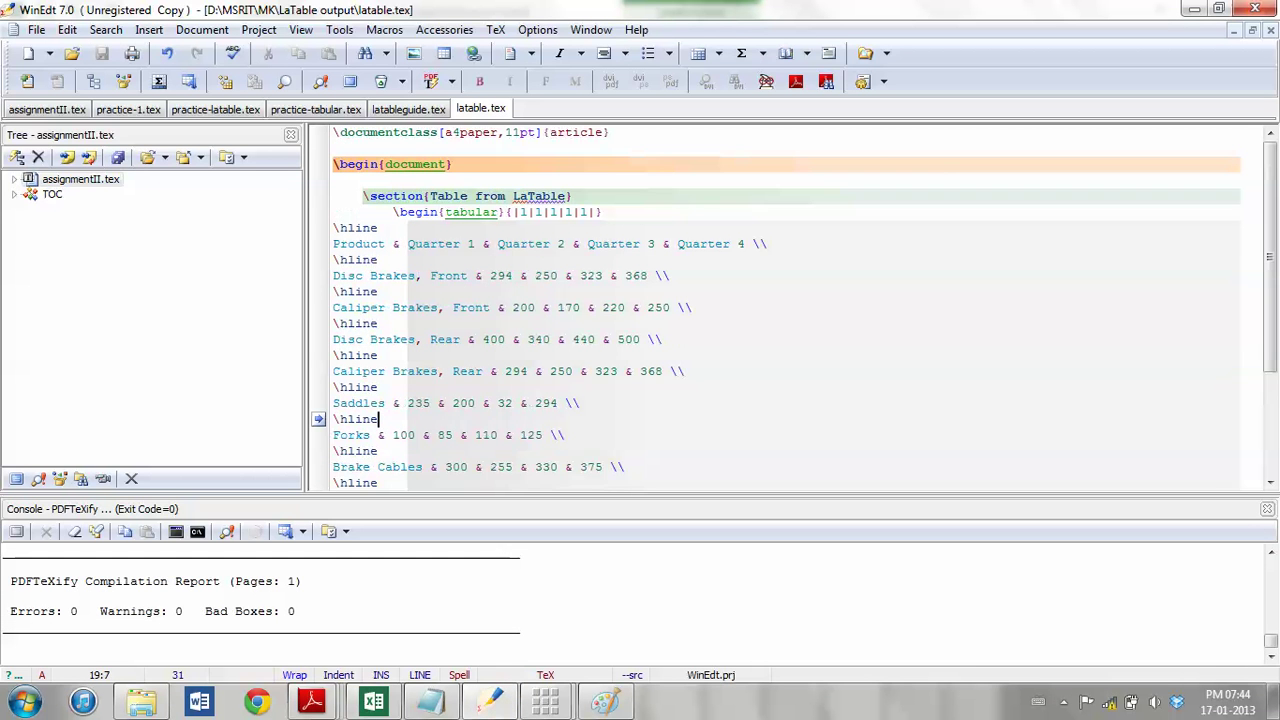
click(610, 132)
key(Return)
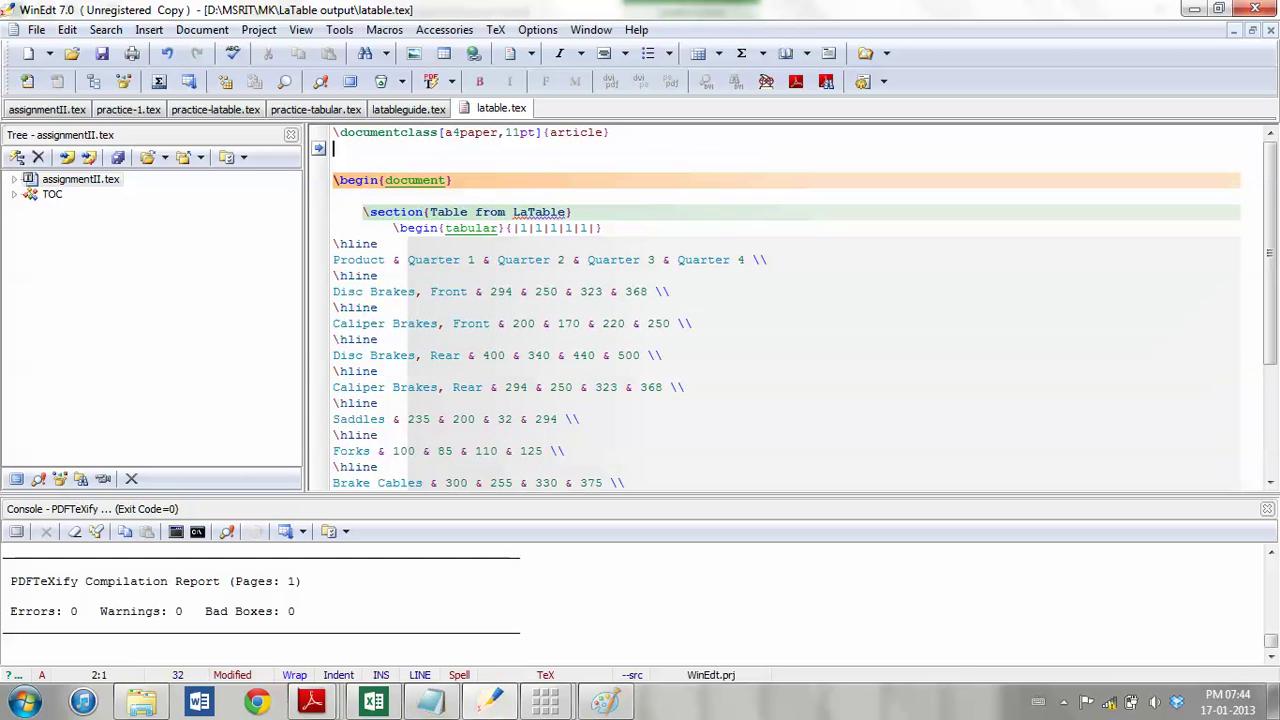
text(\usepacage{)
key(Left)
key(Left)
key(Left)
key(Left)
text(k)
key(Right)
key(Right)
key(Right)
key(Right)
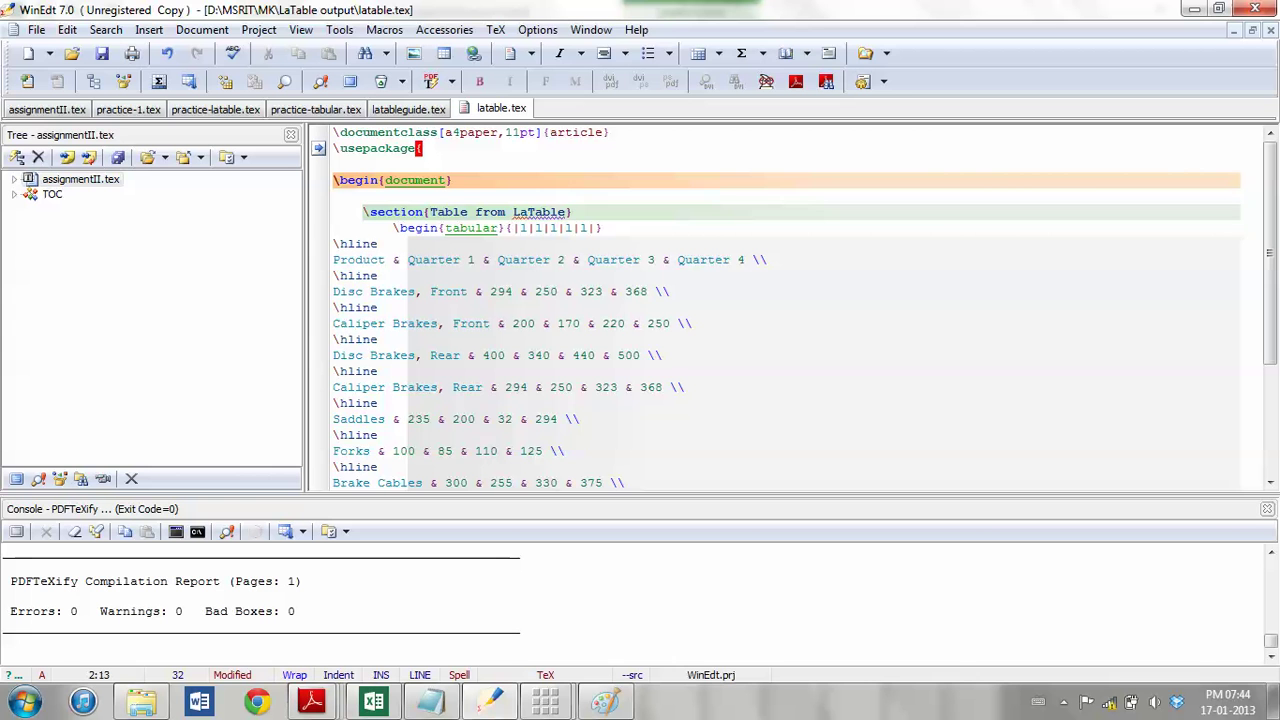
text(graphicx})
Add a new section titled Graph between the end of the tabular environment and the end of the document.
scroll(800, 300, down, 4)
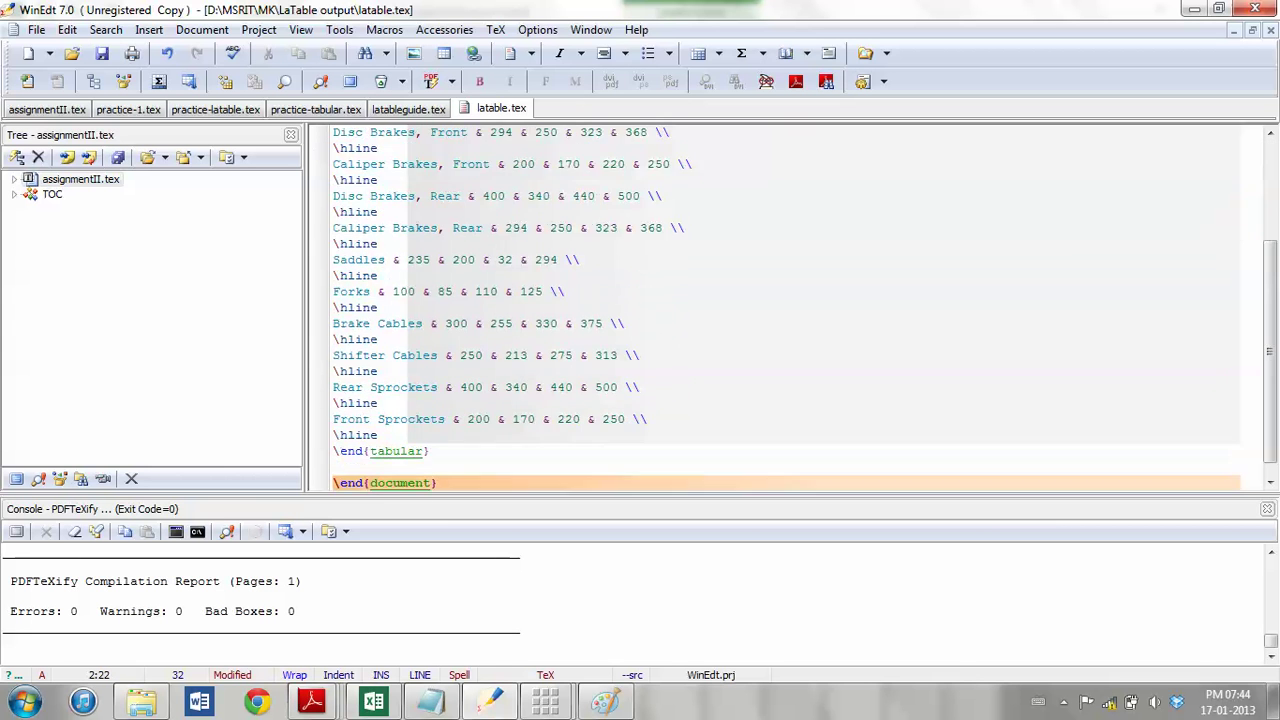
click(380, 416)
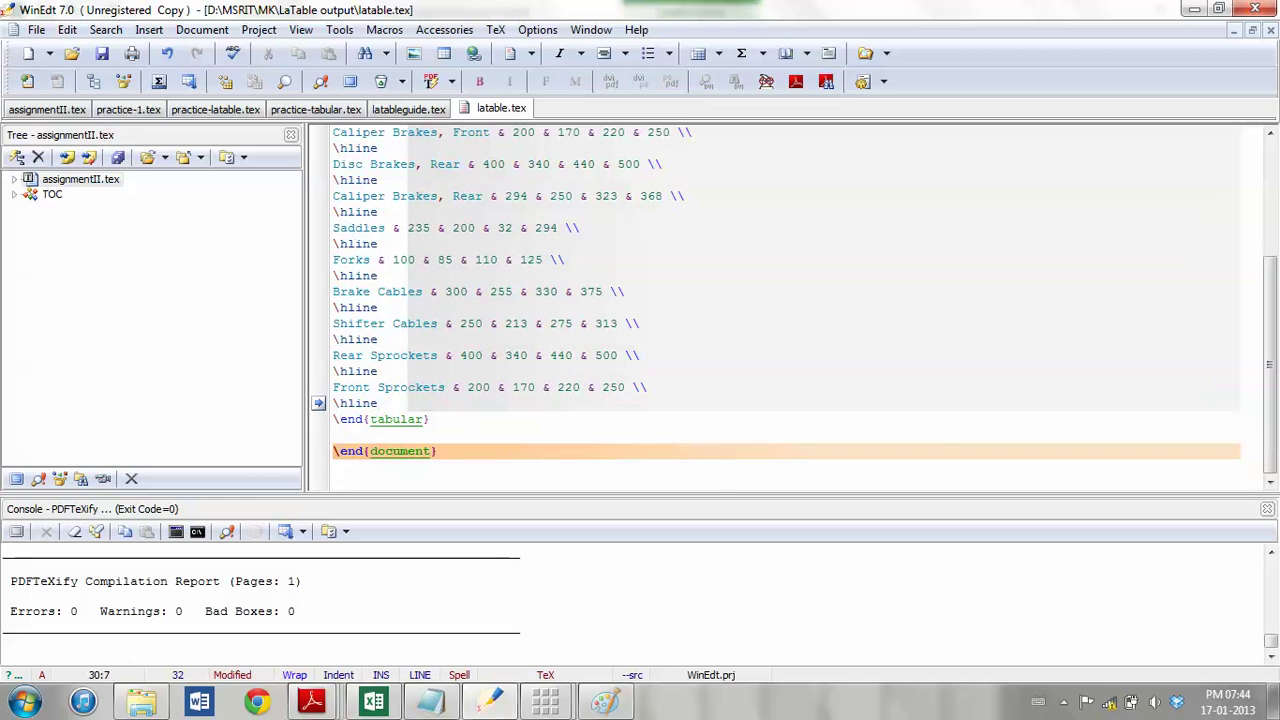
key(Down)
key(Right)
key(Right)
key(Right)
key(Right)
key(Right)
key(Right)
key(Right)
key(Return)
key(Return)
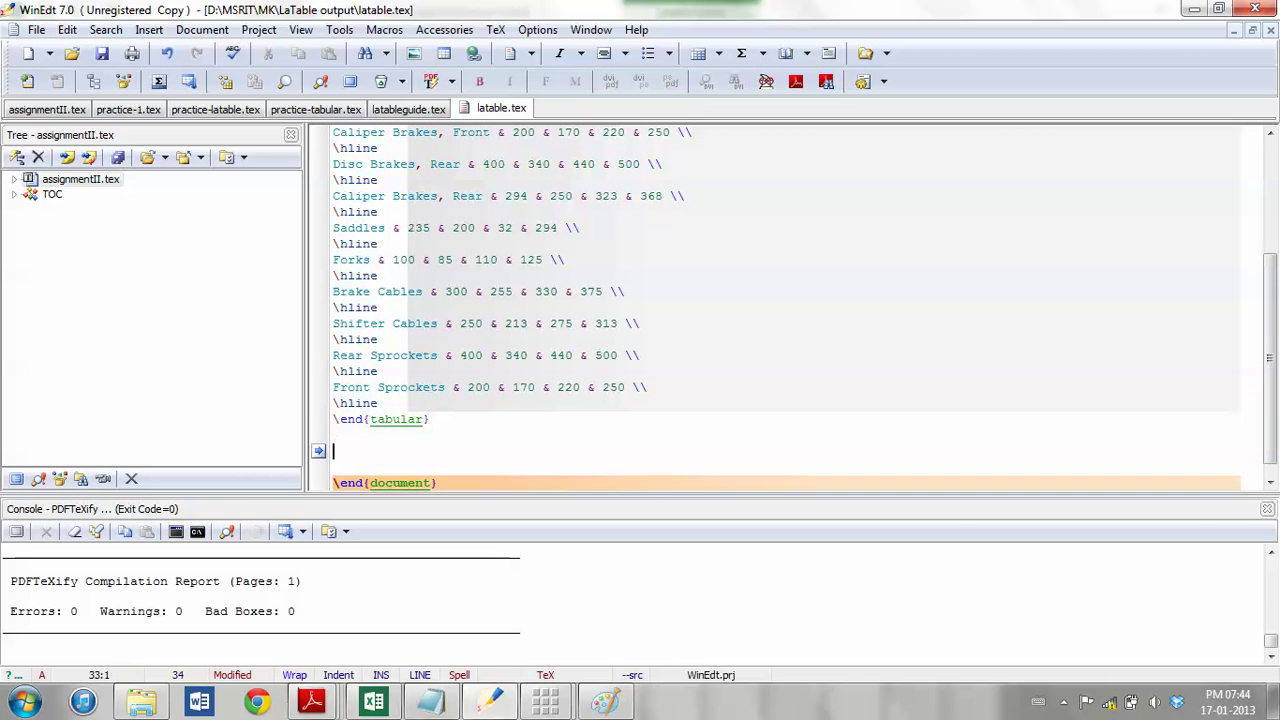
key(Return)
key(Up)
key(Tab)
key(Tab)
text(\)
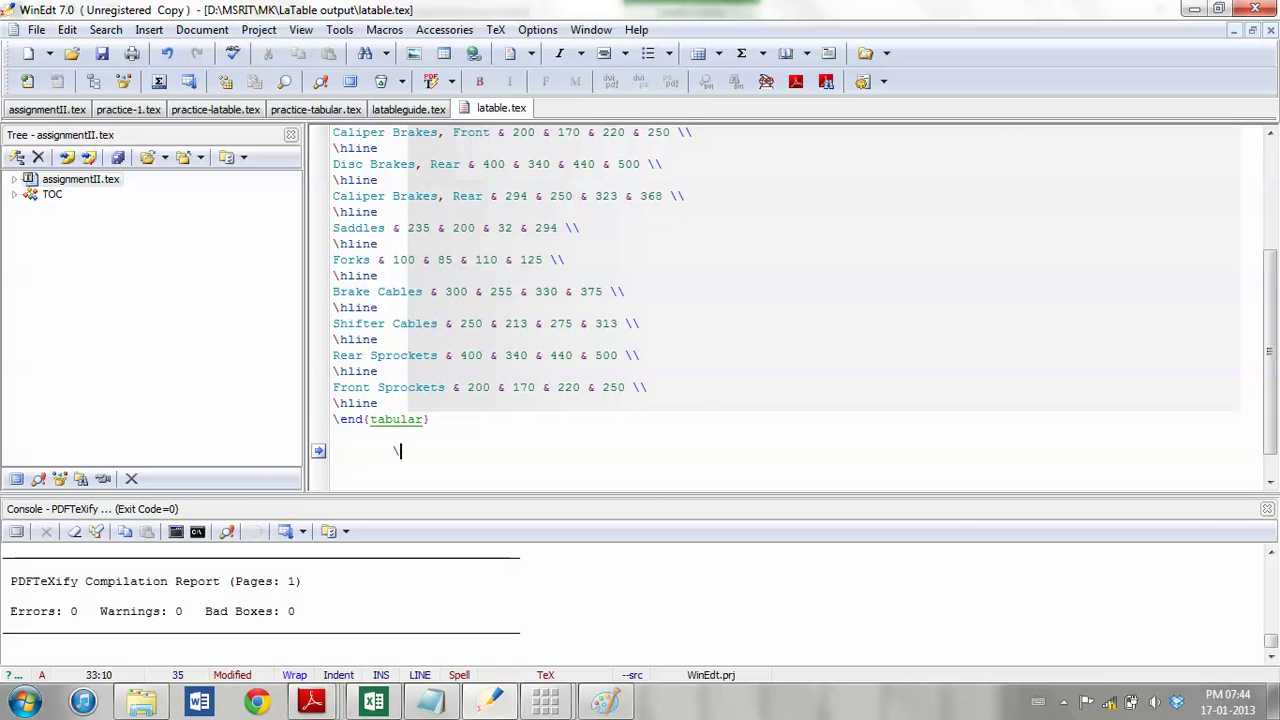
text(section{)
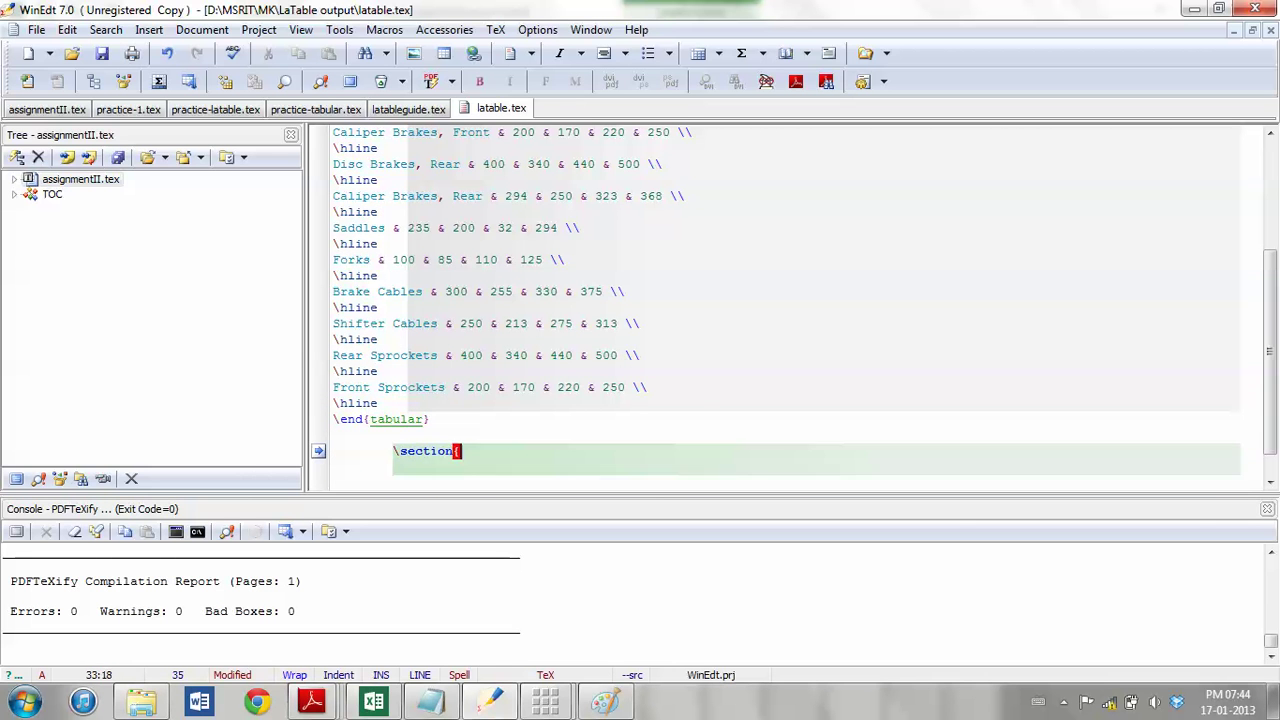
text(Graph})
Create a figure environment under the Graph section, leaving an indented blank line inside it for content.
key(Return)
key(Tab)
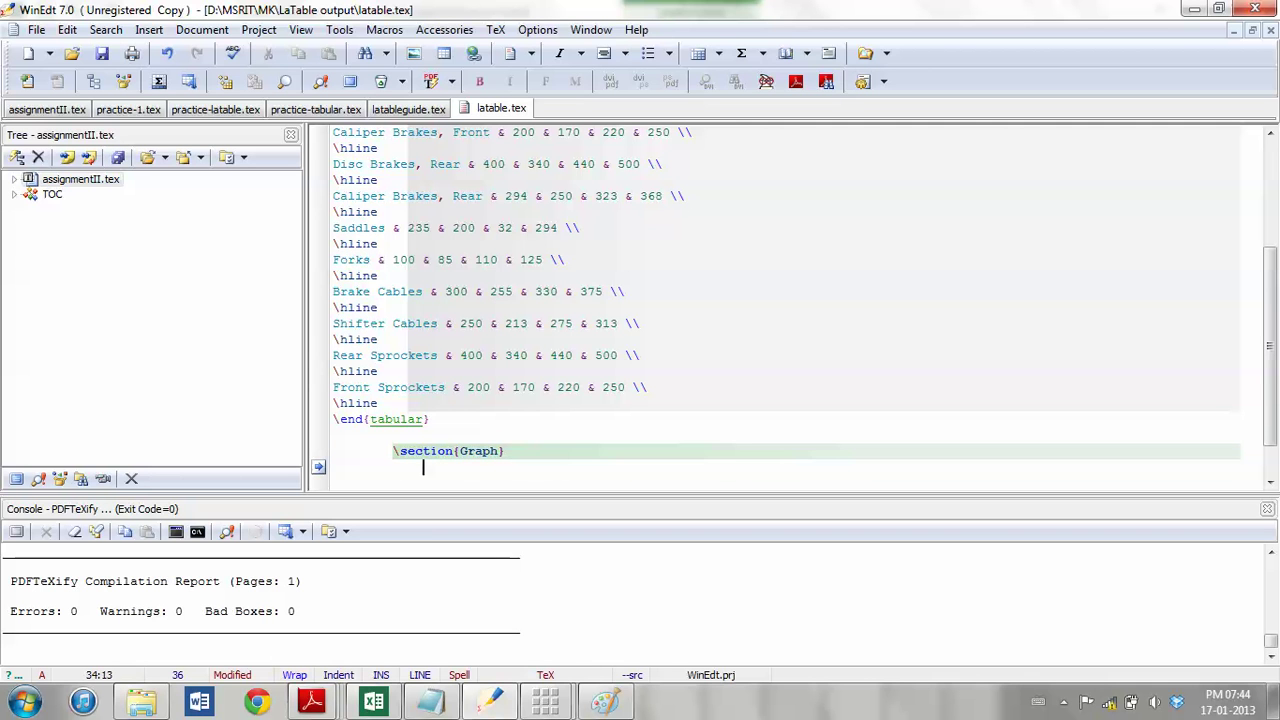
text(\begin{figure)
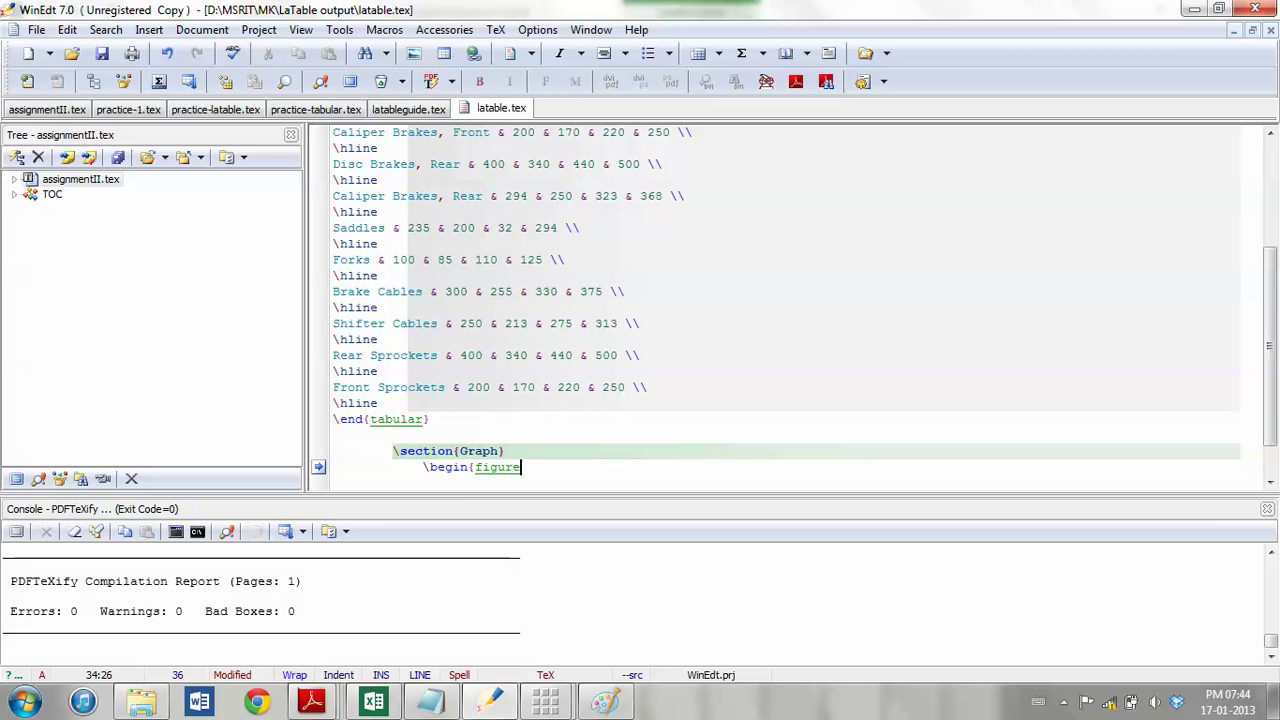
text(})
key(Return)
key(Return)
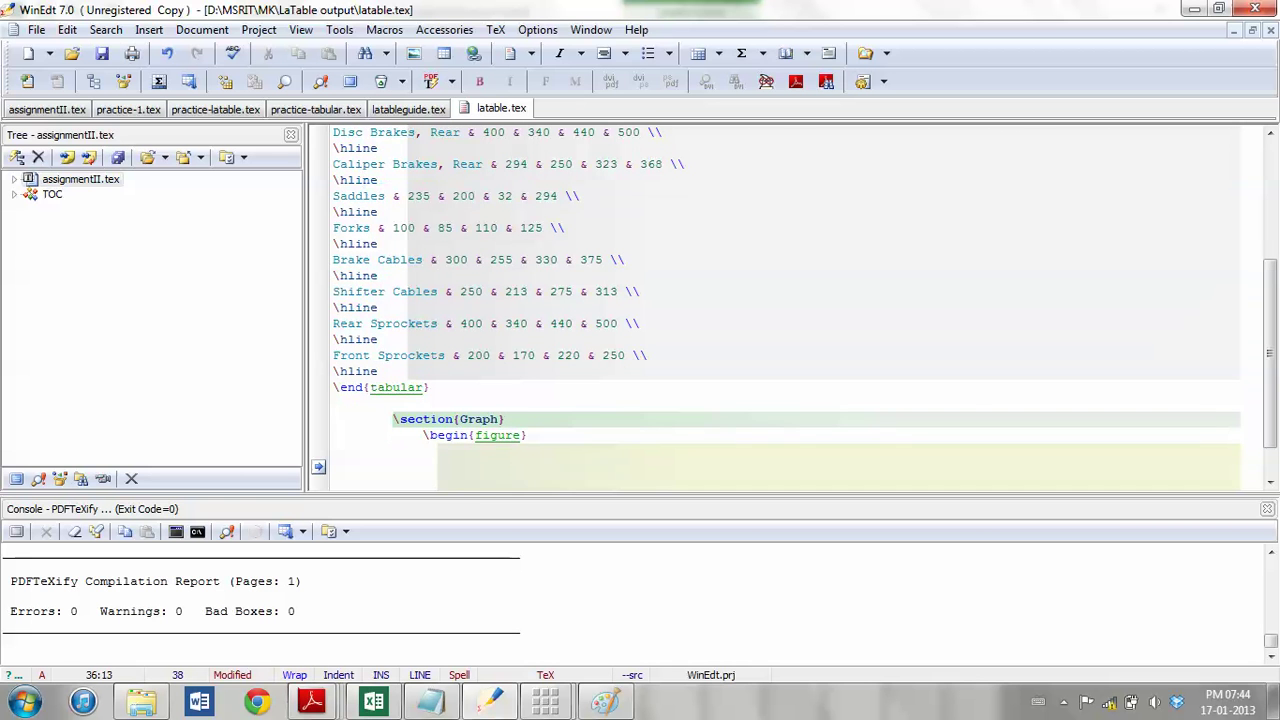
text(\end{figure})
key(Up)
key(Return)
key(Return)
key(Up)
key(Tab)
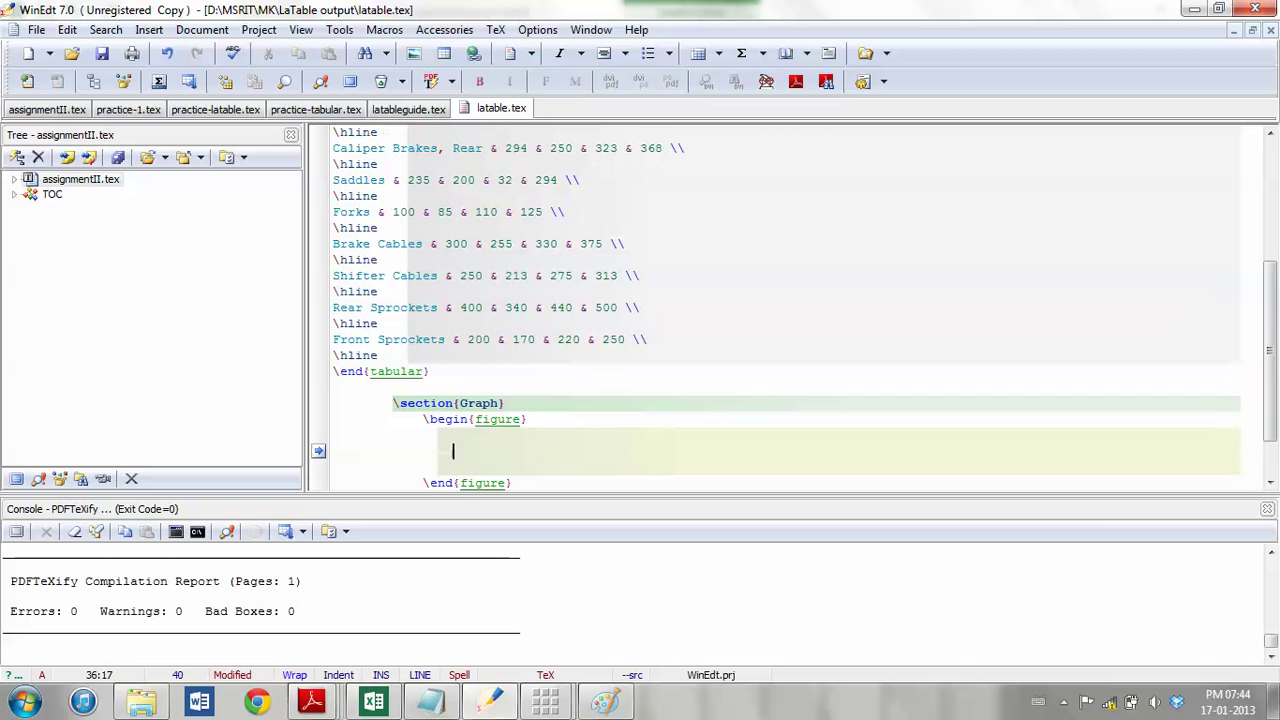
Inside the figure environment, include the image graph with the option width=\textwidth.
text(\includegraphics{)
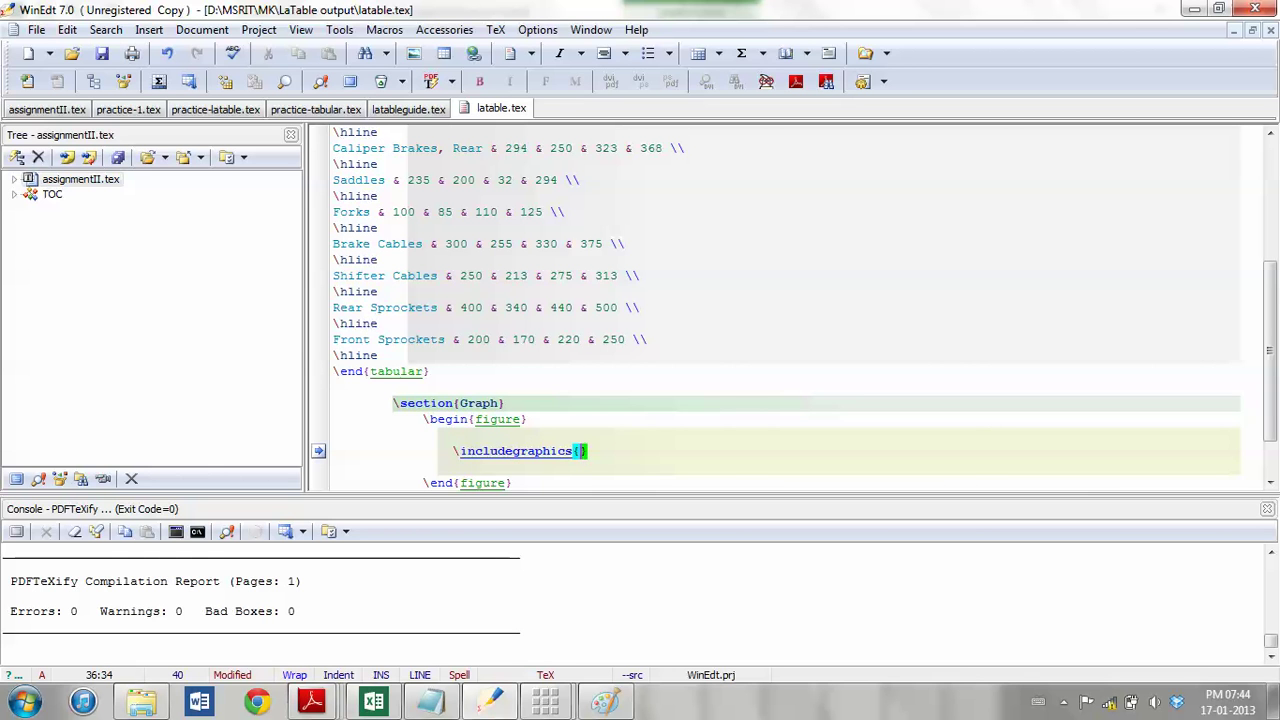
text(graph)
key(Left)
key(Left)
key(Left)
key(Left)
key(Left)
key(Left)
key(Up)
key(Up)
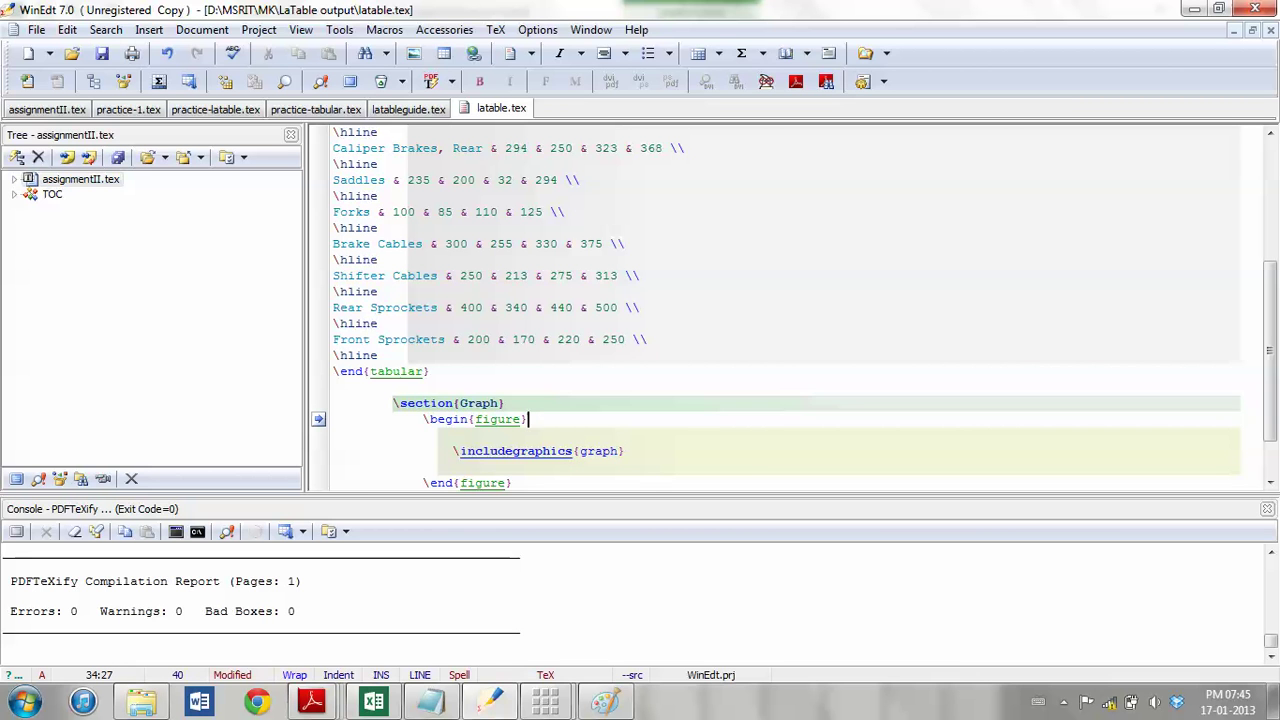
key(Down)
key(Down)
text([)
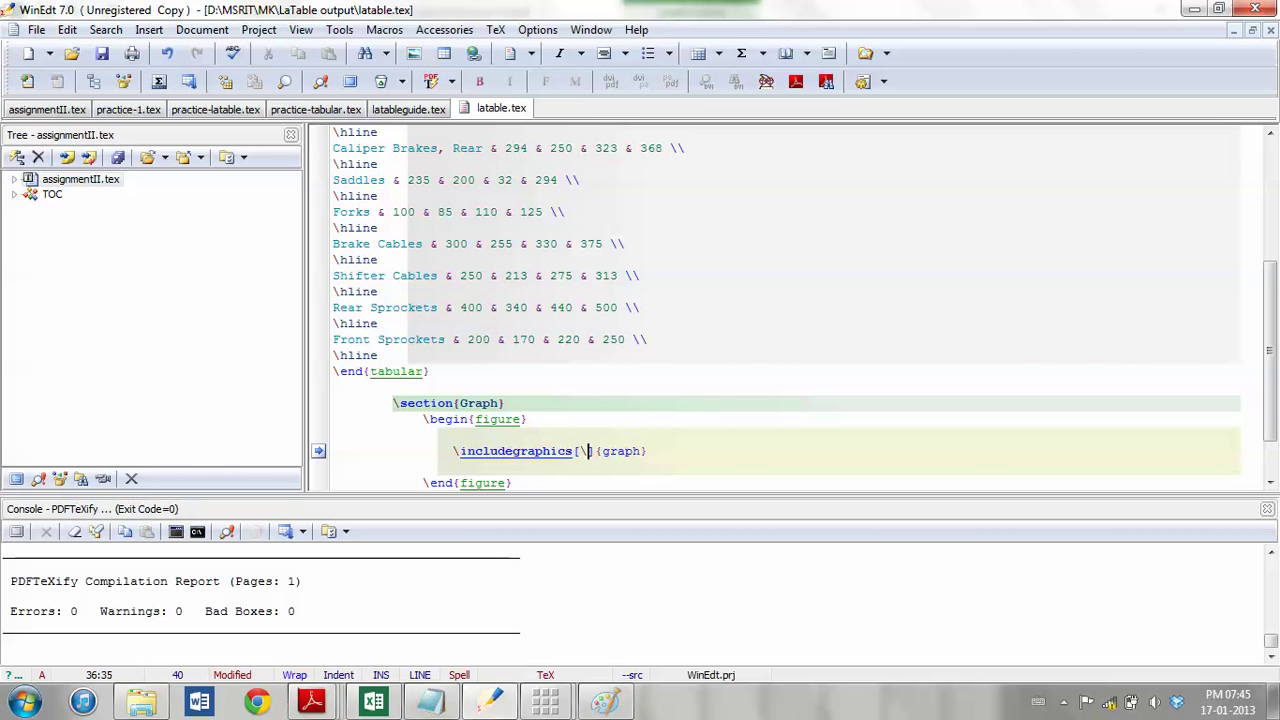
text(width)
text(=)
text(	ex)
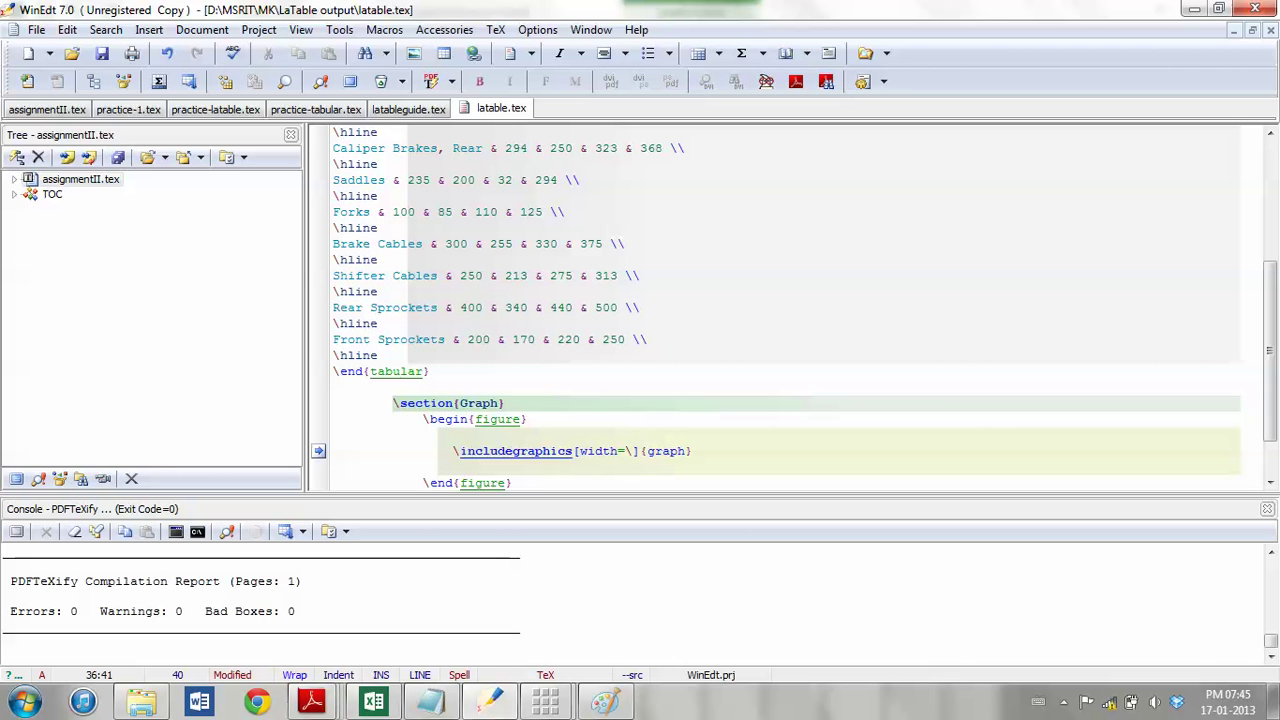
text(textwidth)
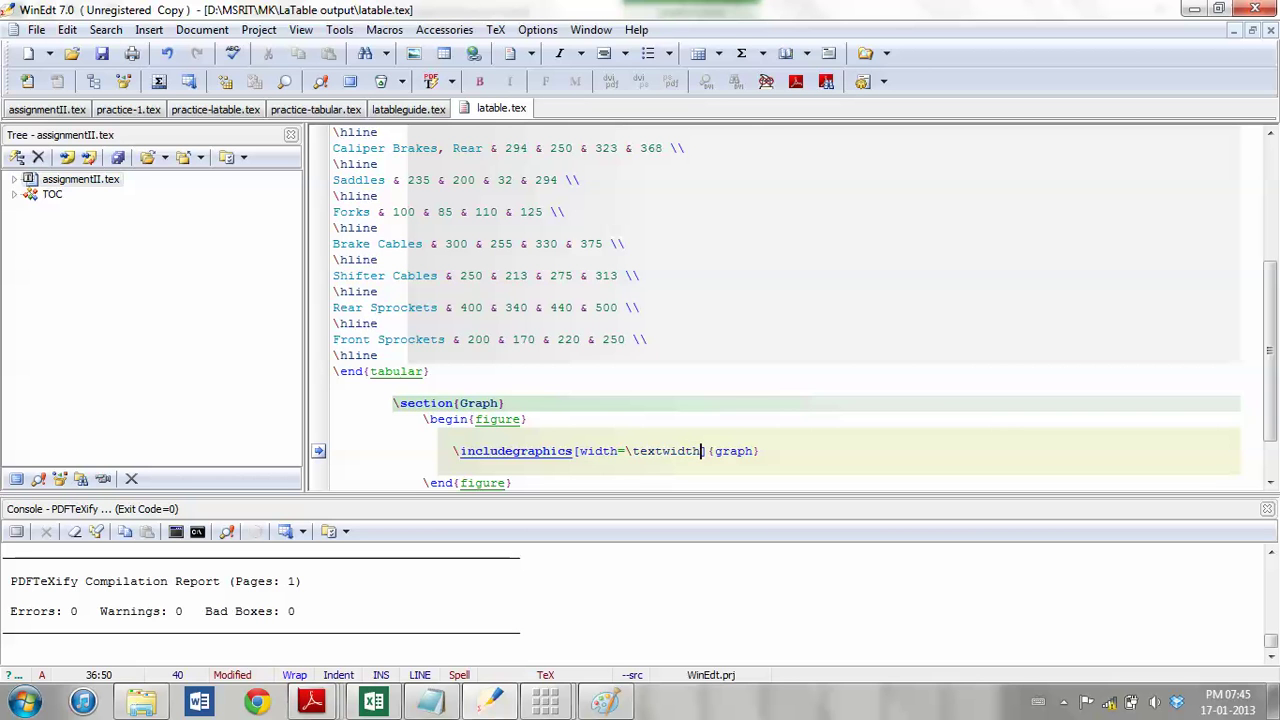
Add the placement option [!hbp] to the opening of the figure environment.
click(528, 419)
text([)
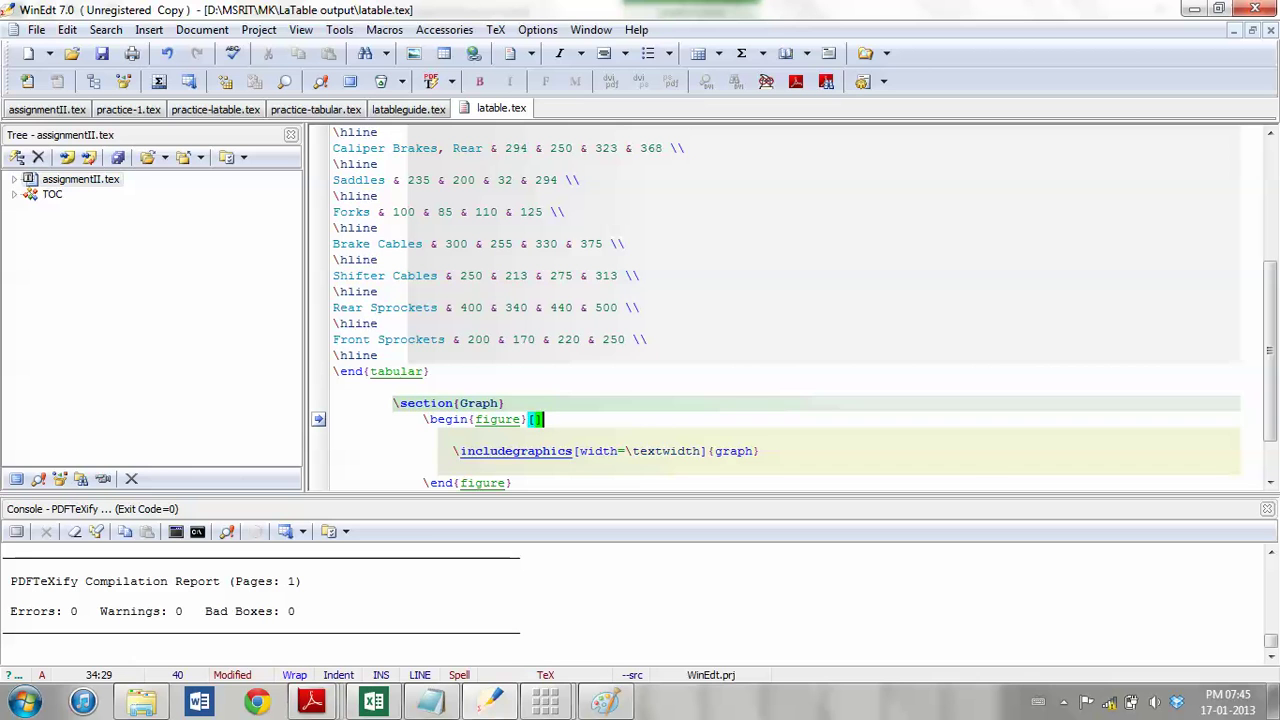
text(!hbp)
click(543, 419)
click(558, 419)
key(Right)
key(Left)
key(Left)
key(Left)
key(Right)
key(Right)
key(Right)
key(Left)
key(Left)
key(Left)
key(Left)
key(Right)
key(shift+Left)
key(Right)
key(Right)
key(Right)
scroll(785, 308, down, 2)
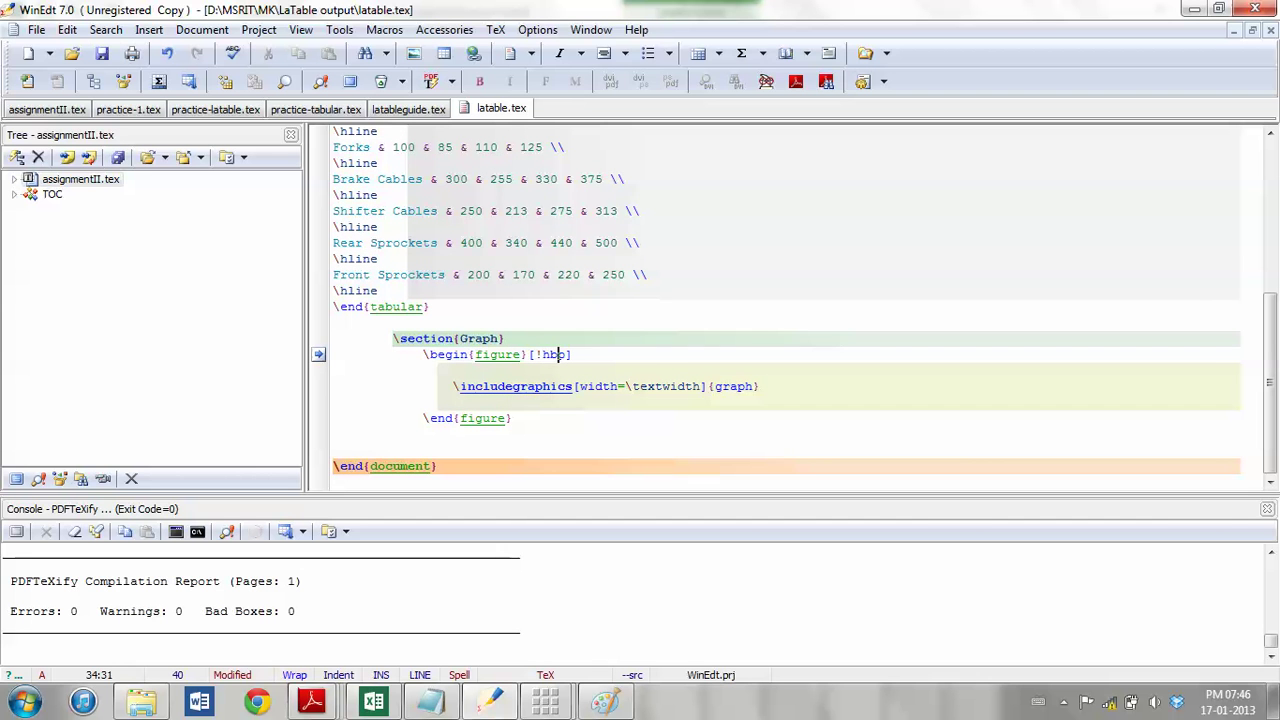
click(522, 352)
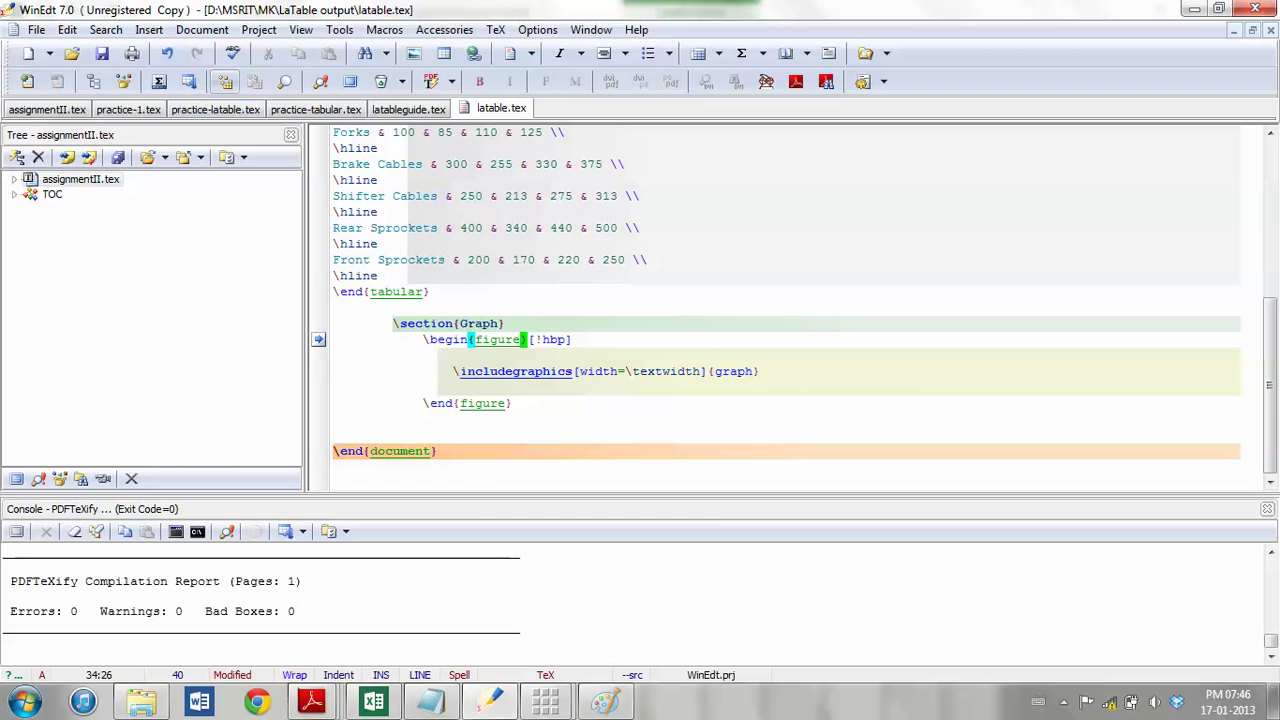
Compile the document to PDF, check the table and chart pages in the output, and minimize the PDF viewer.
click(226, 82)
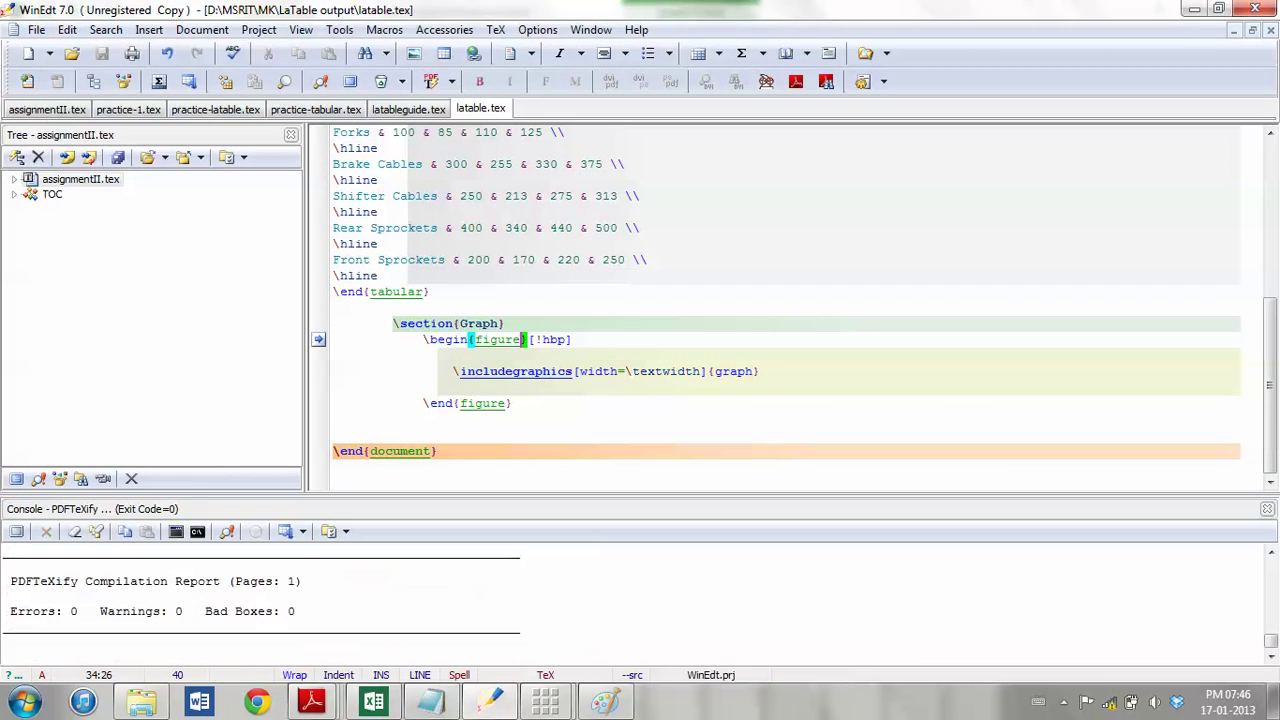
scroll(640, 380, down, 12)
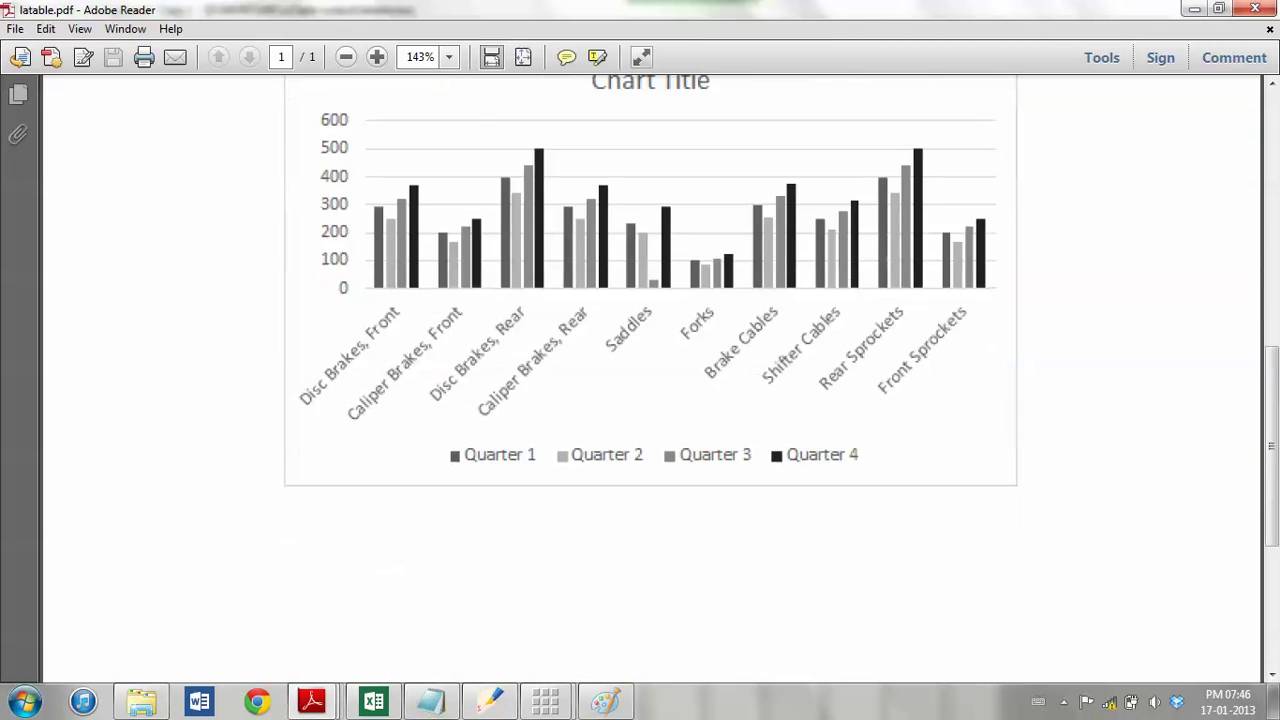
scroll(650, 375, up, 12)
scroll(650, 375, down, 9)
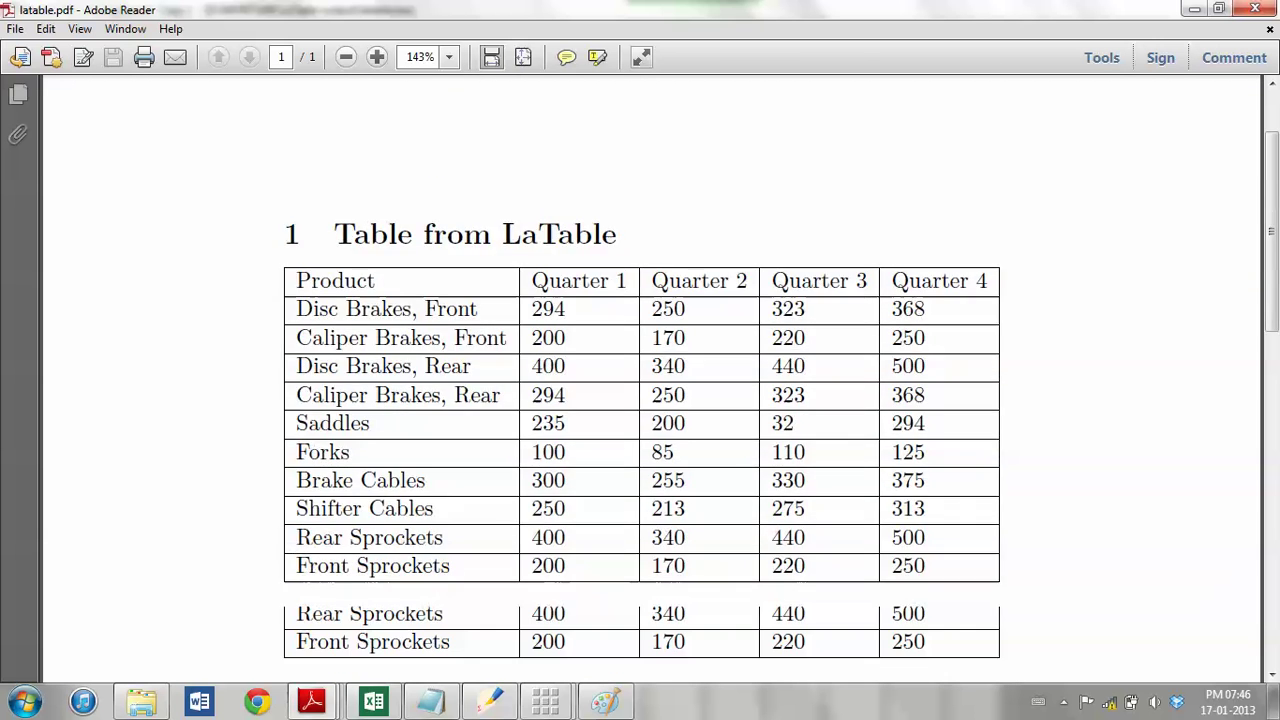
scroll(650, 375, up, 4)
scroll(650, 375, up, 3)
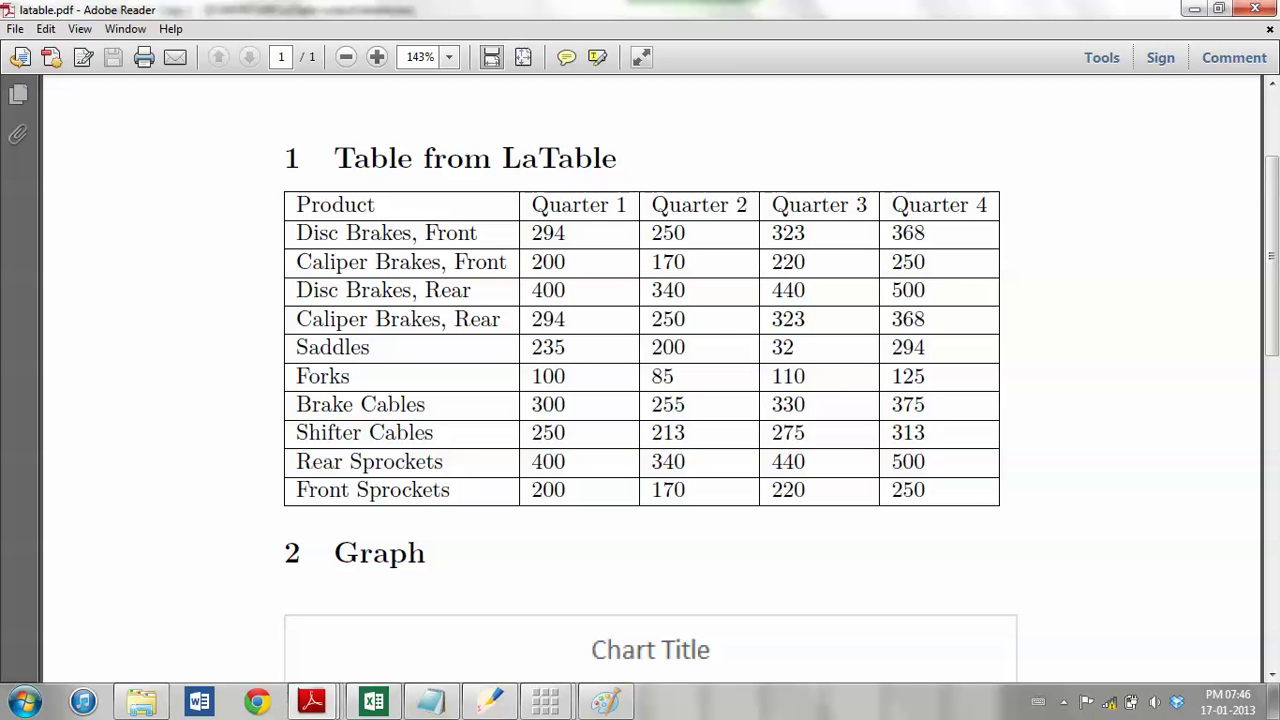
click(1194, 9)
Open a brace group above the tabular environment and redefine \arraystretch to 1.5 with \renewcommand.
click(380, 276)
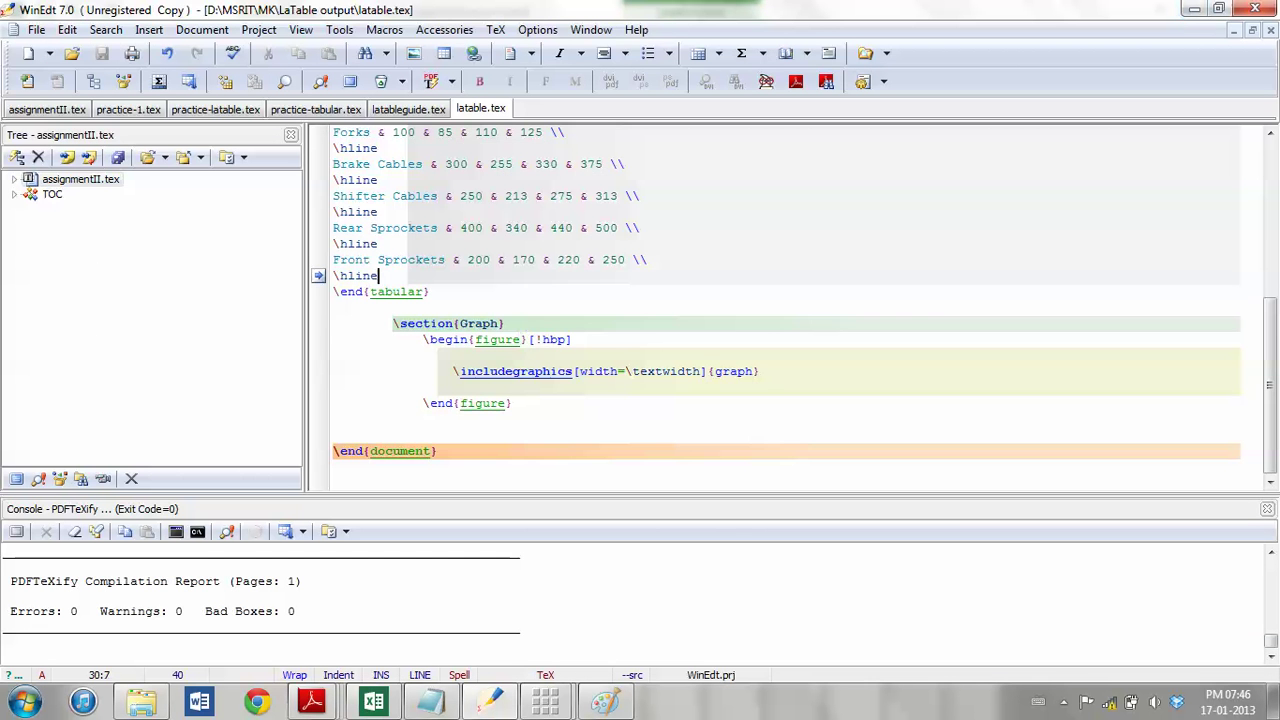
scroll(786, 305, up, 7)
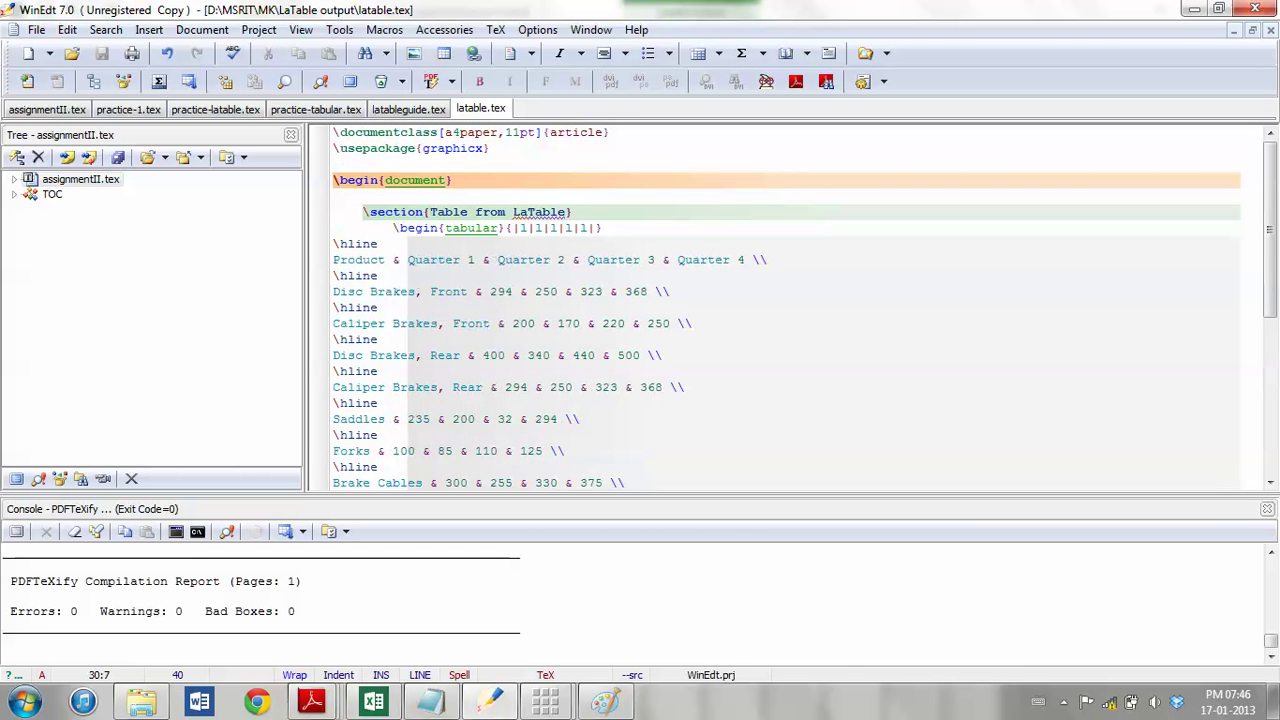
click(394, 228)
key(Return)
key(Return)
key(Up)
key(Up)
text({)
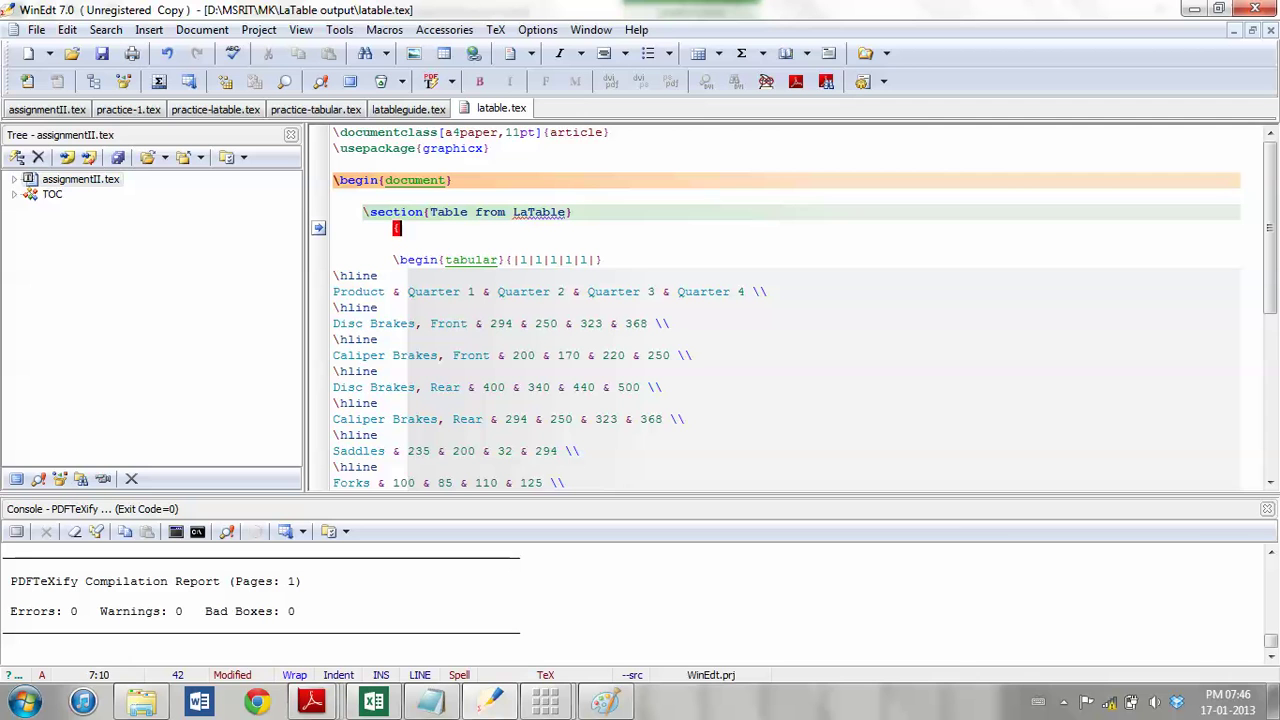
text(enewcommand{})
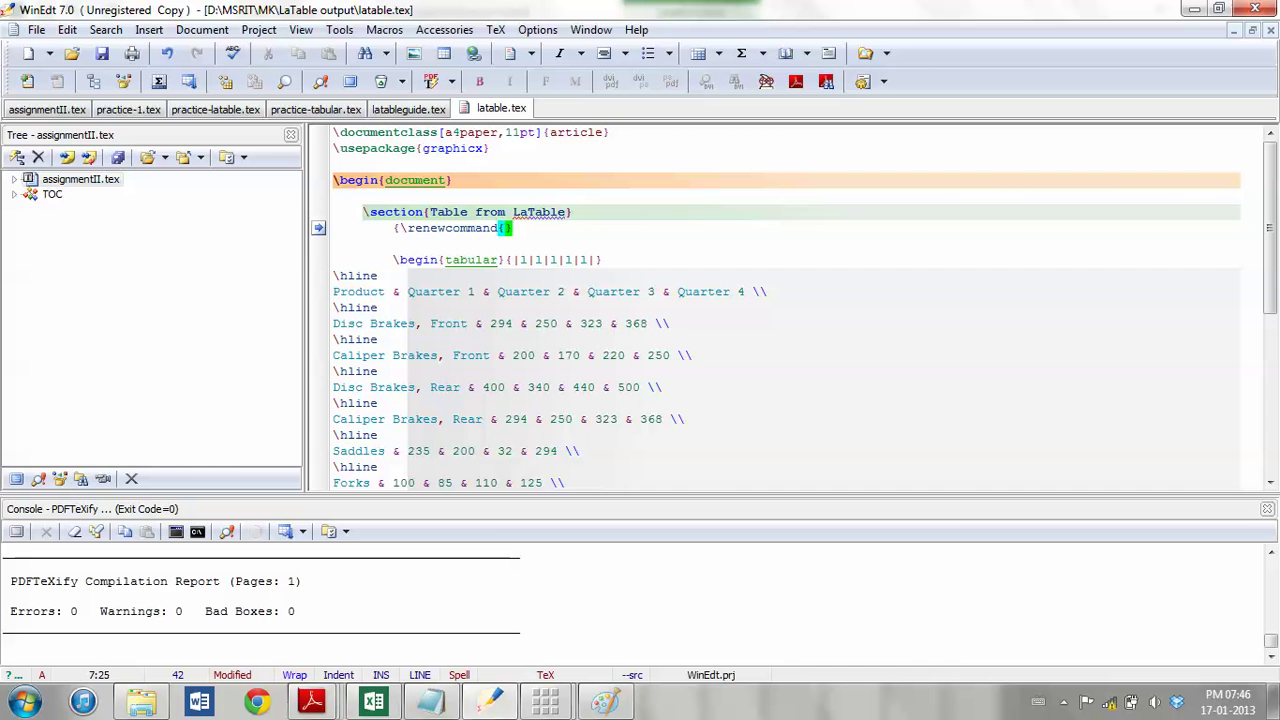
text(\arraystretch}{})
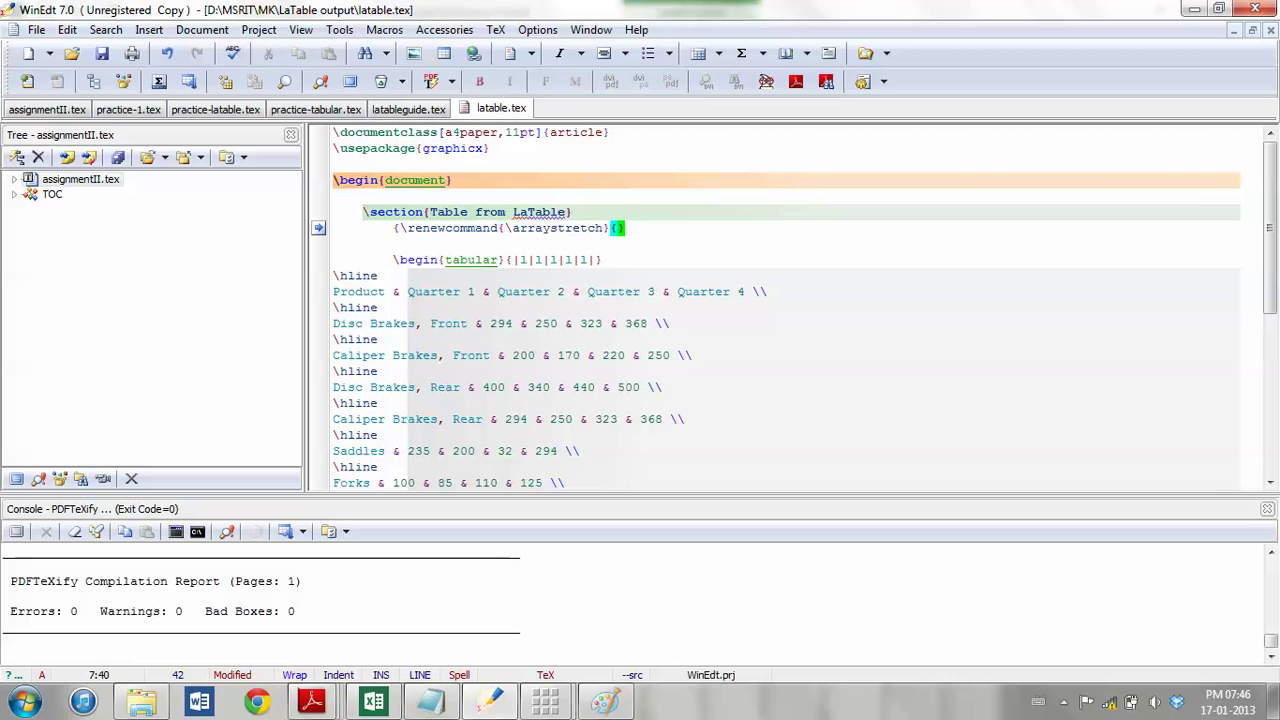
key(Left)
text(5})
On a new line below the \arraystretch setting, add \renewcommand{tabcolsep}{0.2cm} for the column spacing.
key(Return)
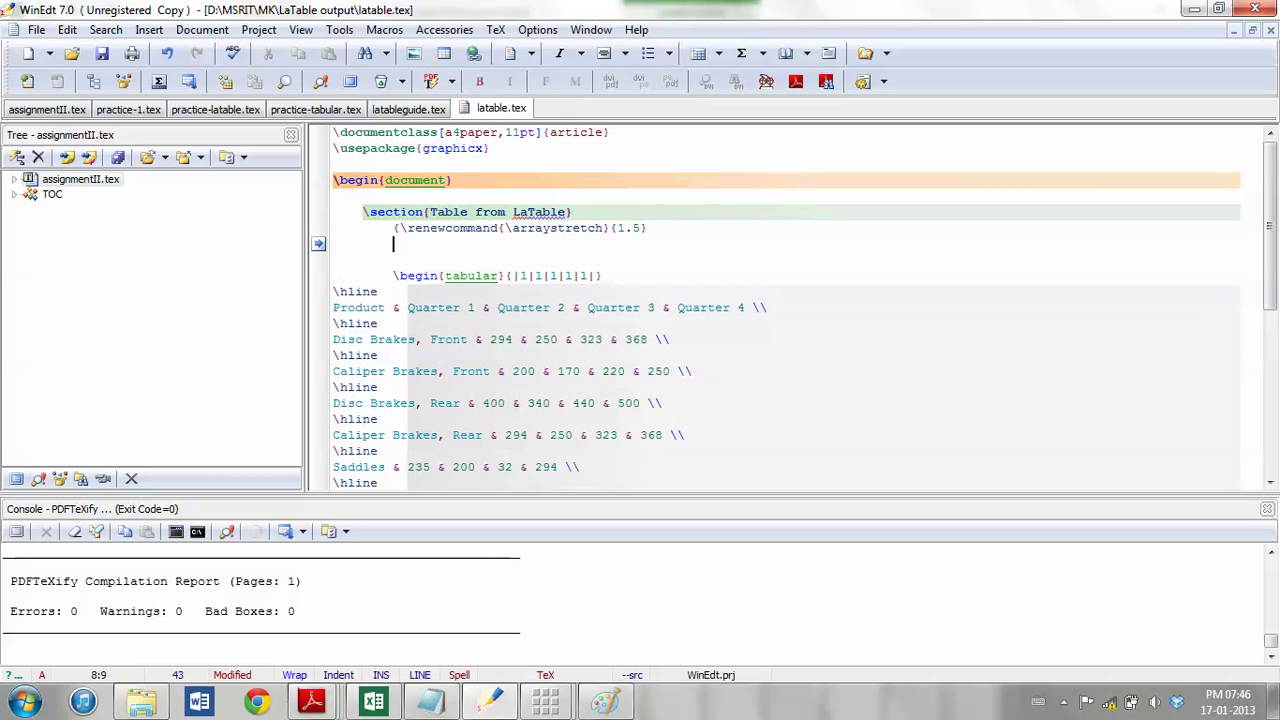
text(\renewcommand{})
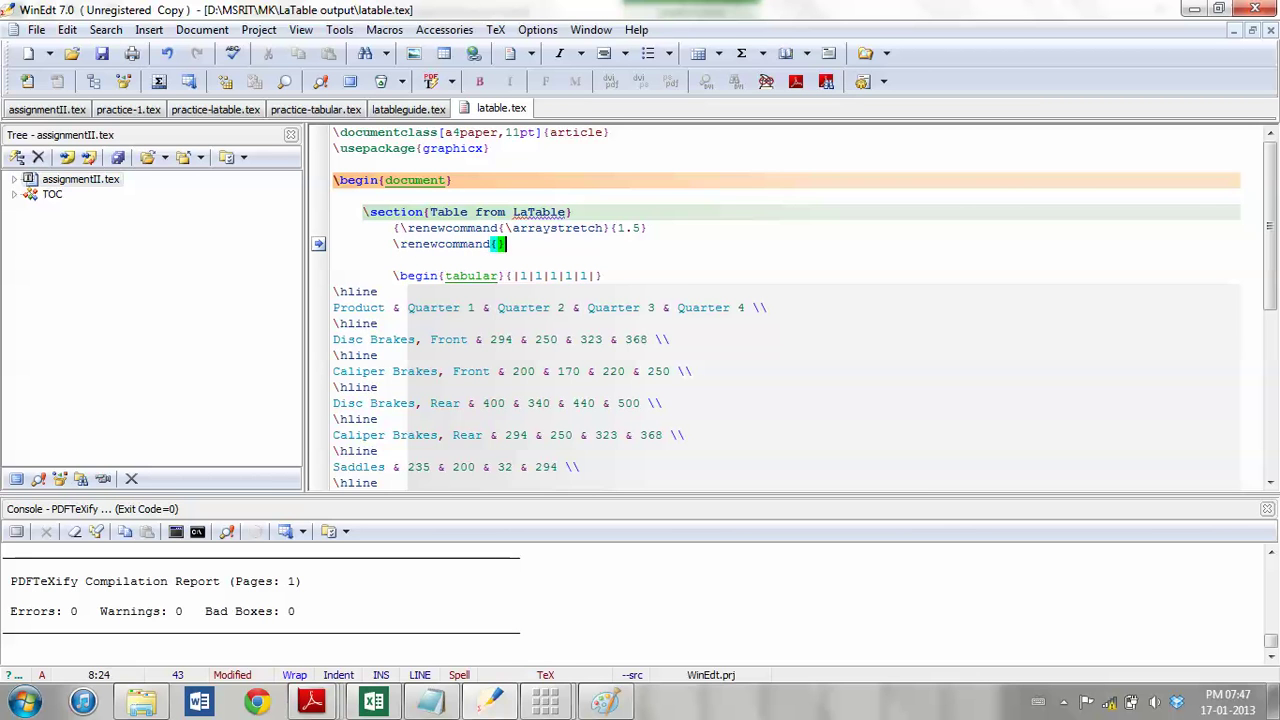
text(tabcolsep)
text({})
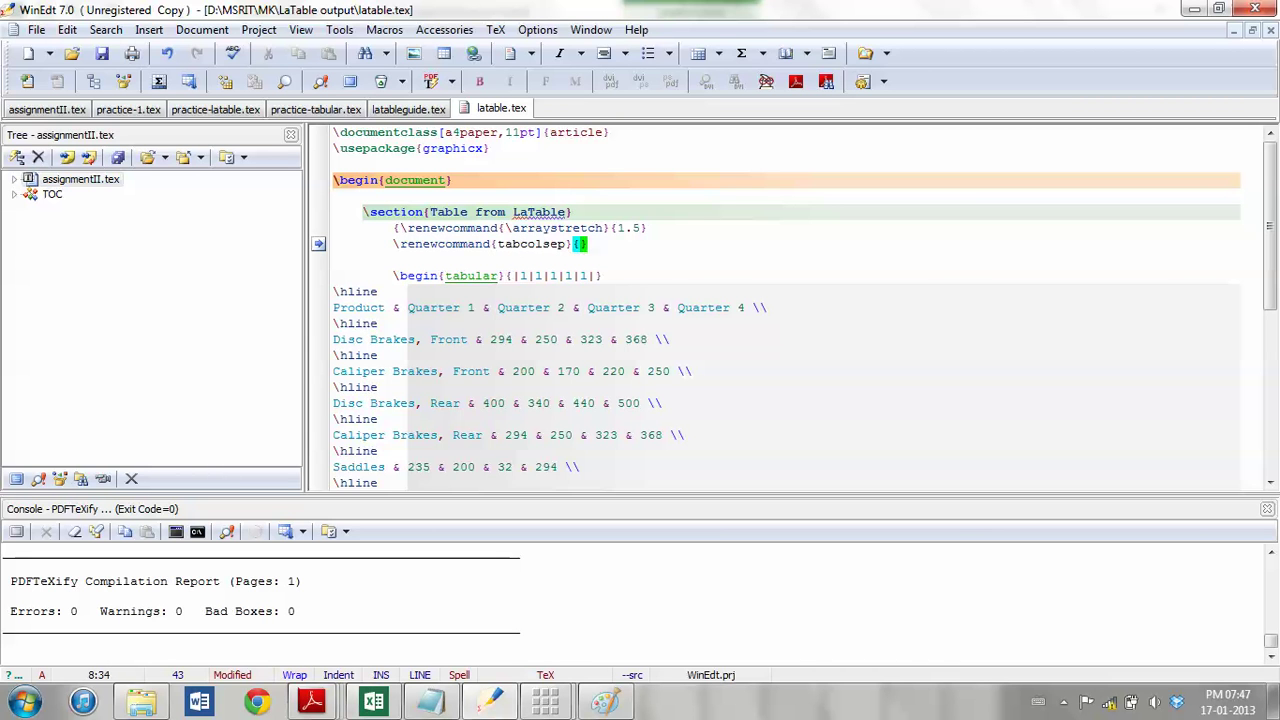
text(0.2cm)
Close the brace group directly after \end{tabular}.
scroll(786, 308, down, 7)
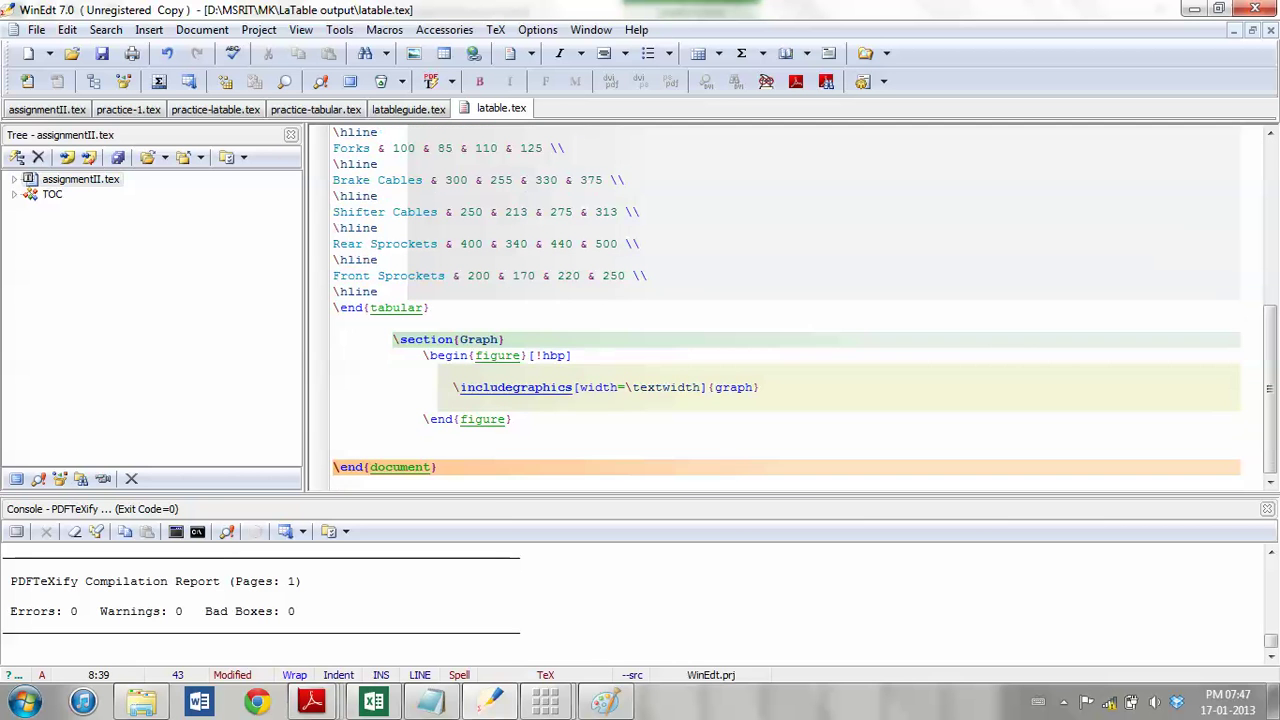
click(432, 308)
text(})
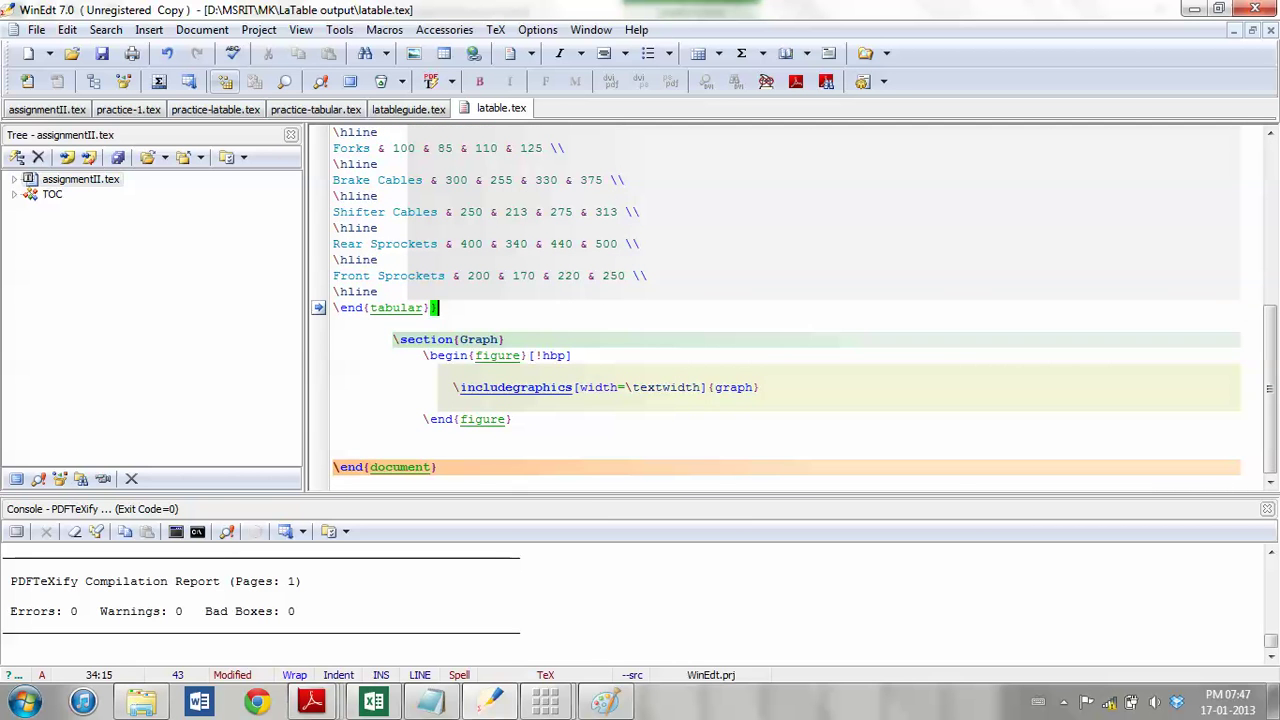
Try to compile the document to PDF and terminate the PDFTeXify run.
click(226, 82)
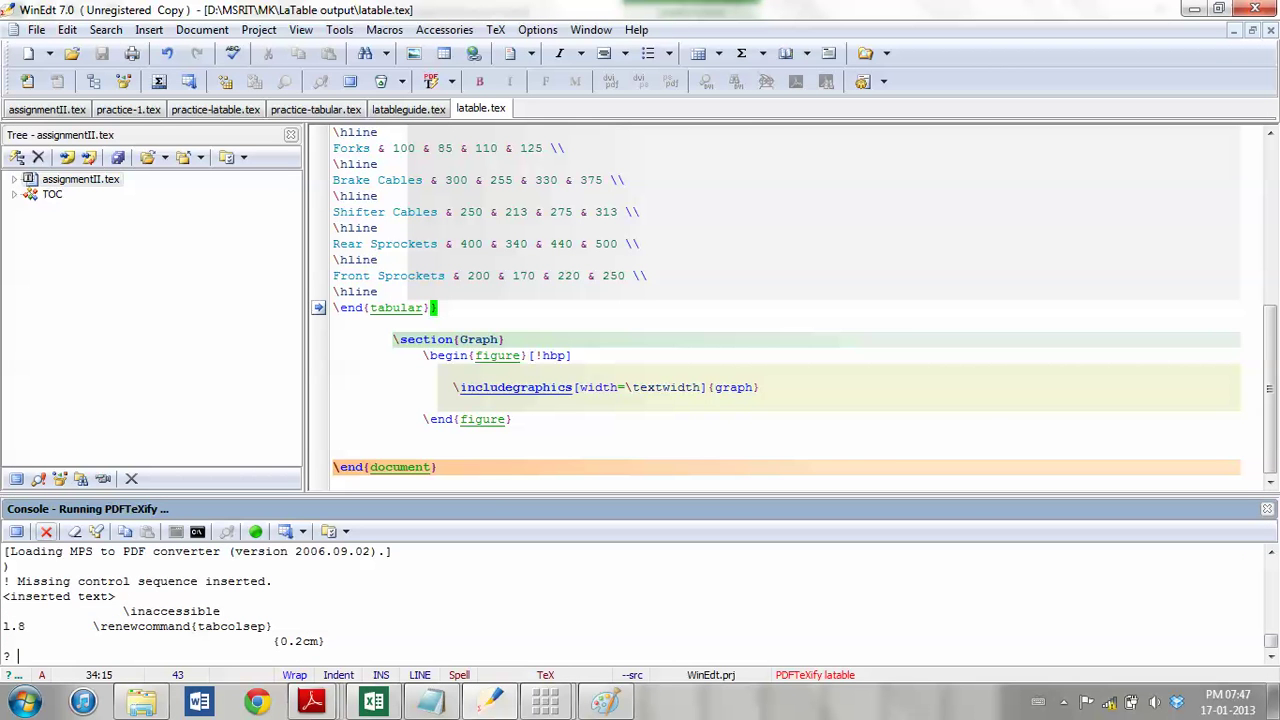
click(46, 532)
Insert the missing backslash before tabcolsep so the column spacing line reads \renewcommand{\tabcolsep}{0.2cm}.
click(581, 276)
scroll(790, 310, up, 8)
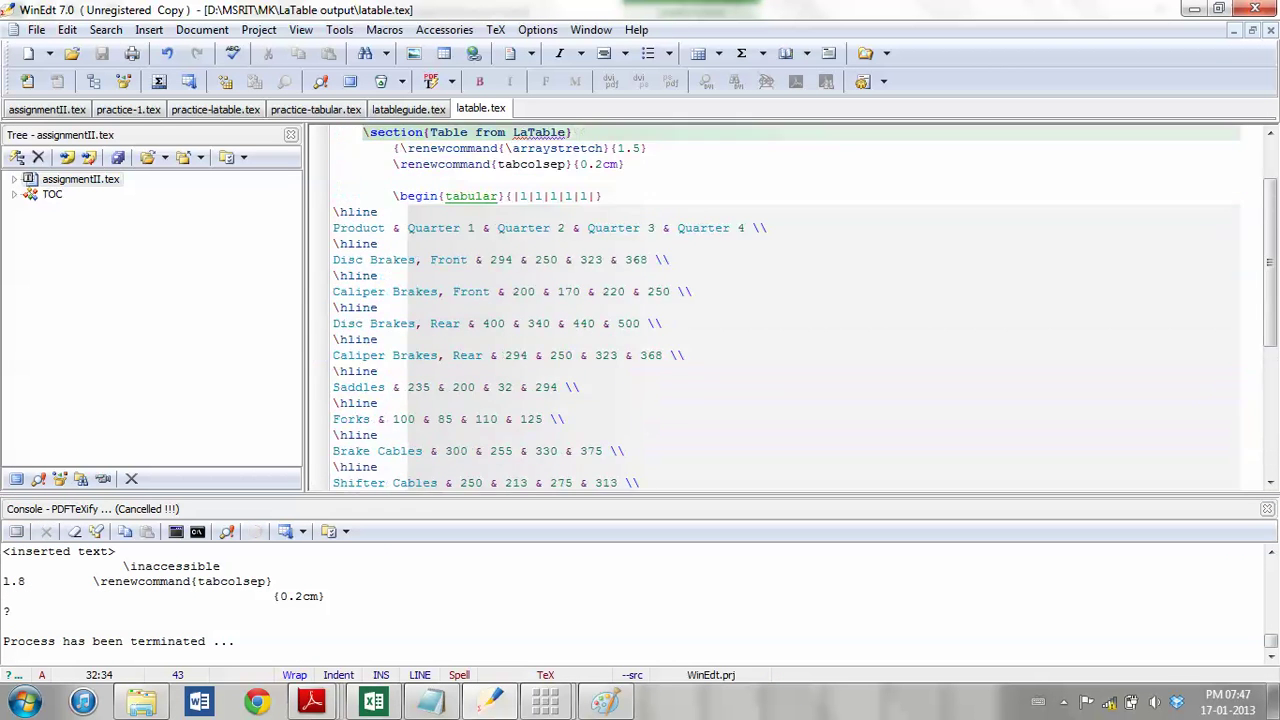
click(498, 244)
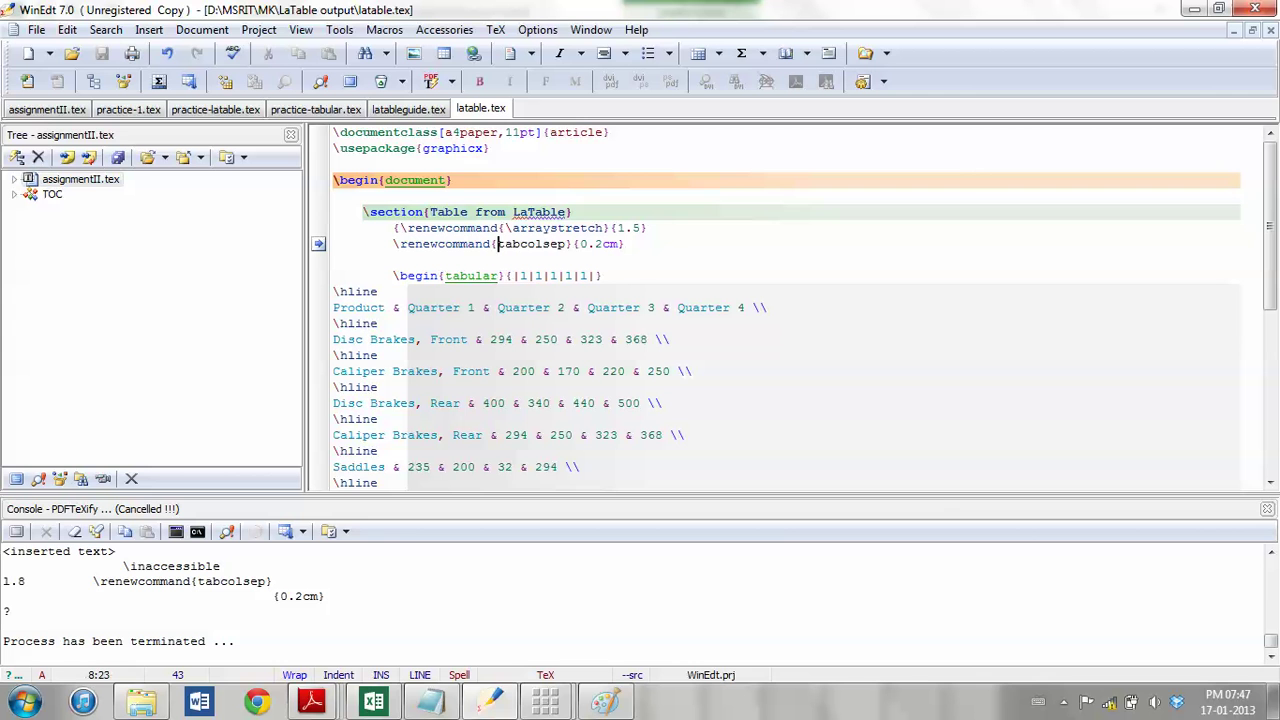
text(\)
Compile the document to PDF and examine the table's row and column spacing and the graph in the output.
key(ctrl+shift+x)
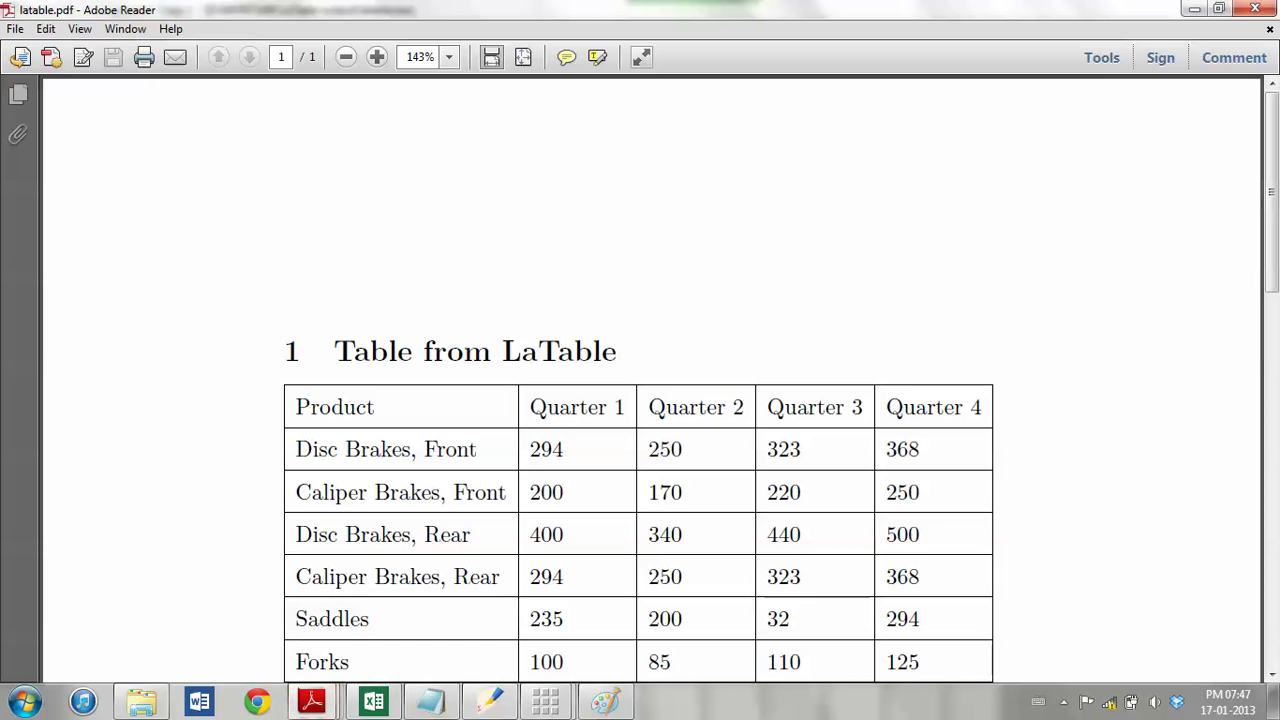
scroll(640, 380, down, 2)
scroll(640, 380, down, 7)
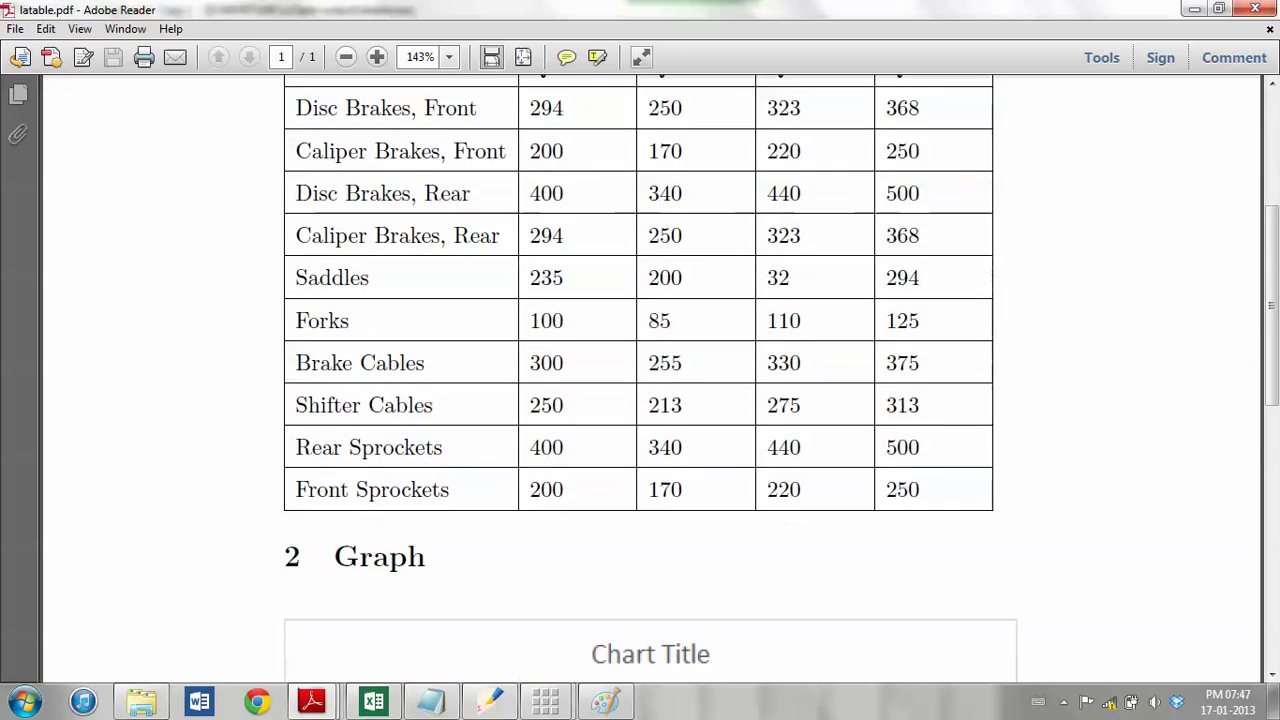
scroll(640, 380, up, 3)
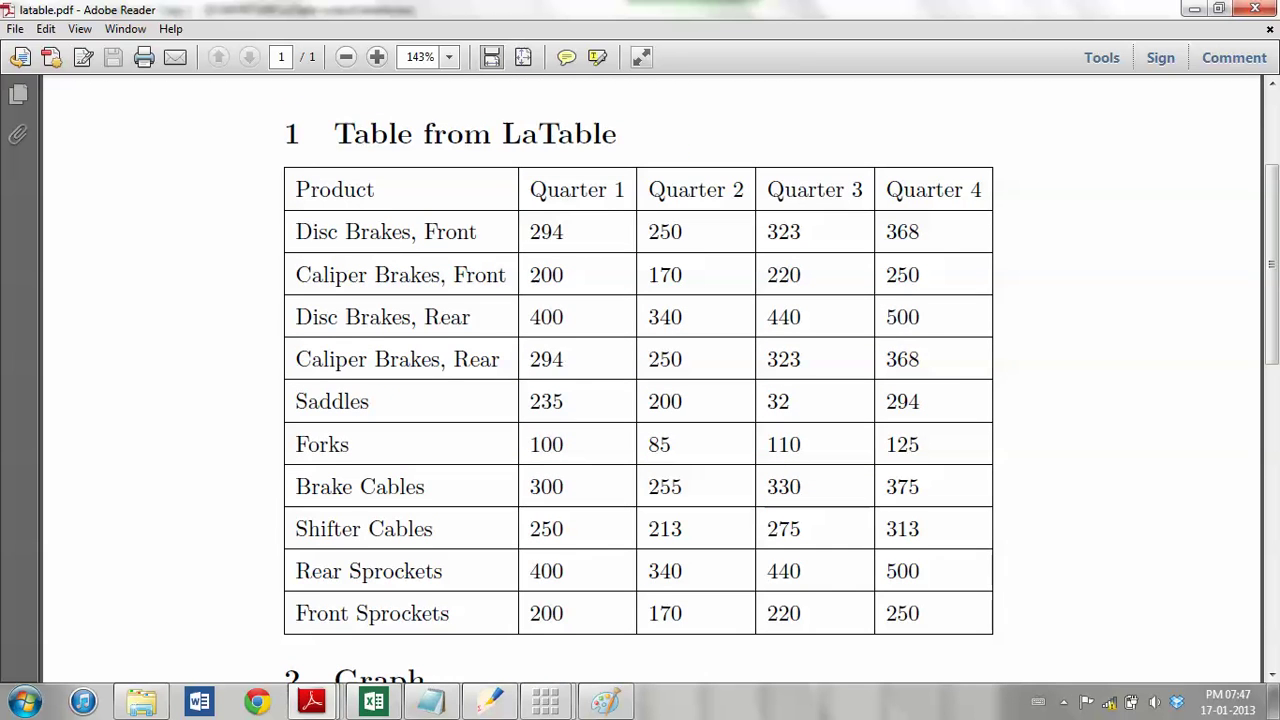
scroll(640, 400, down, 10)
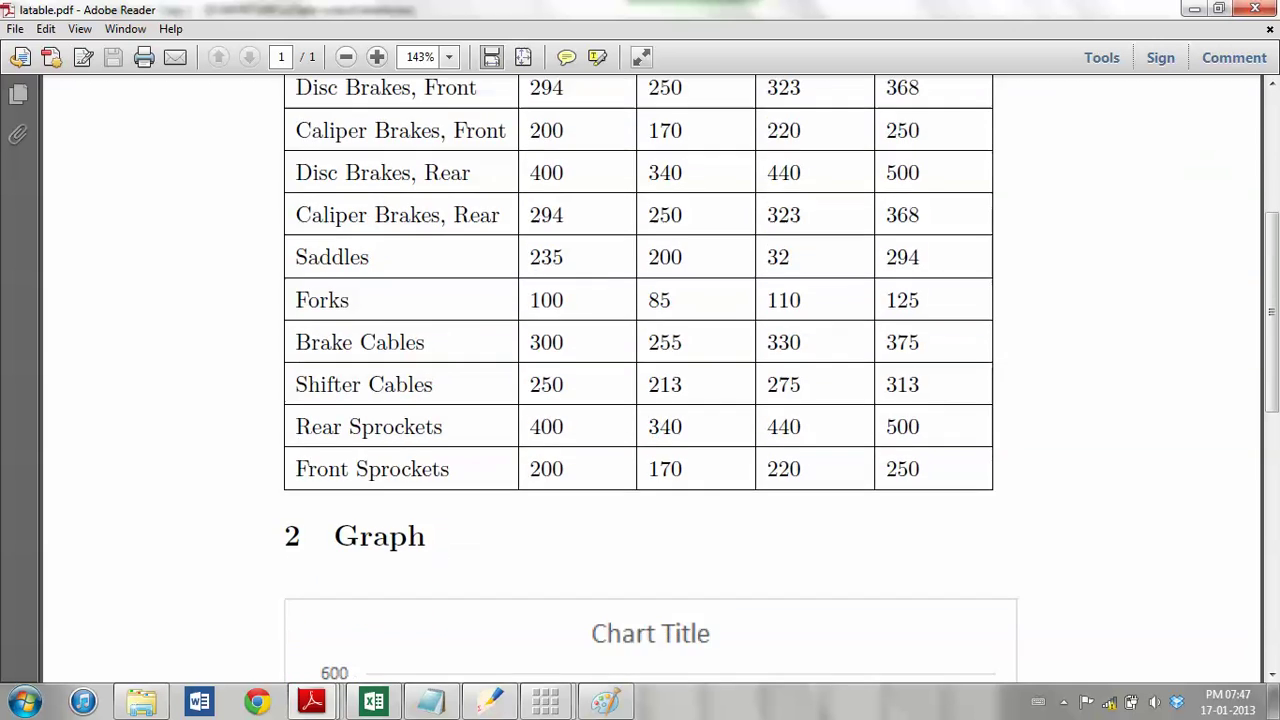
scroll(650, 380, up, 10)
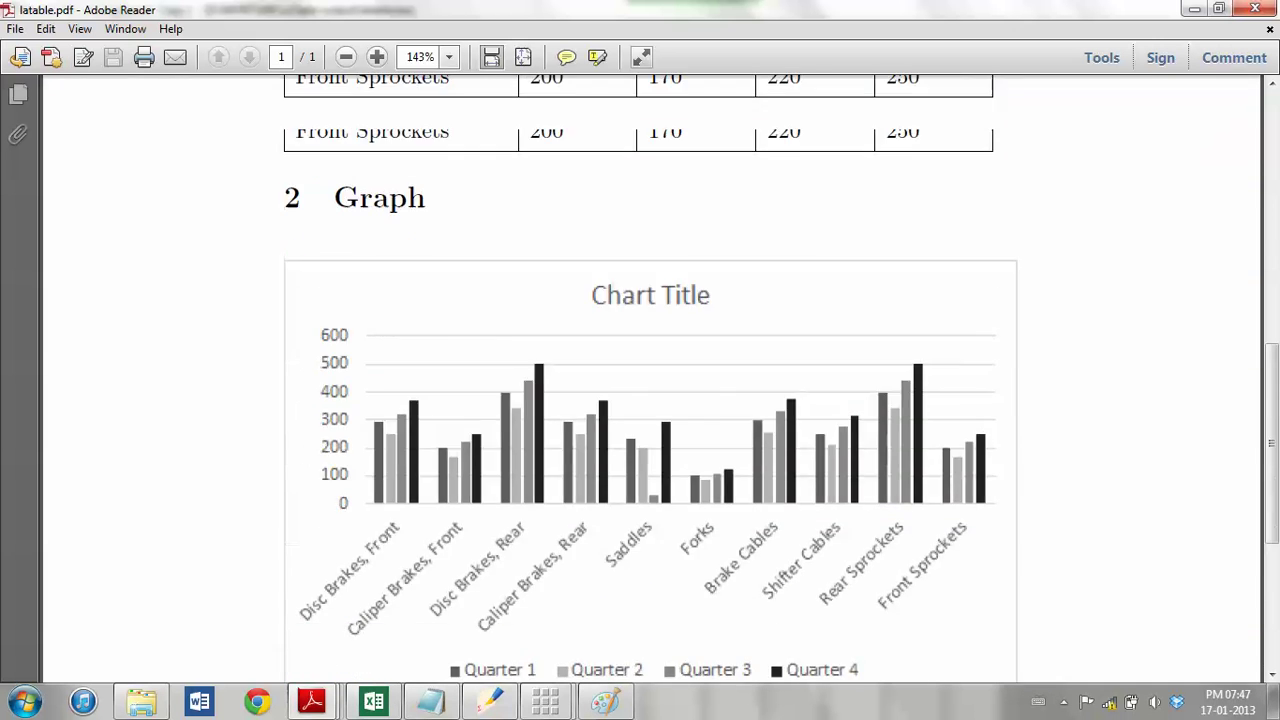
scroll(640, 380, down, 5)
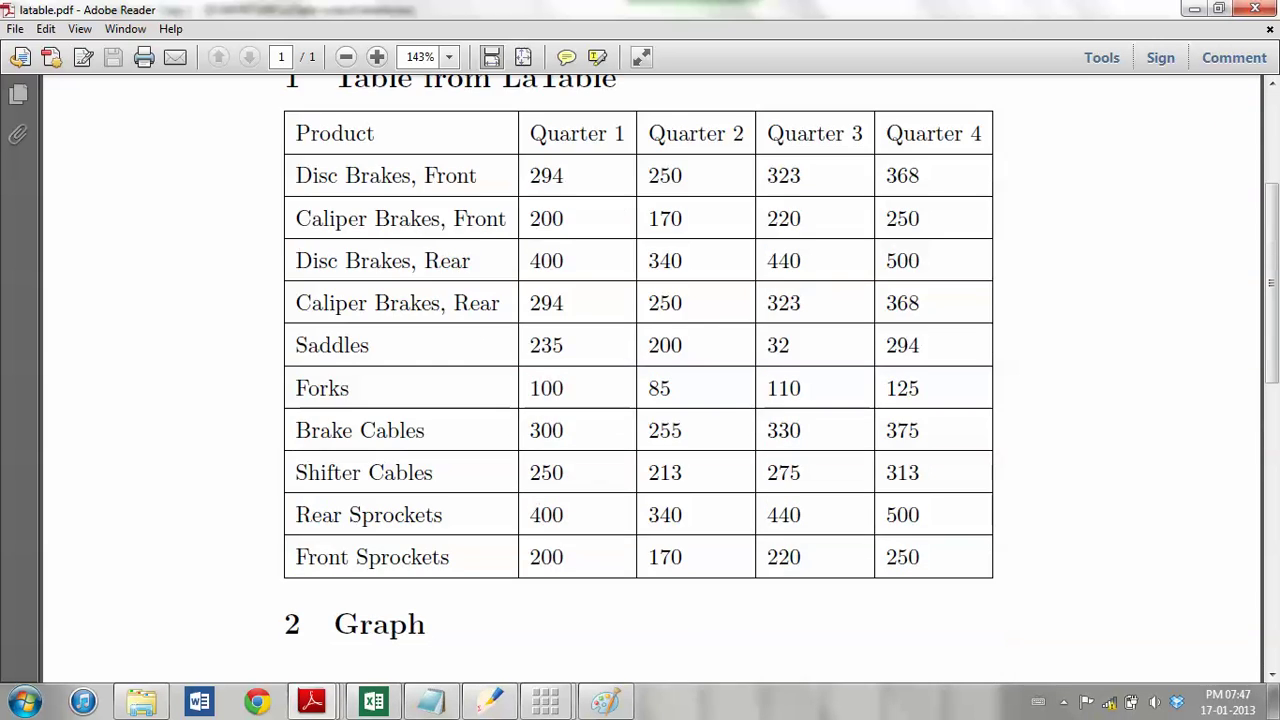